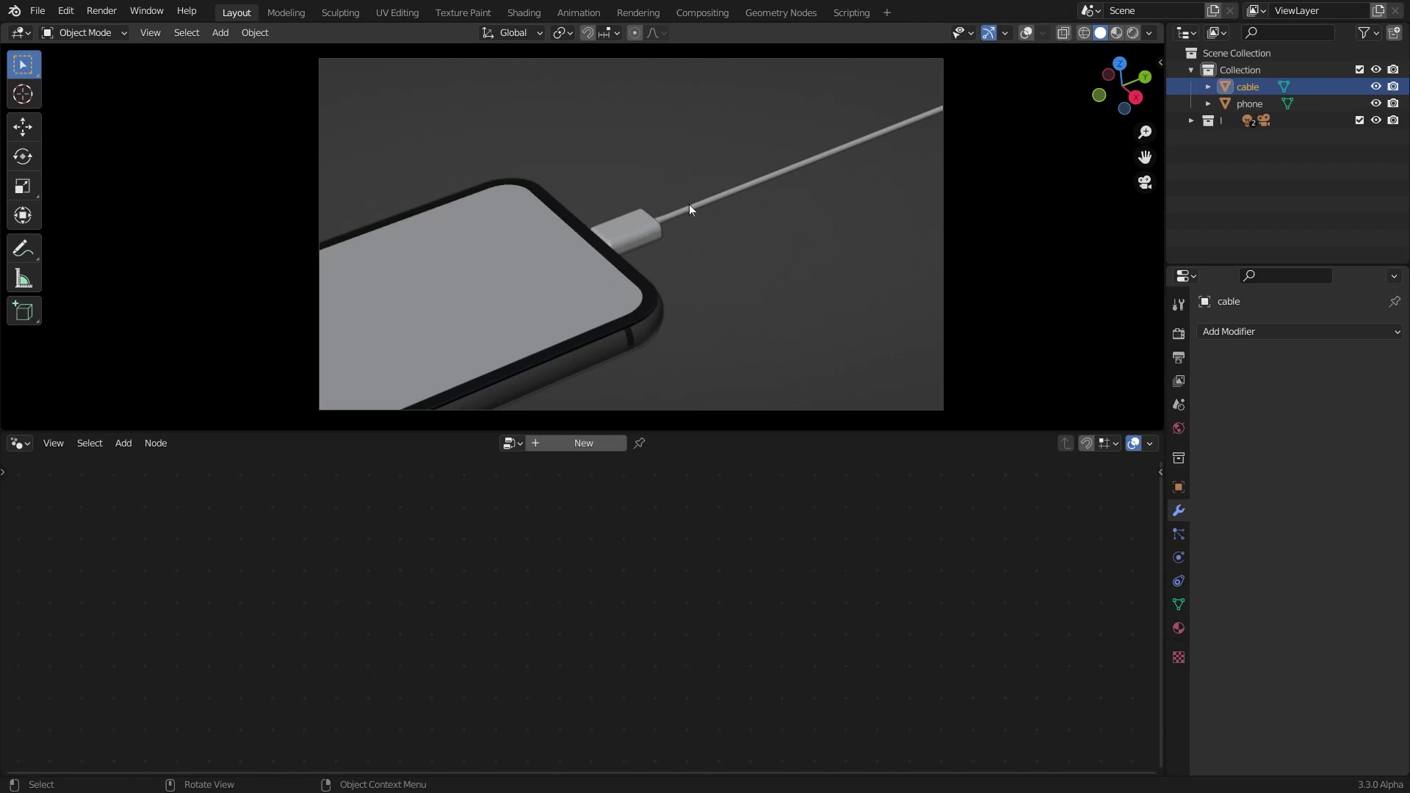
Show the cable's object properties and turn on the viewport overlays
click(1176, 487)
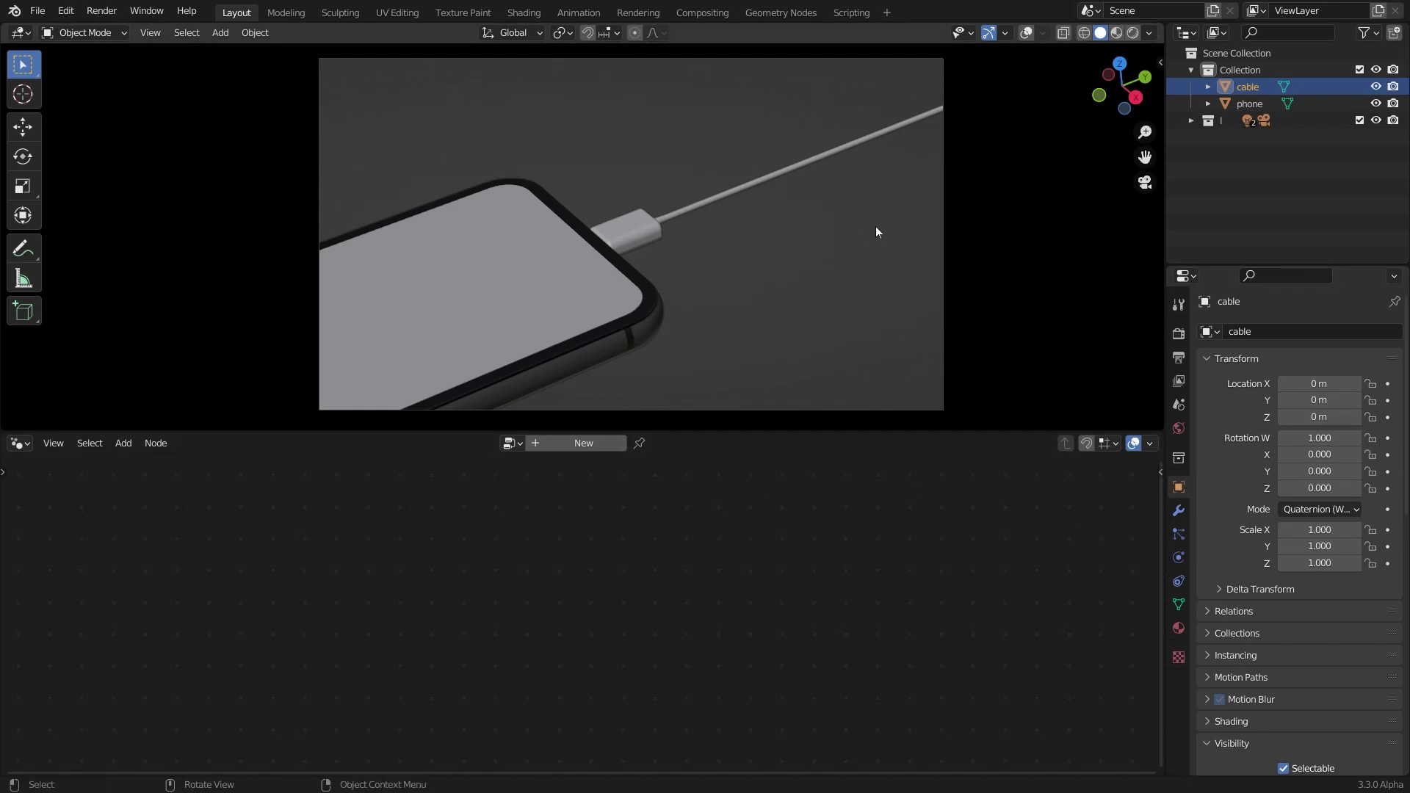
click(1025, 33)
scroll(584, 221, up, 2)
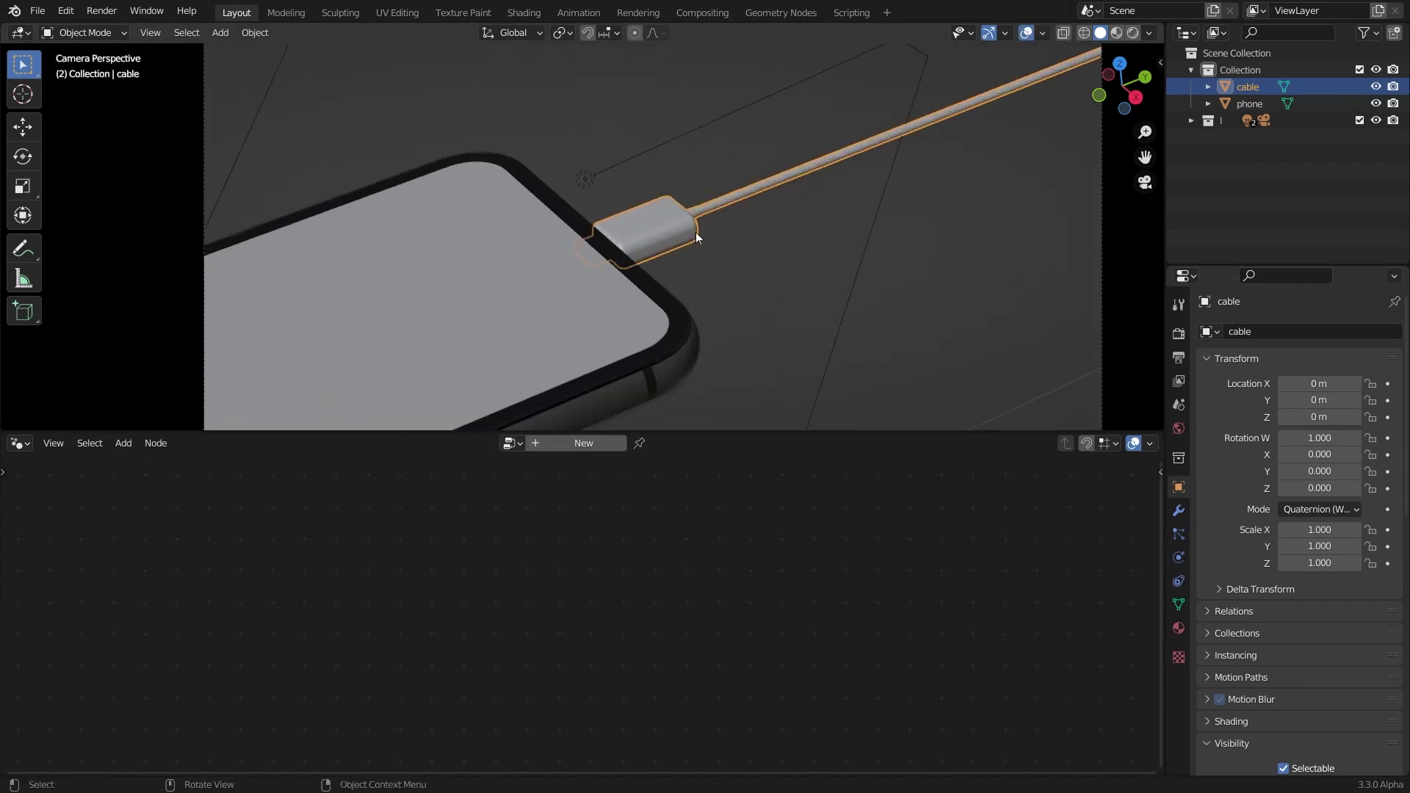
scroll(715, 214, down, 2)
click(1025, 33)
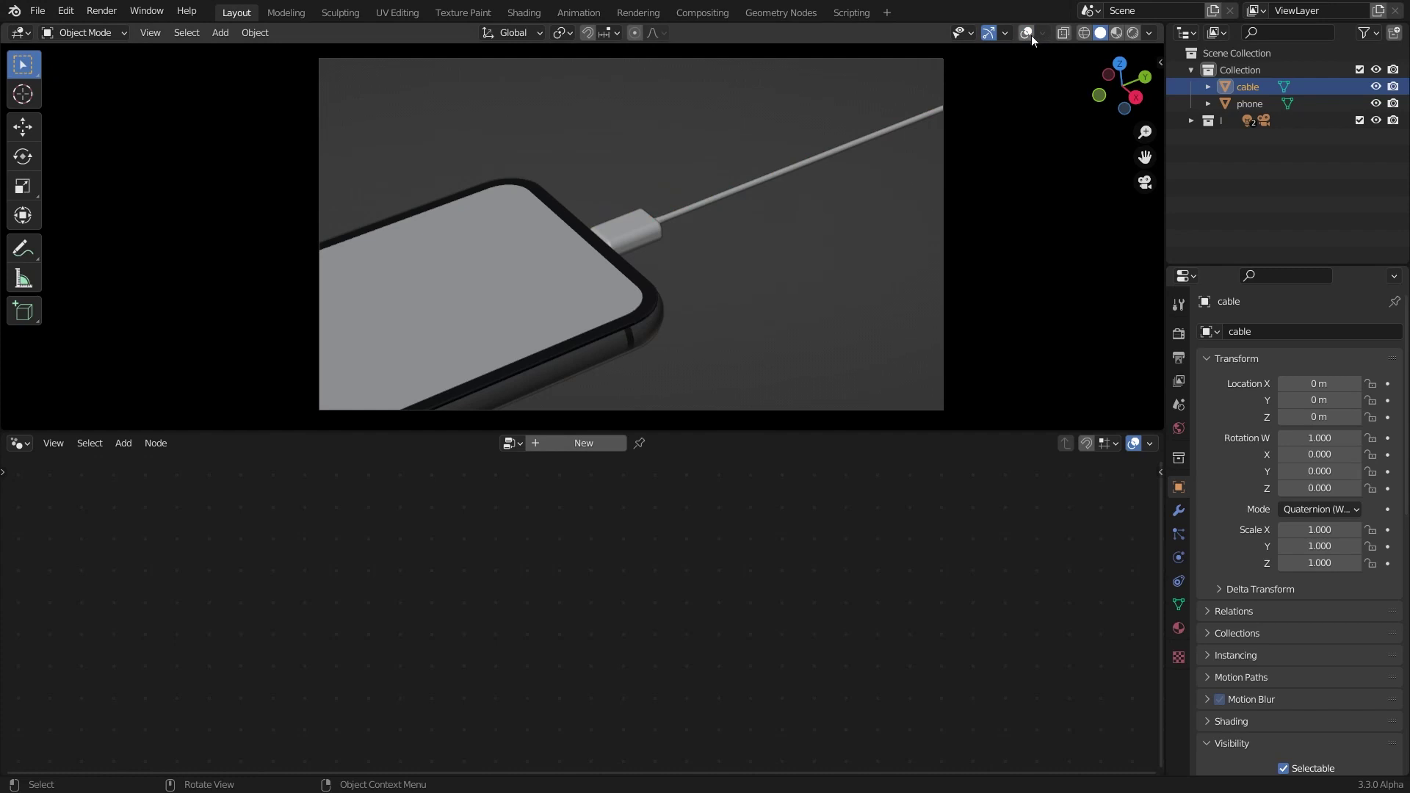
click(1026, 33)
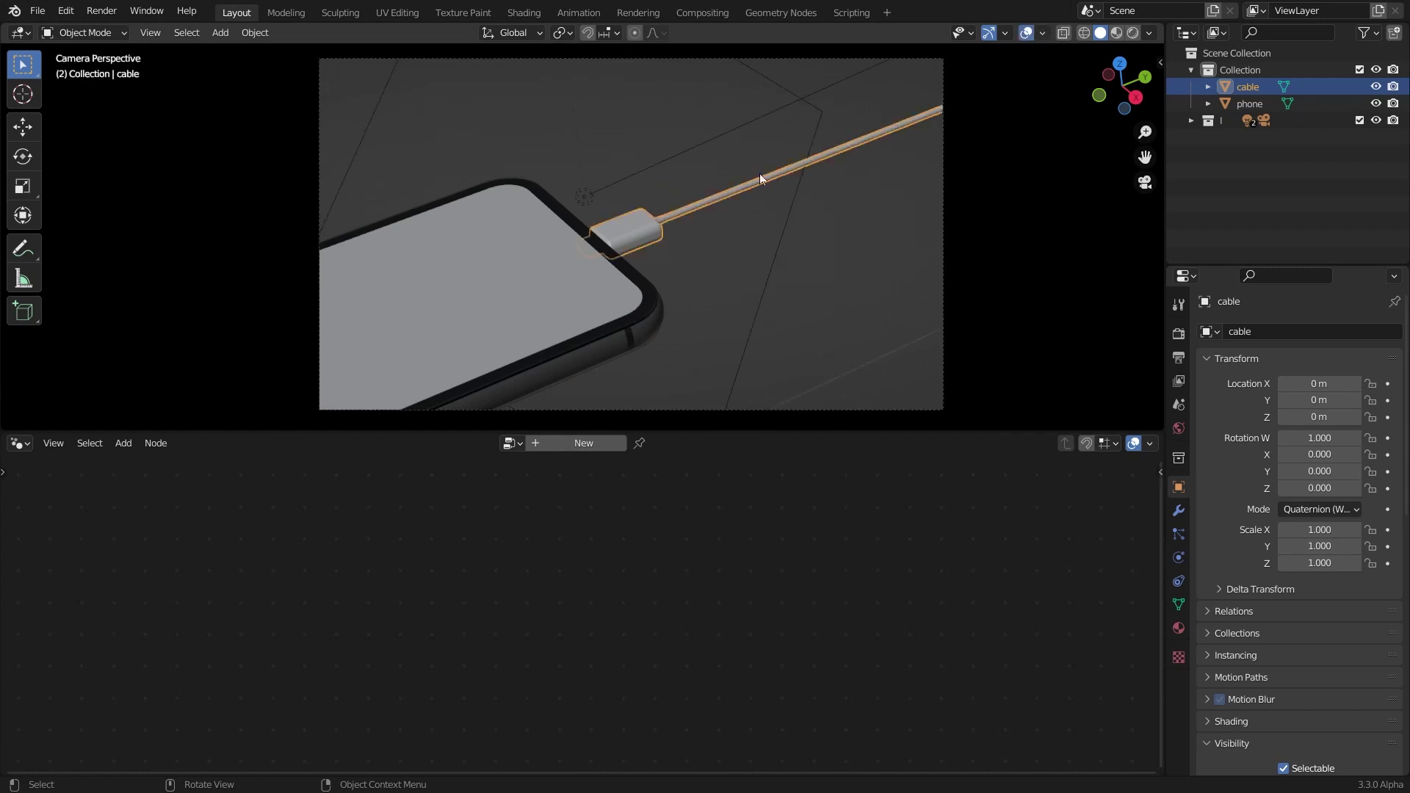
scroll(608, 239, up, 1)
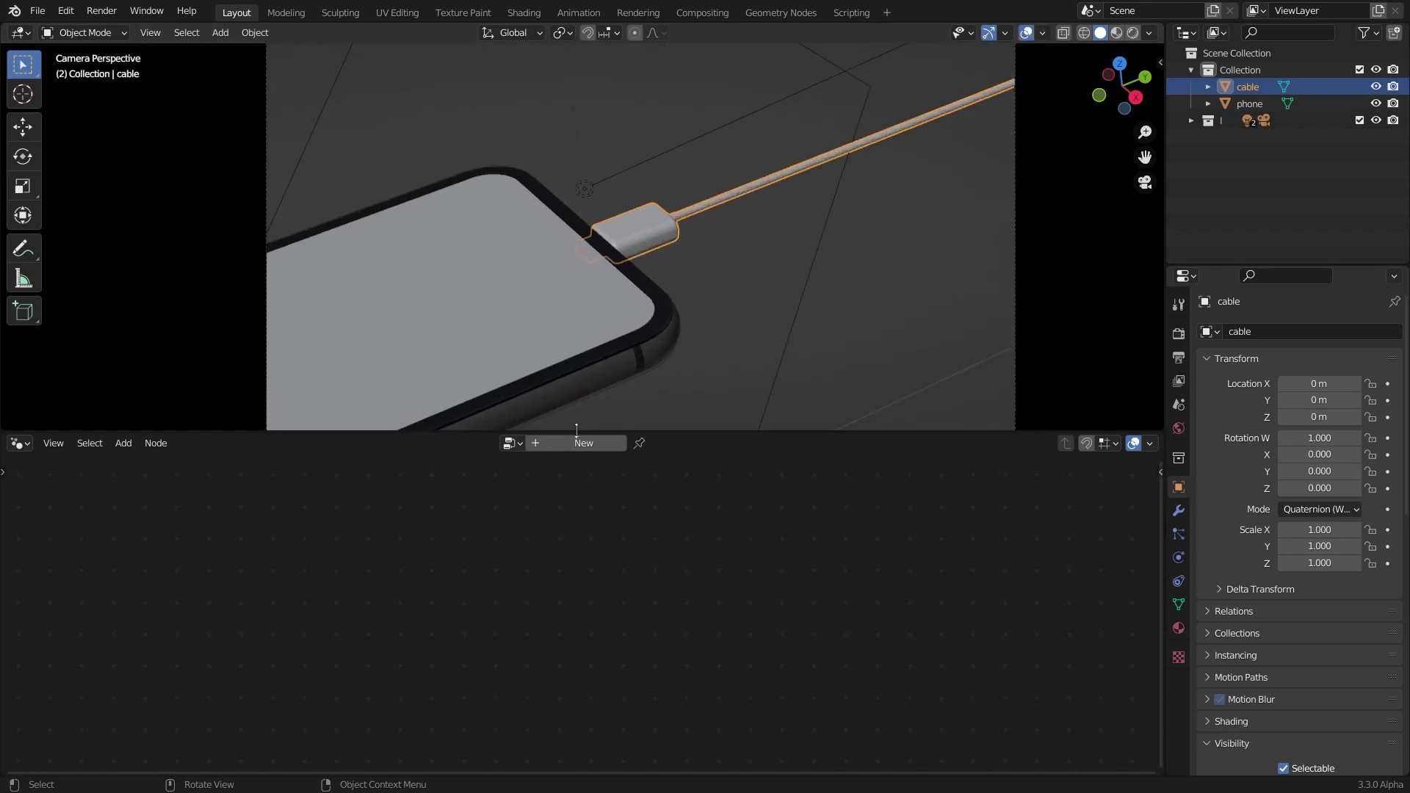
Create a new geometry node tree on the cable and name it prt
click(576, 441)
double_click(575, 443)
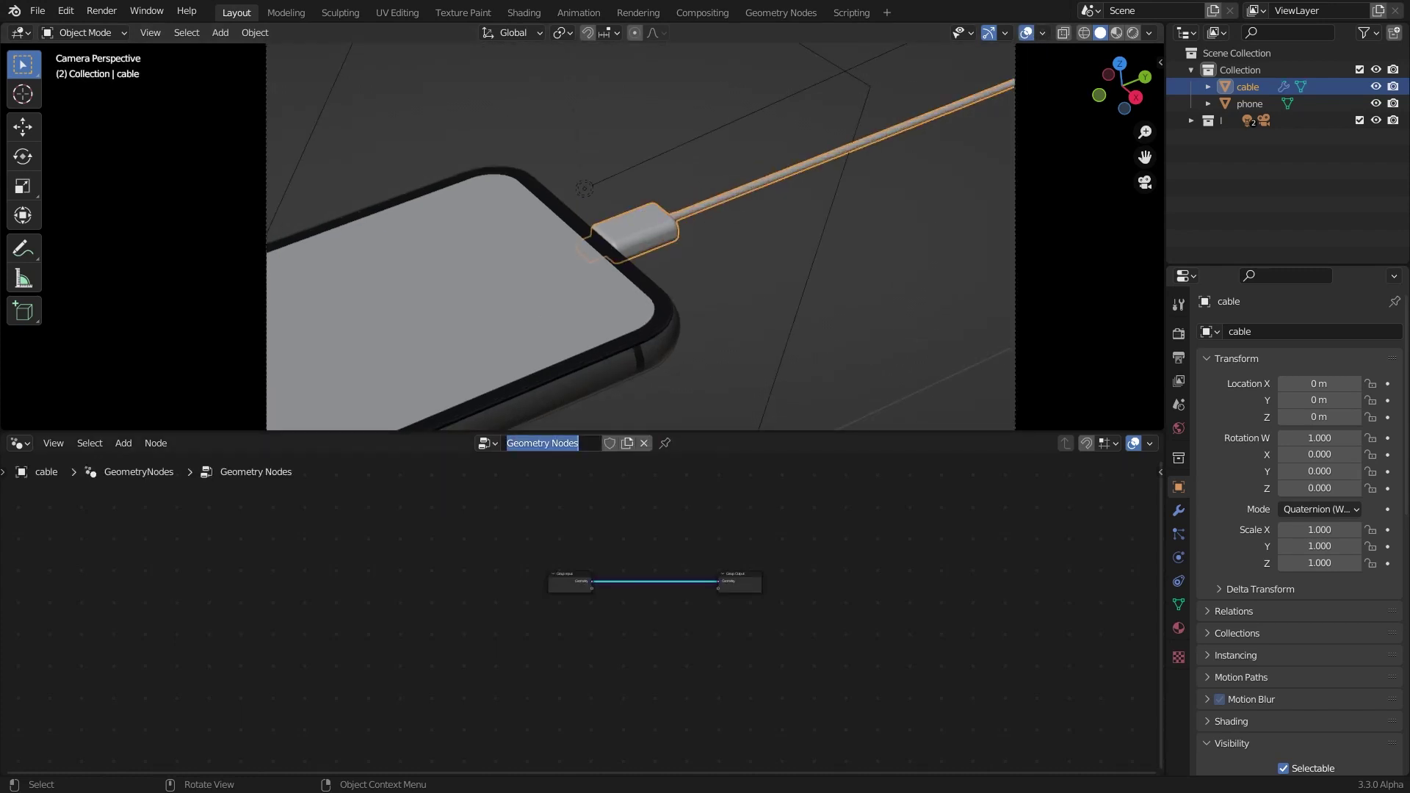
text(prt)
key(Return)
scroll(503, 554, up, 2)
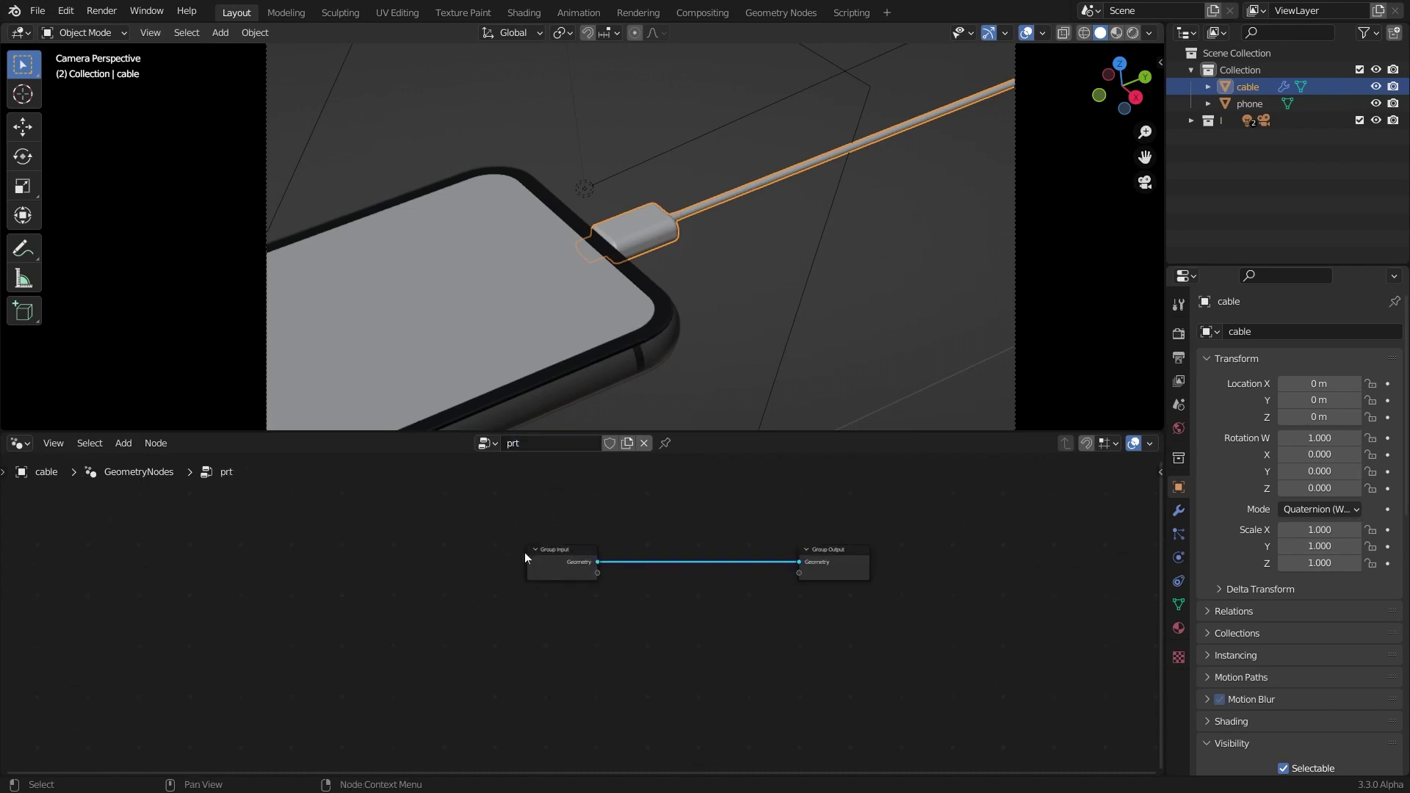
Spread the two group nodes apart and insert a Join Geometry node into their link, just before Group Output
drag(588, 580, 211, 608)
key(shift+a)
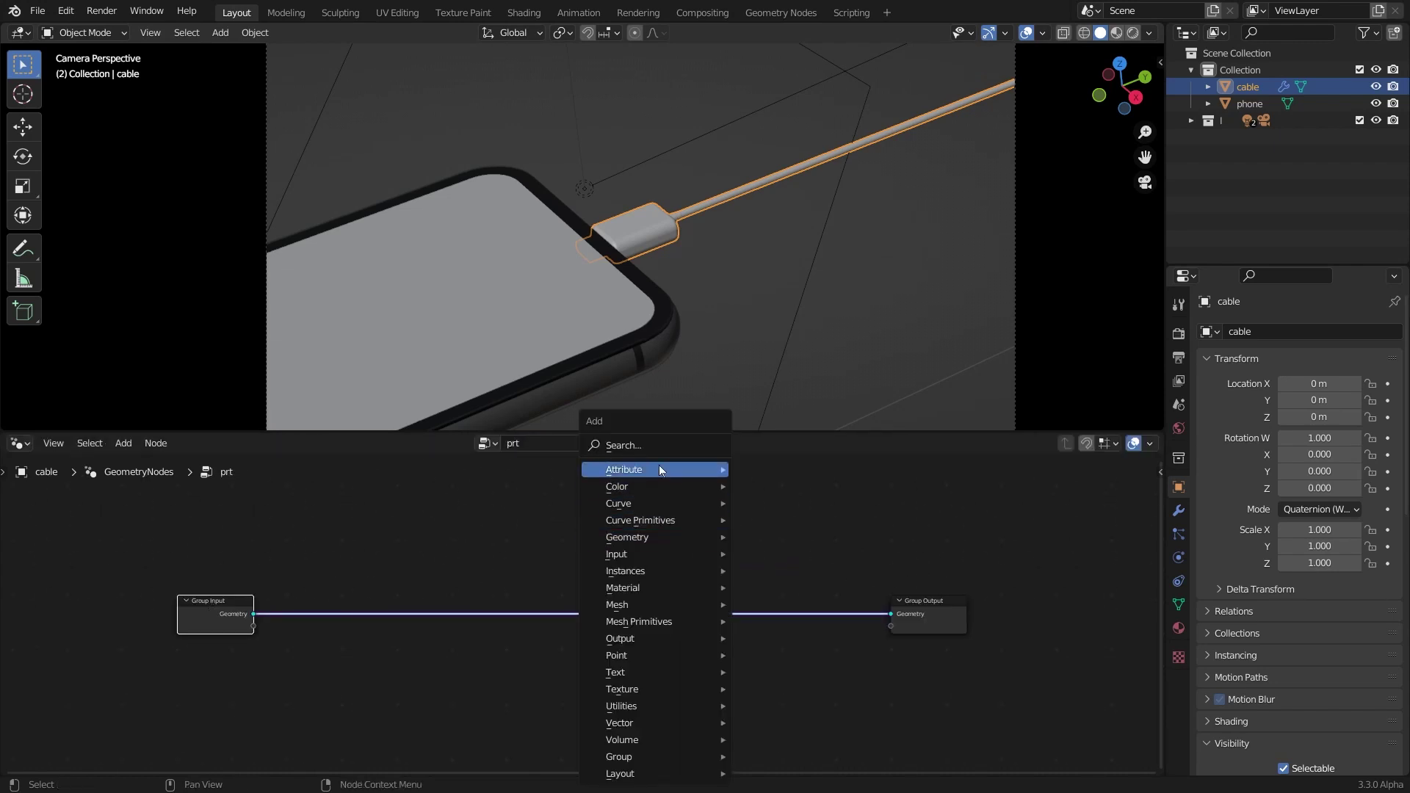
click(644, 443)
text(join)
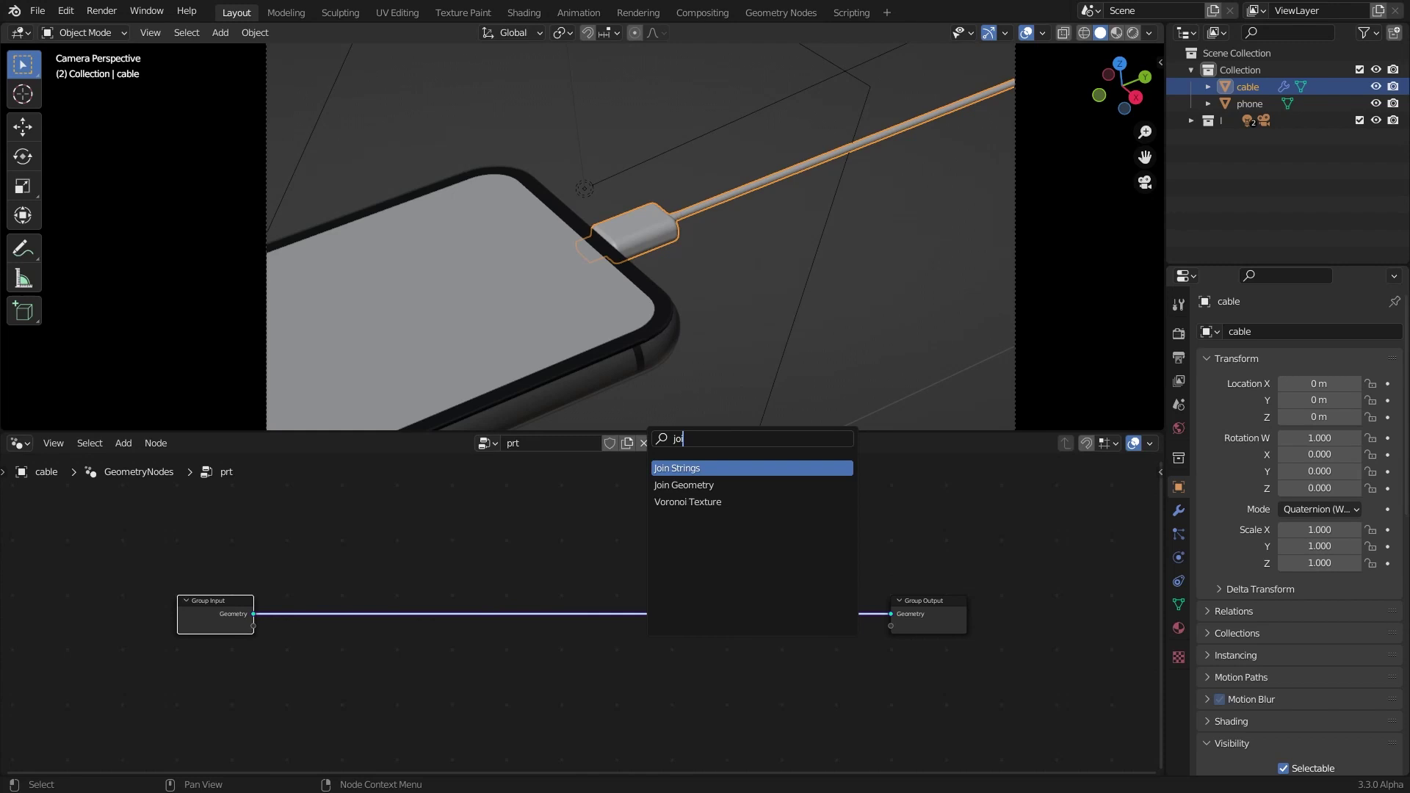
click(705, 485)
click(844, 645)
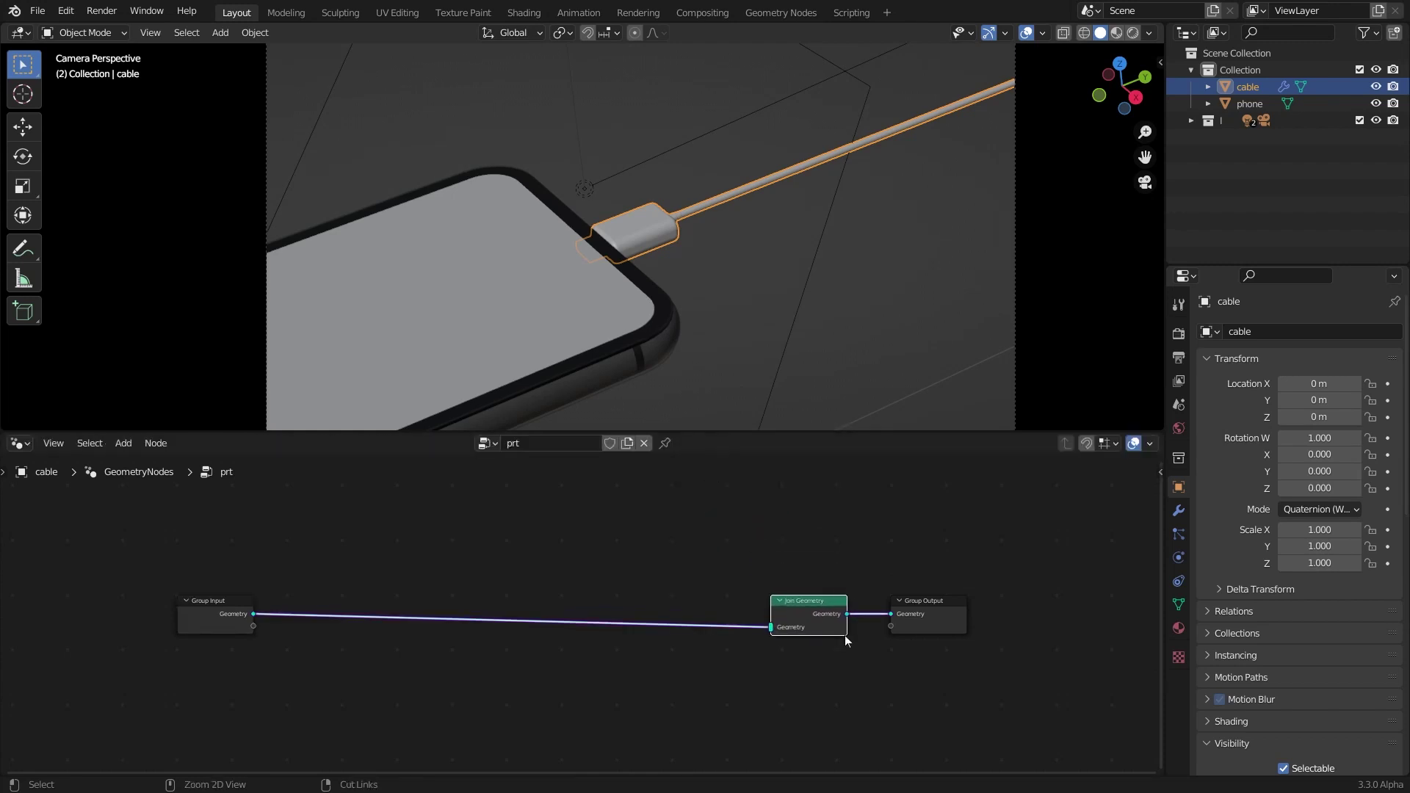
drag(807, 611, 812, 605)
scroll(808, 606, down, 2)
middle_drag(675, 587, 647, 563)
scroll(696, 567, up, 3)
scroll(647, 563, up, 1)
Move Group Input farther back and insert a Distribute Points on Faces node between it and Join Geometry
drag(214, 560, 183, 557)
scroll(253, 566, down, 3)
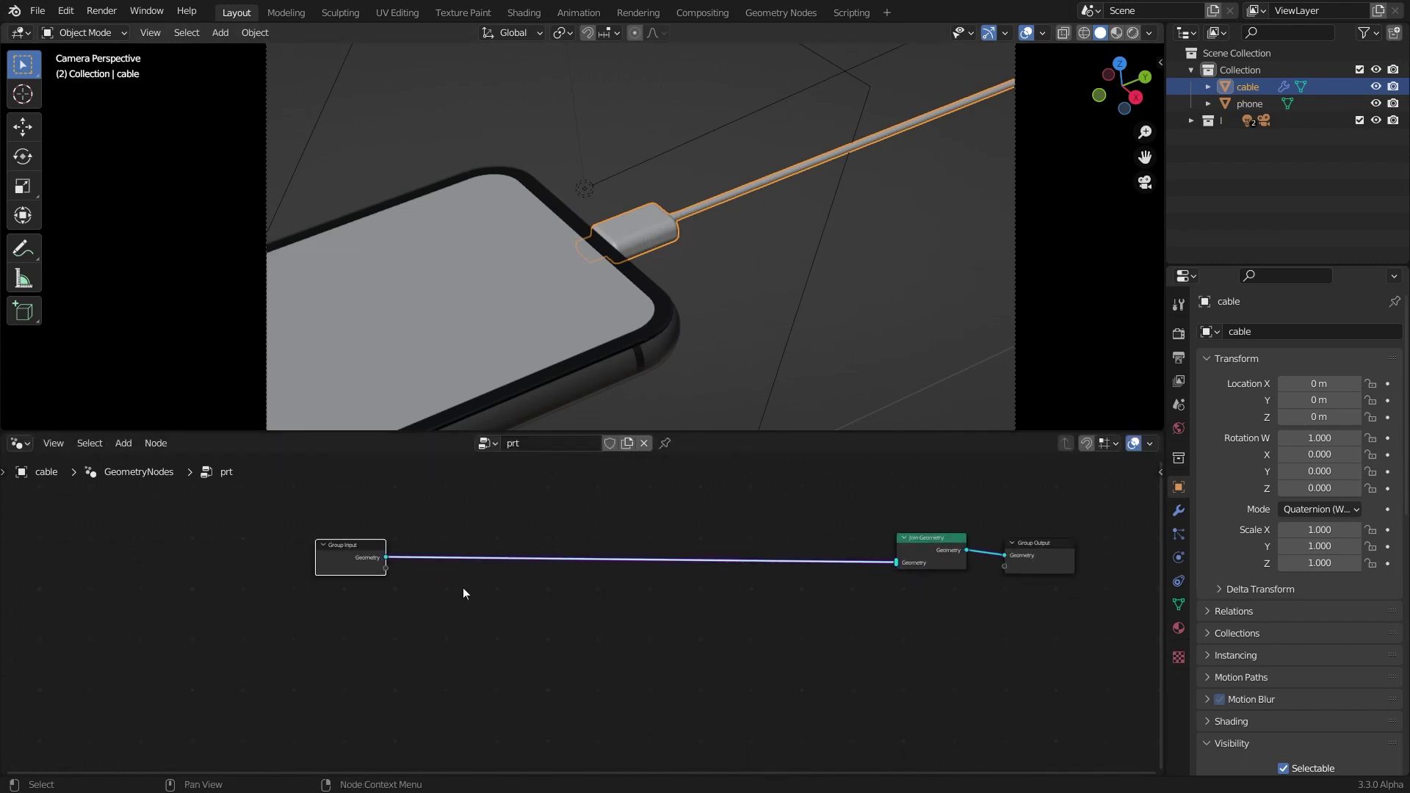
scroll(463, 593, up, 1)
drag(285, 573, 183, 577)
key(shift+a)
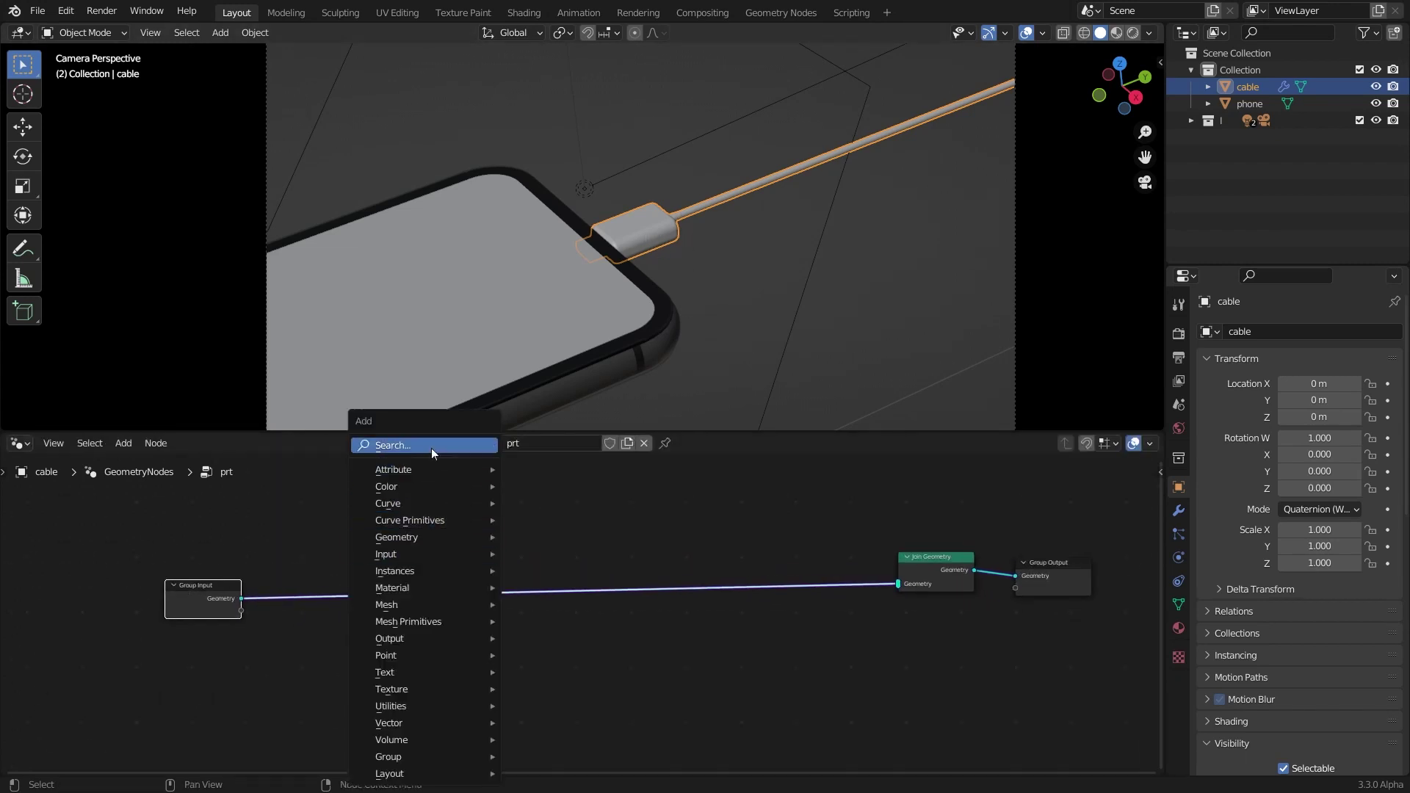
click(432, 446)
text(distr)
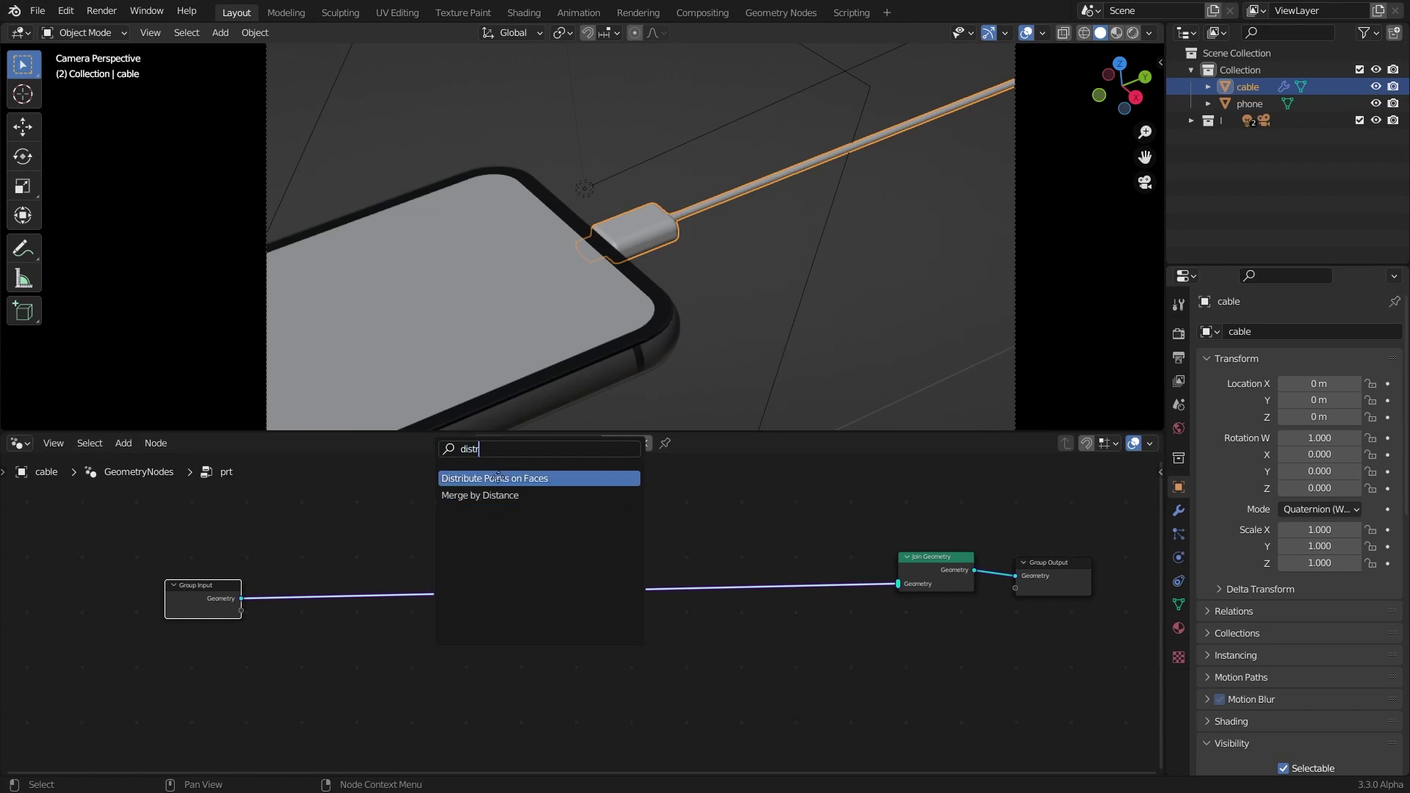
click(498, 476)
click(362, 597)
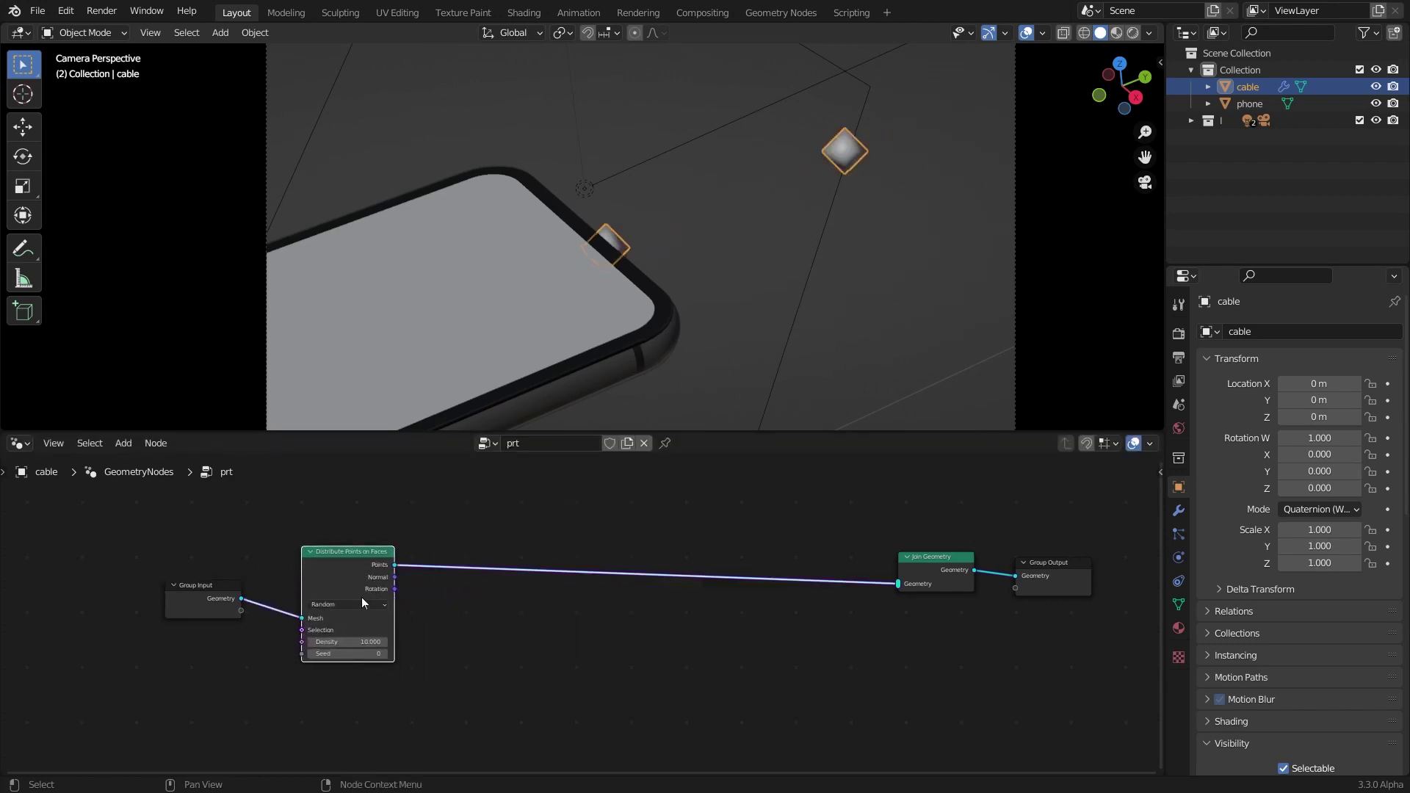
Switch the point distribution method to Poisson Disk
scroll(338, 597, up, 2)
click(323, 602)
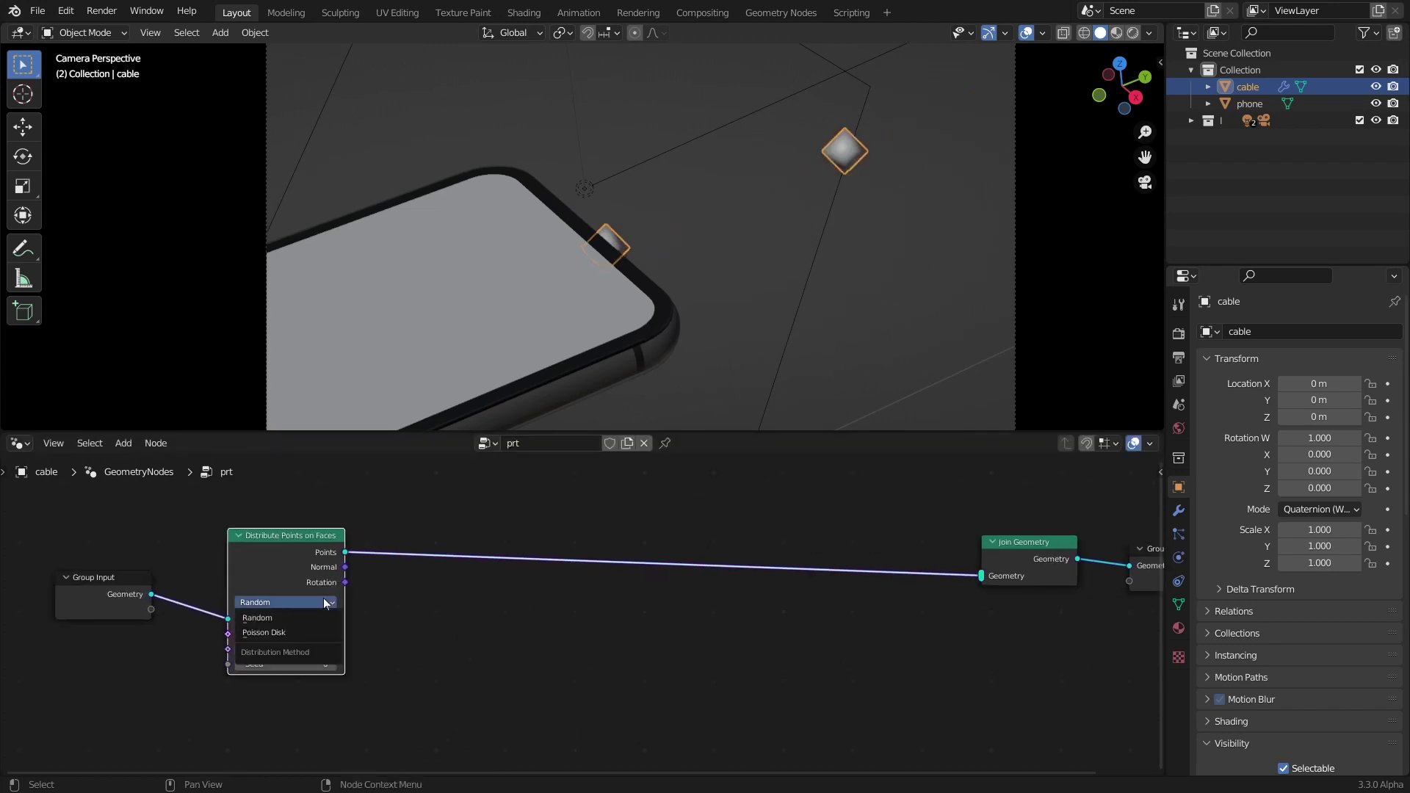
click(322, 634)
middle_drag(247, 617, 503, 588)
scroll(529, 615, up, 2)
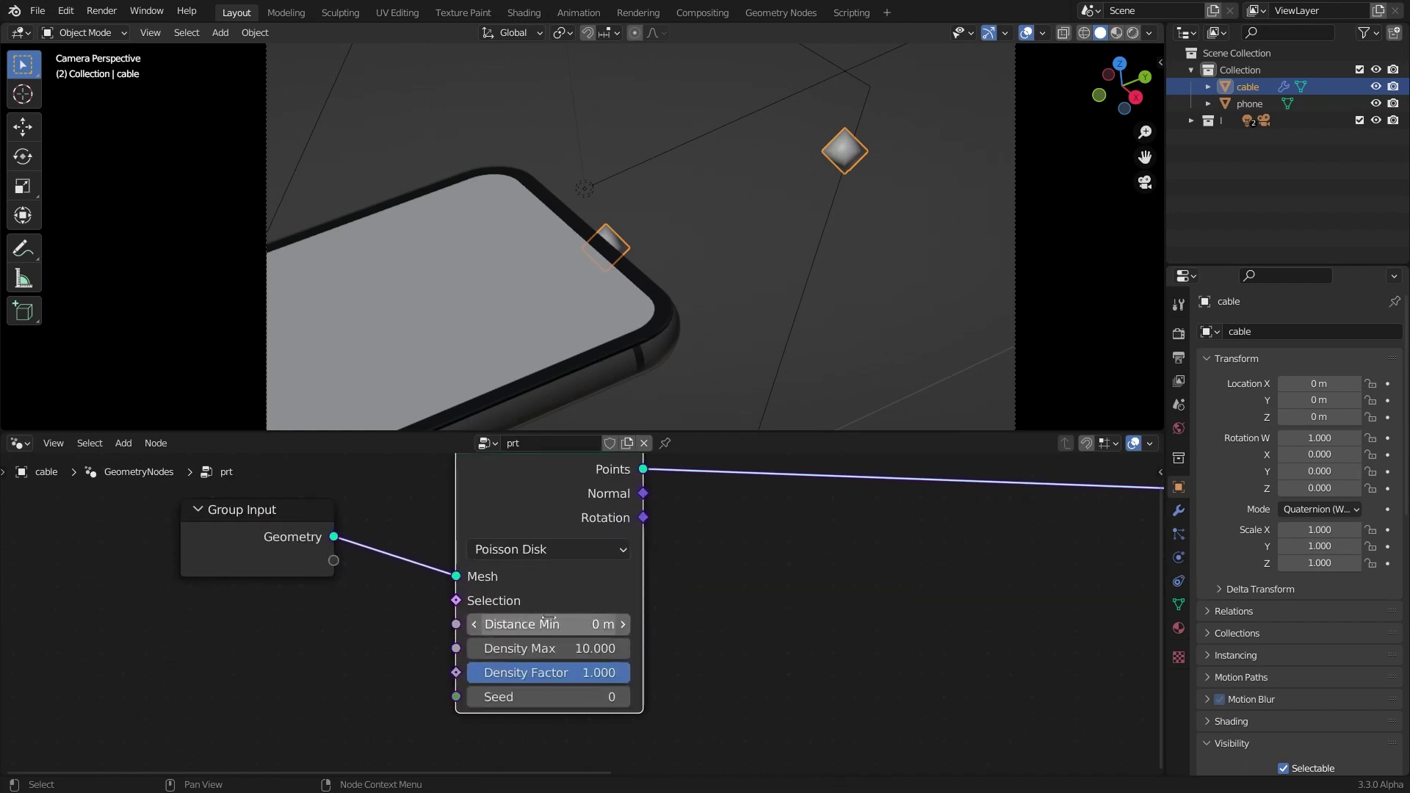
Set the point distribution's minimum distance to 0.005 m and its maximum density to 20000
click(582, 624)
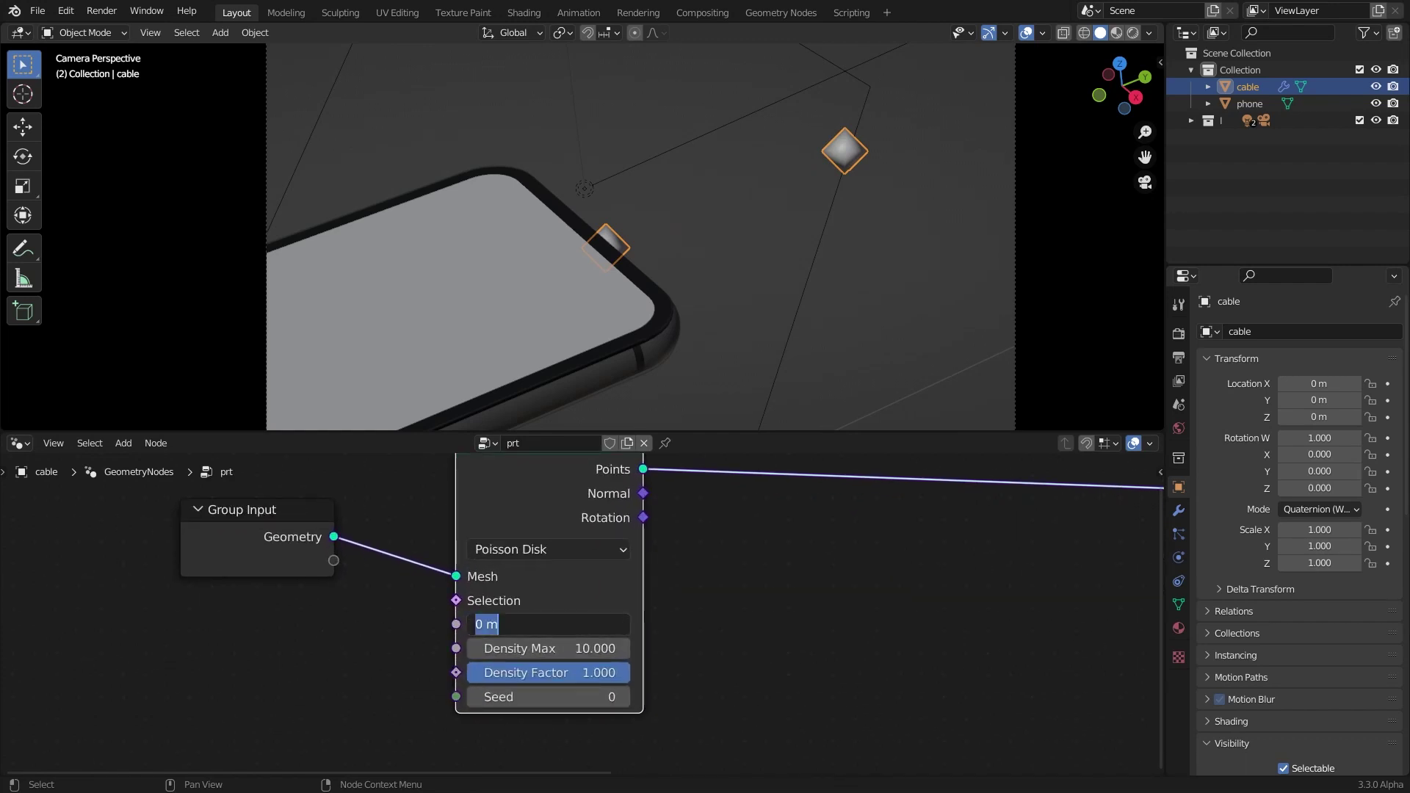
text(.005)
key(Return)
click(524, 649)
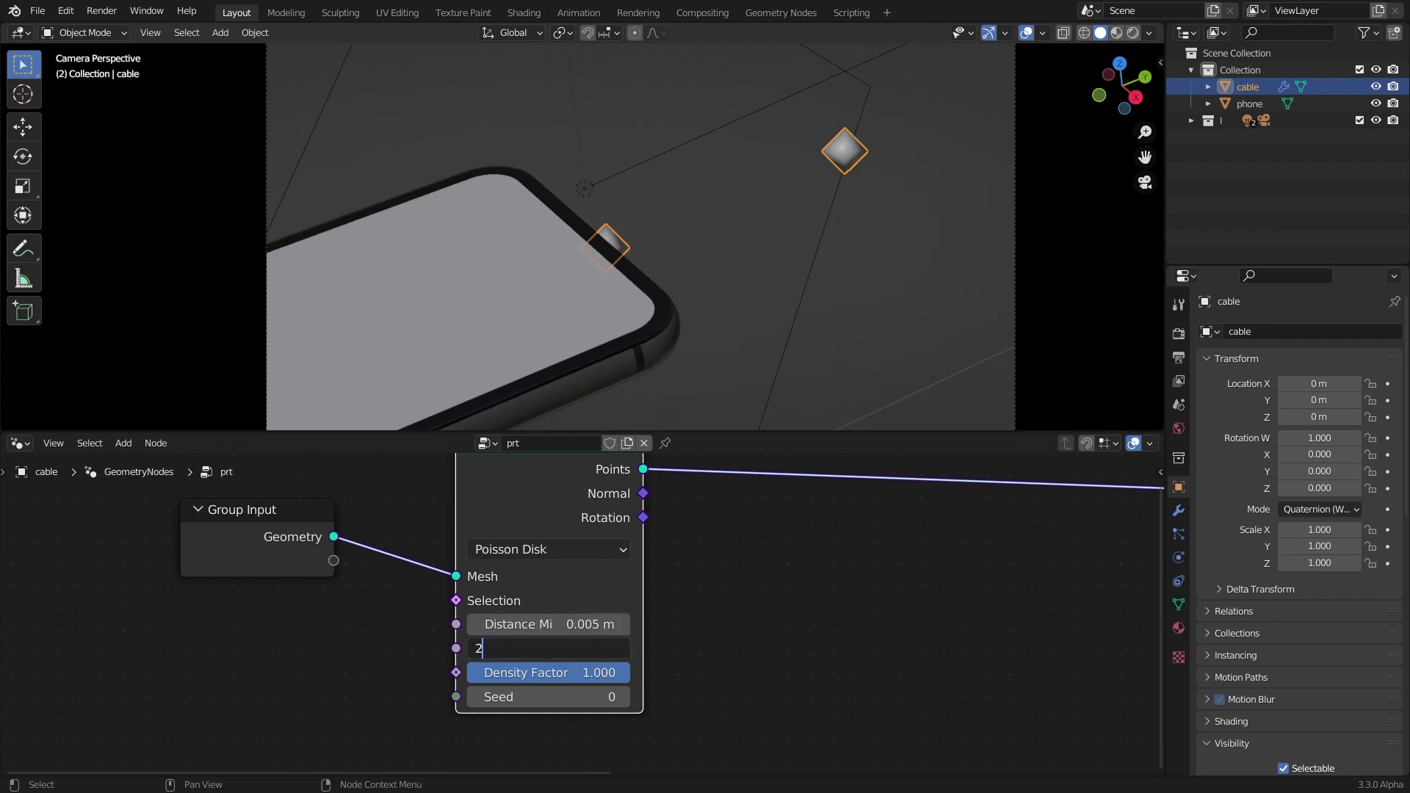
key(Return)
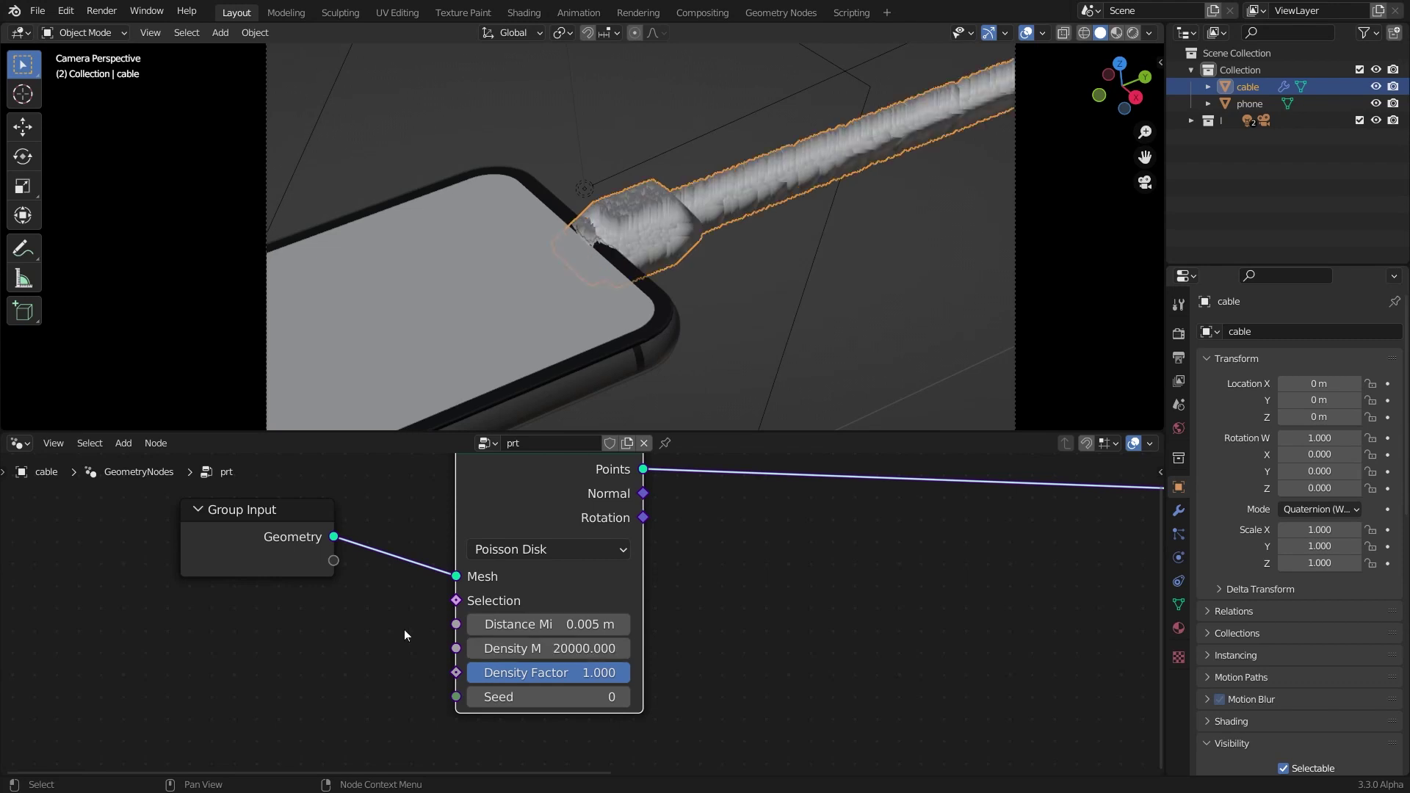
Insert an Instance on Points node between Distribute Points on Faces and Join Geometry
scroll(633, 242, down, 3)
scroll(726, 215, up, 3)
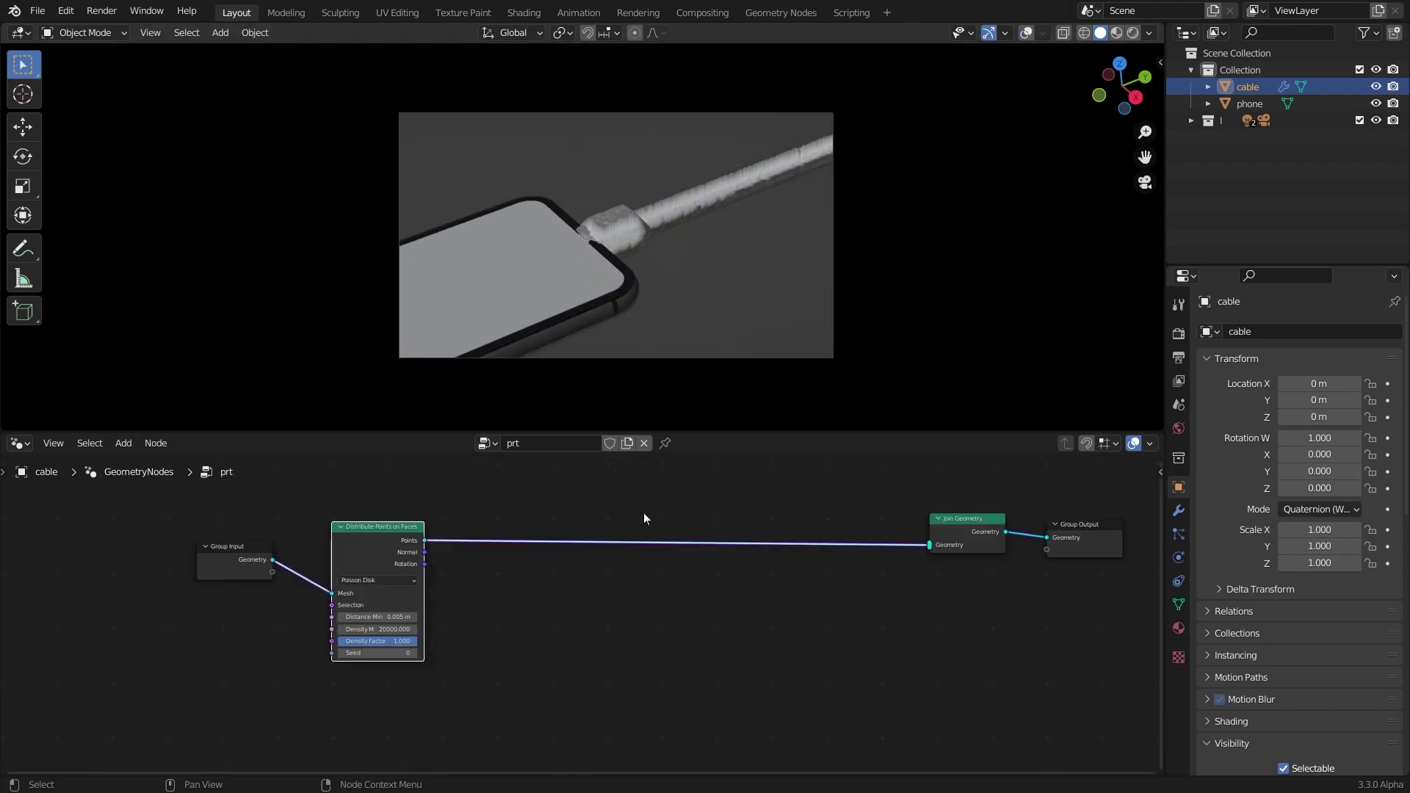
key(shift+a)
text(i)
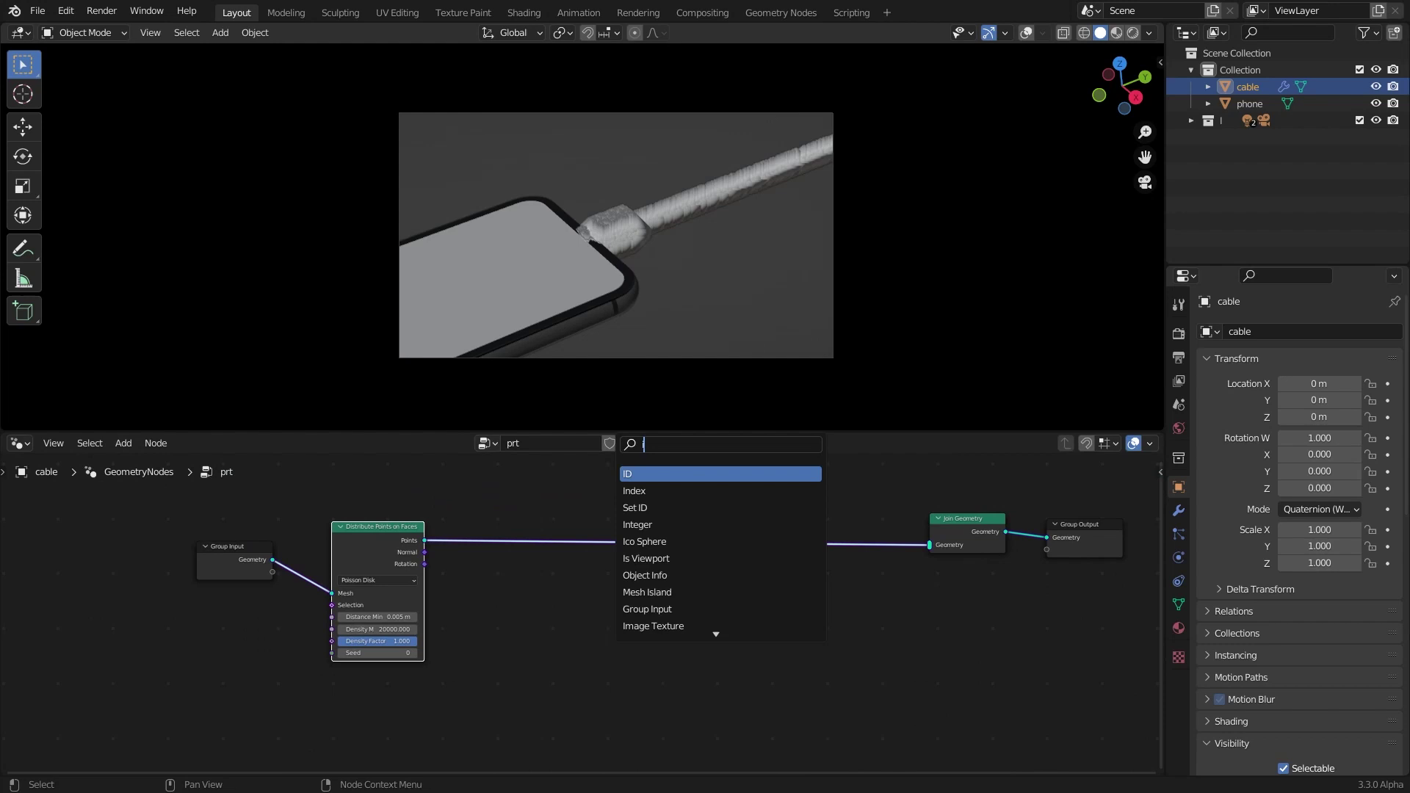
text(nst)
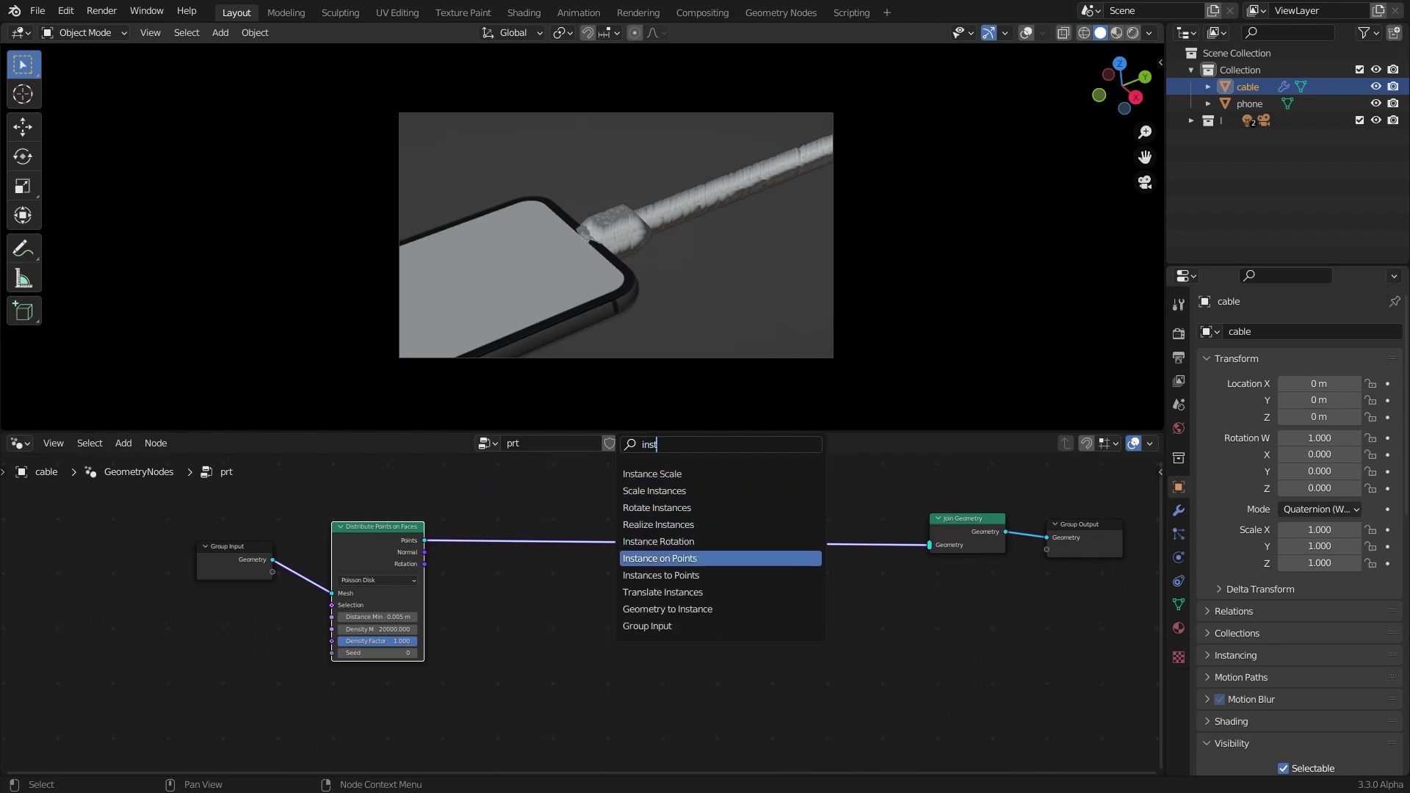
click(724, 557)
click(723, 623)
scroll(624, 569, up, 2)
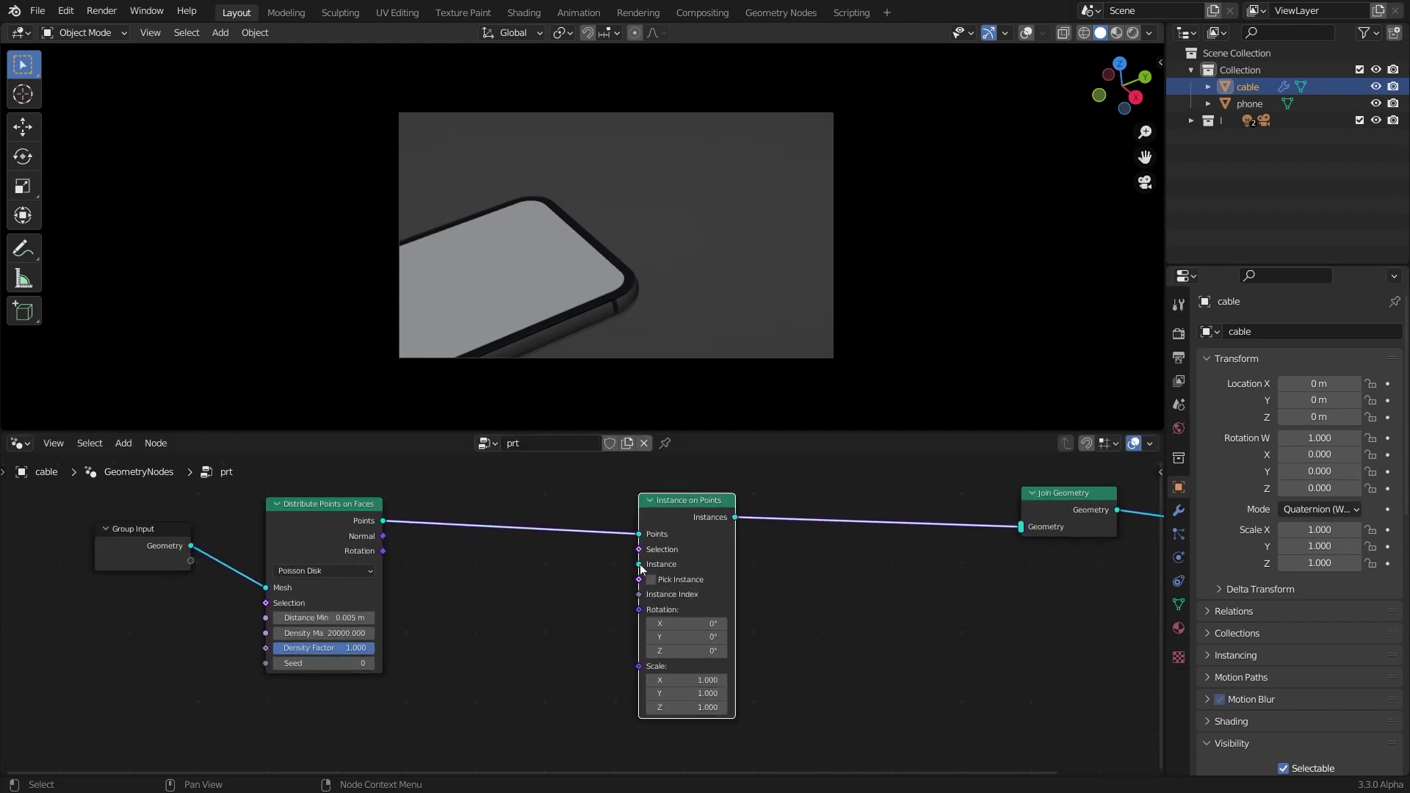
Feed a Cube mesh node into the Instance input of Instance on Points and set its X, Y and Z size to 0.02 m
drag(639, 564, 461, 598)
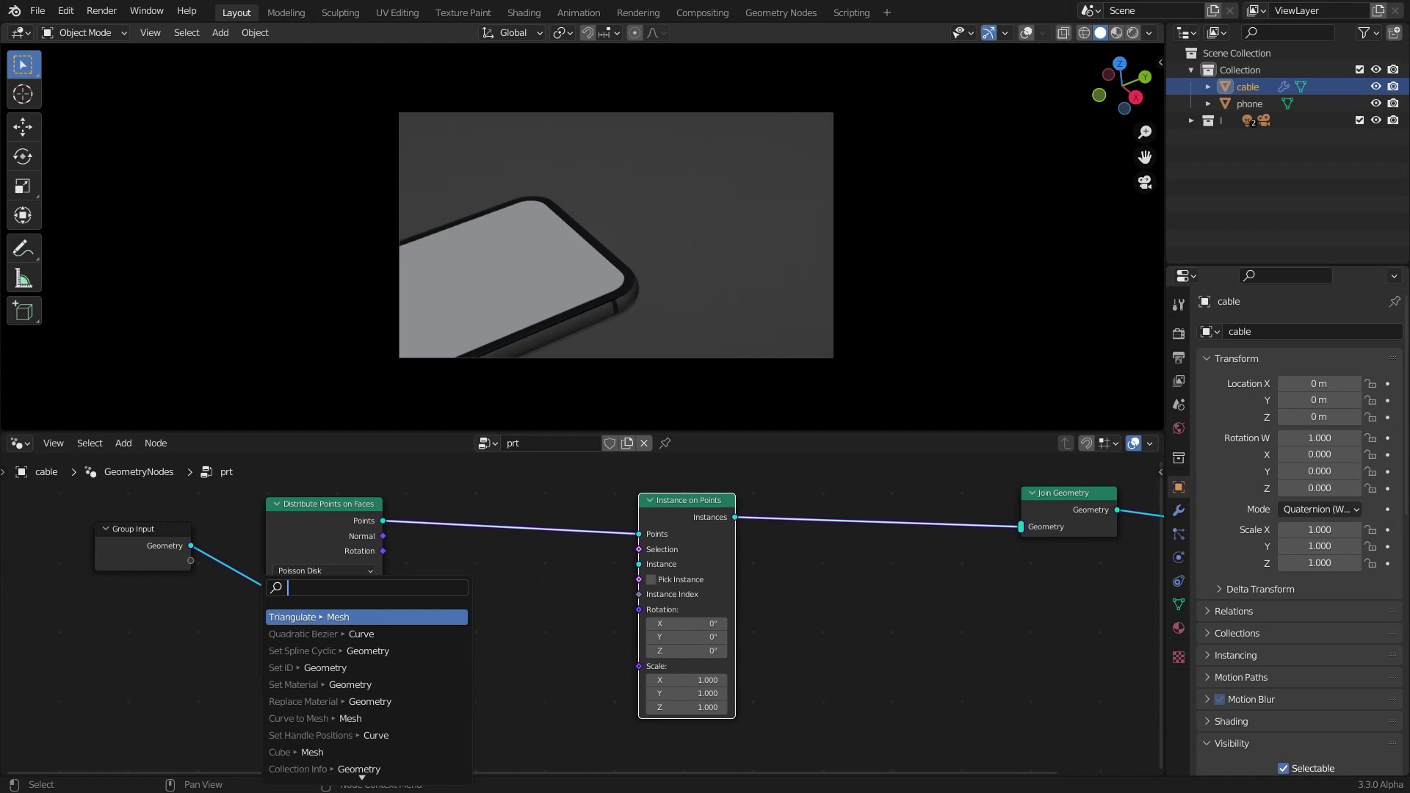
text(cube)
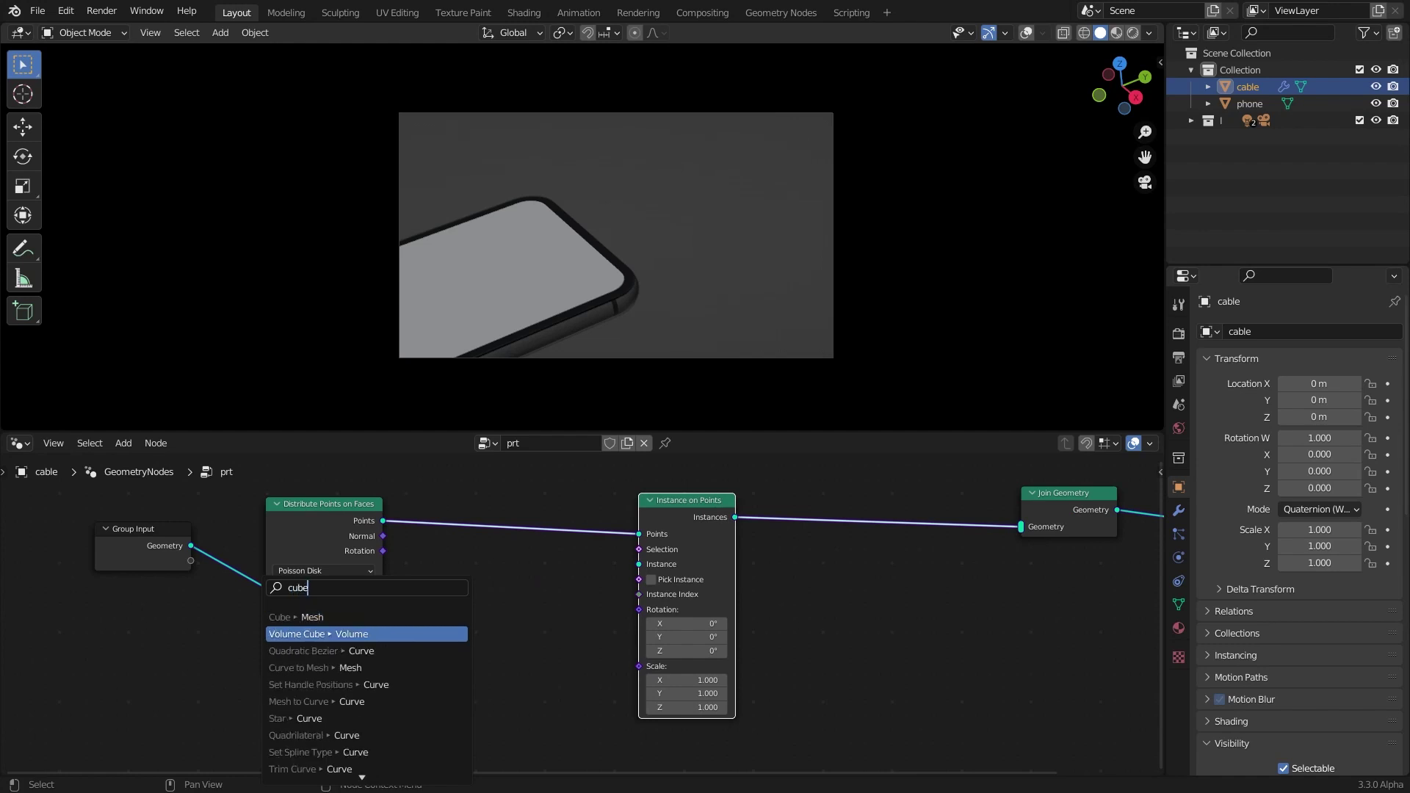
click(360, 617)
click(481, 588)
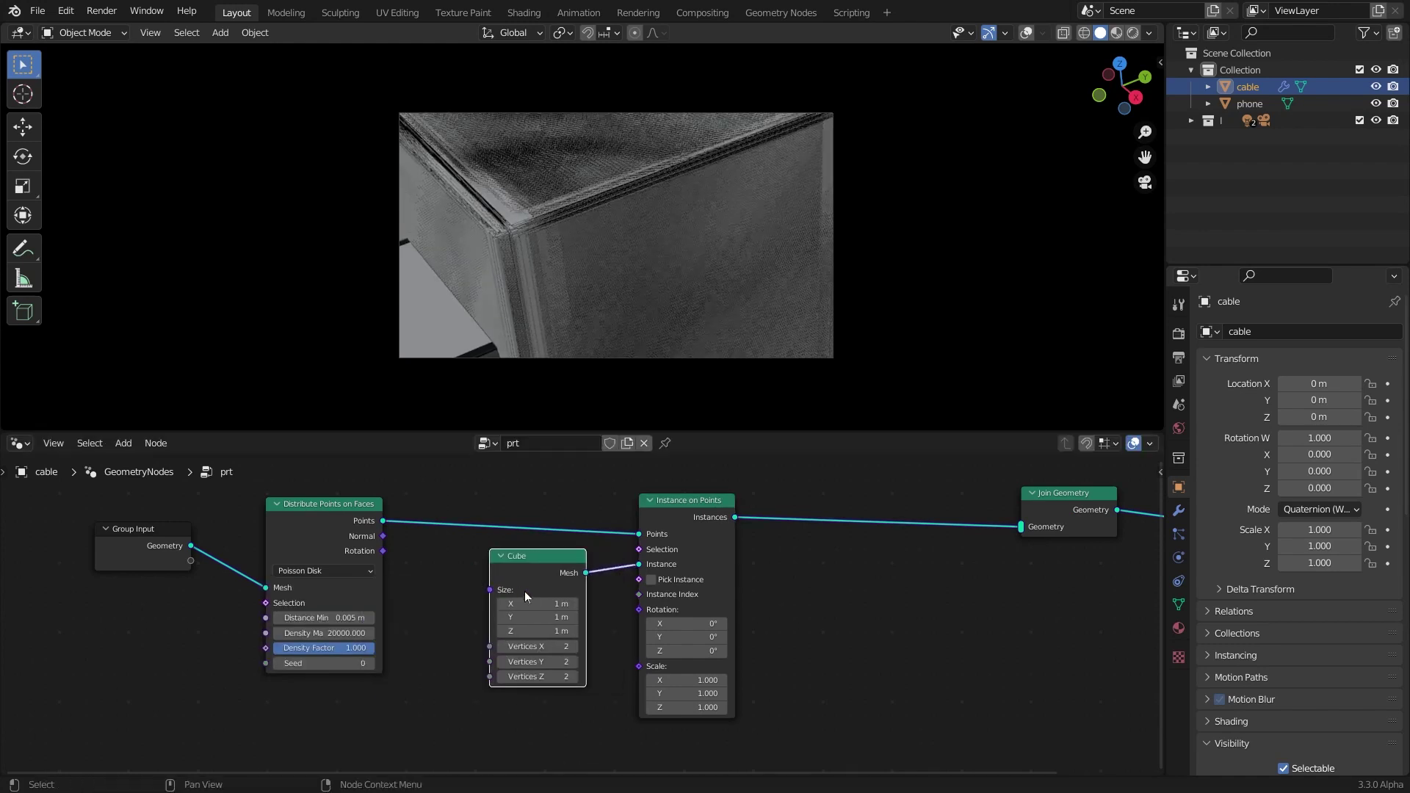
drag(538, 603, 439, 631)
scroll(615, 267, up, 8)
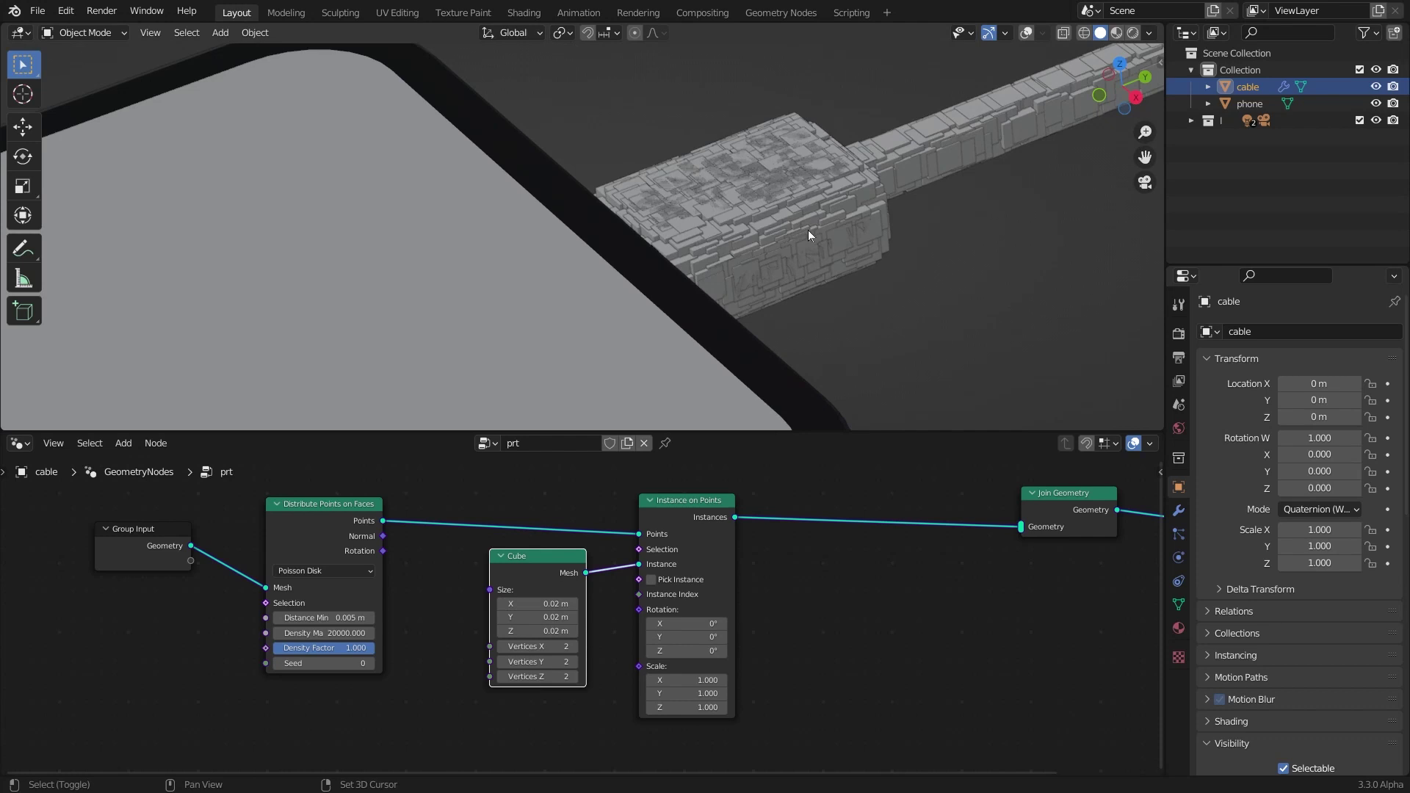
scroll(626, 295, up, 2)
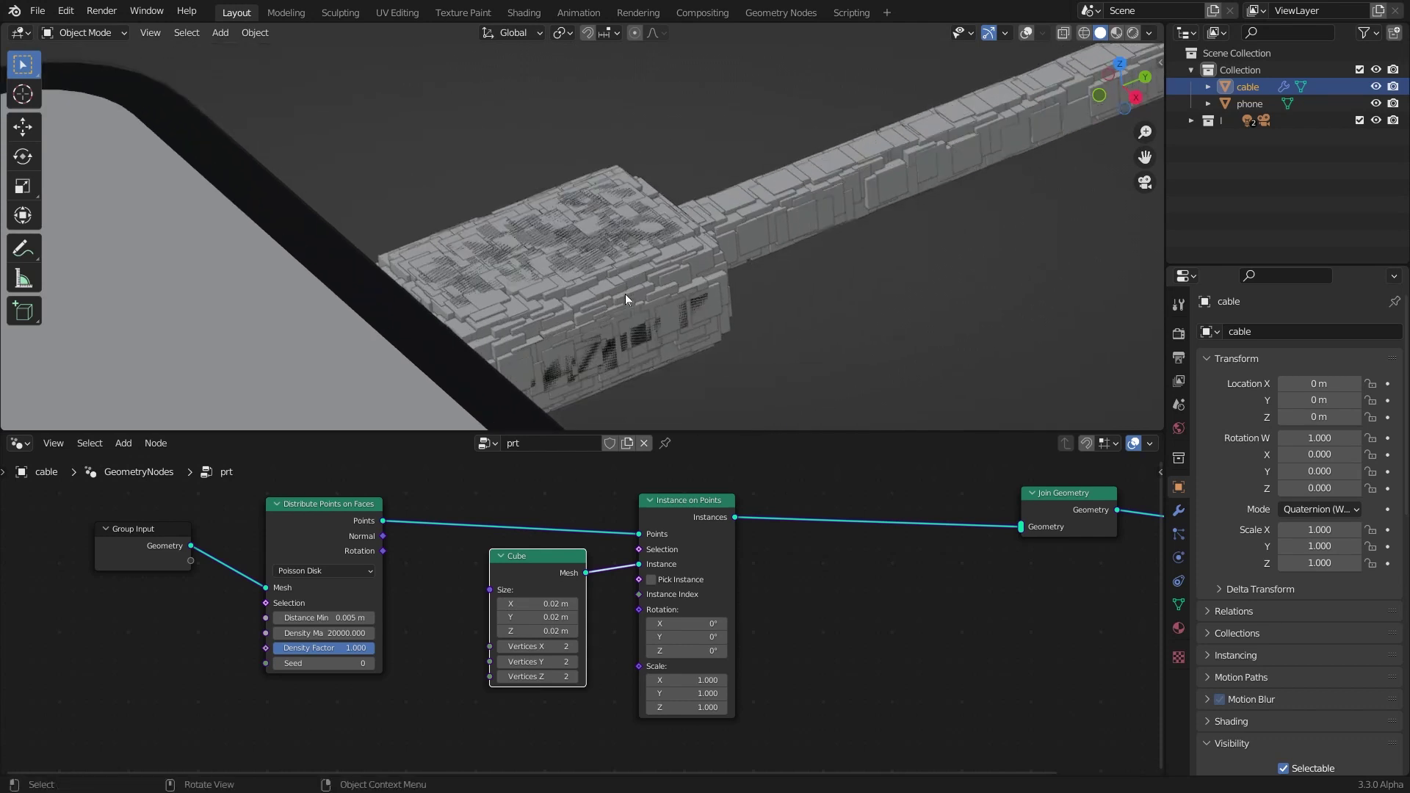
scroll(580, 312, down, 2)
Collapse the Cube node and place it just before Instance on Points
scroll(418, 603, down, 5)
middle_drag(464, 600, 533, 577)
scroll(592, 548, up, 6)
key(h)
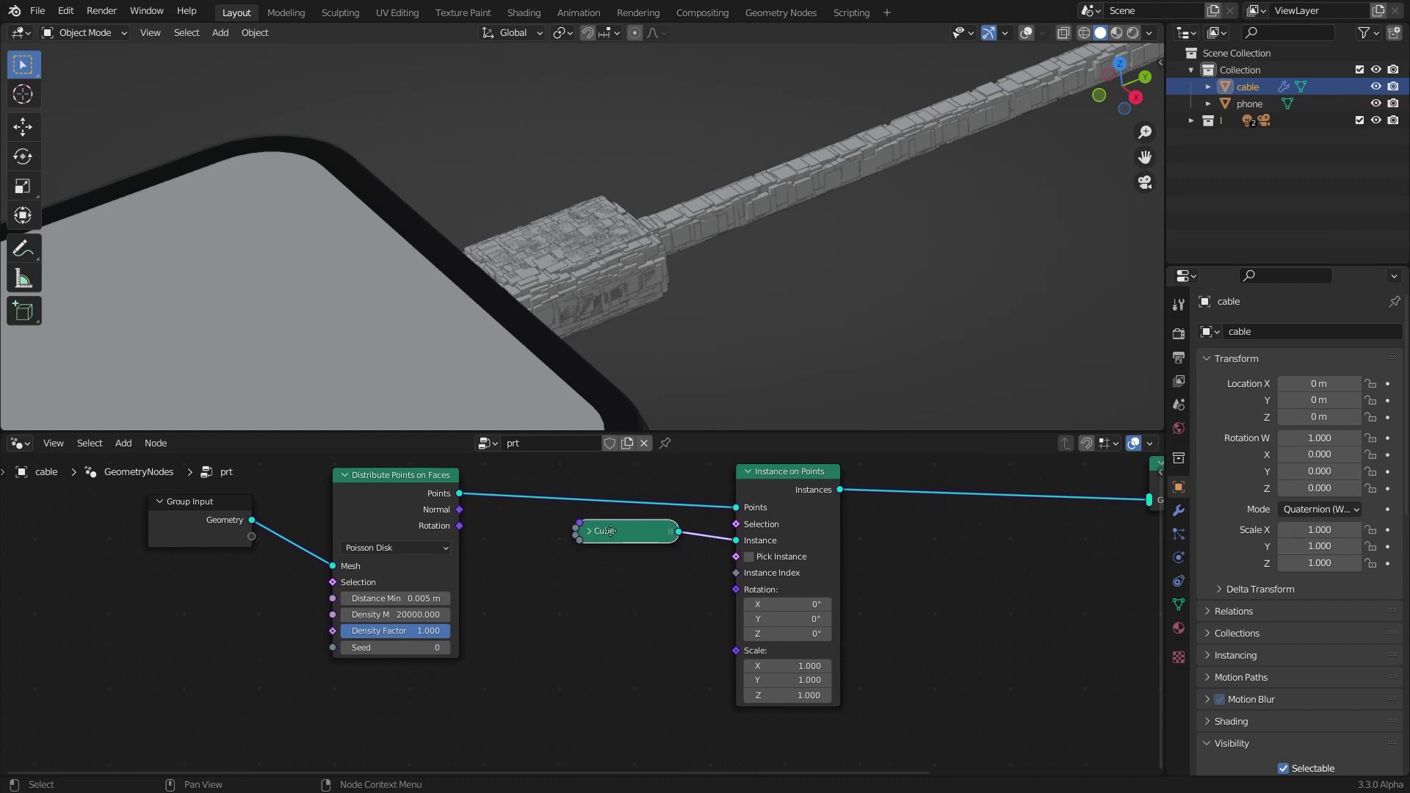
drag(613, 536, 625, 536)
Move Join Geometry and Group Output together farther away from Instance on Points to make room for more nodes
scroll(610, 591, down, 7)
scroll(633, 589, up, 1)
middle_drag(753, 599, 260, 627)
scroll(569, 610, up, 2)
drag(618, 602, 456, 526)
scroll(417, 558, down, 2)
key(g)
click(727, 546)
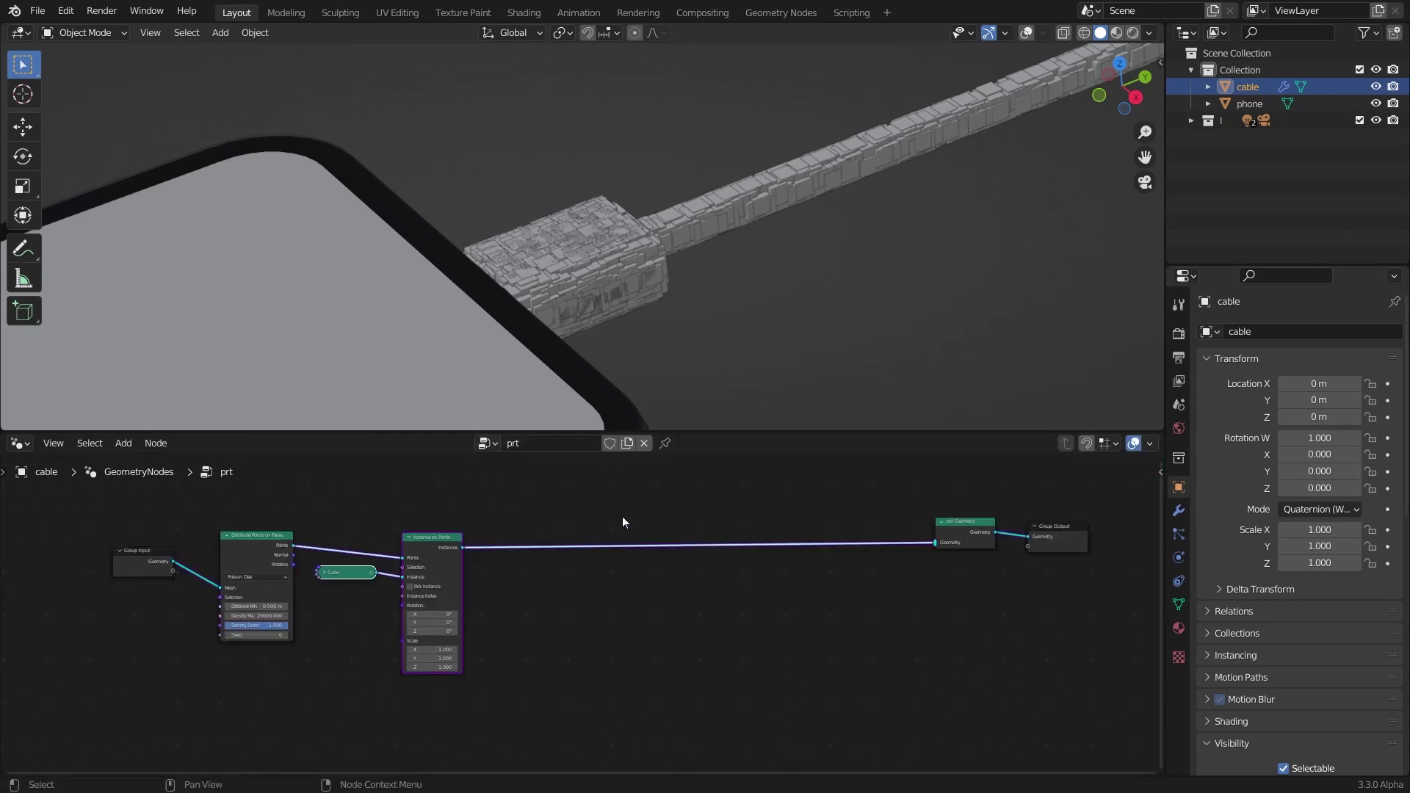
Insert a Set Position node between Instance on Points and Join Geometry
key(shift+a)
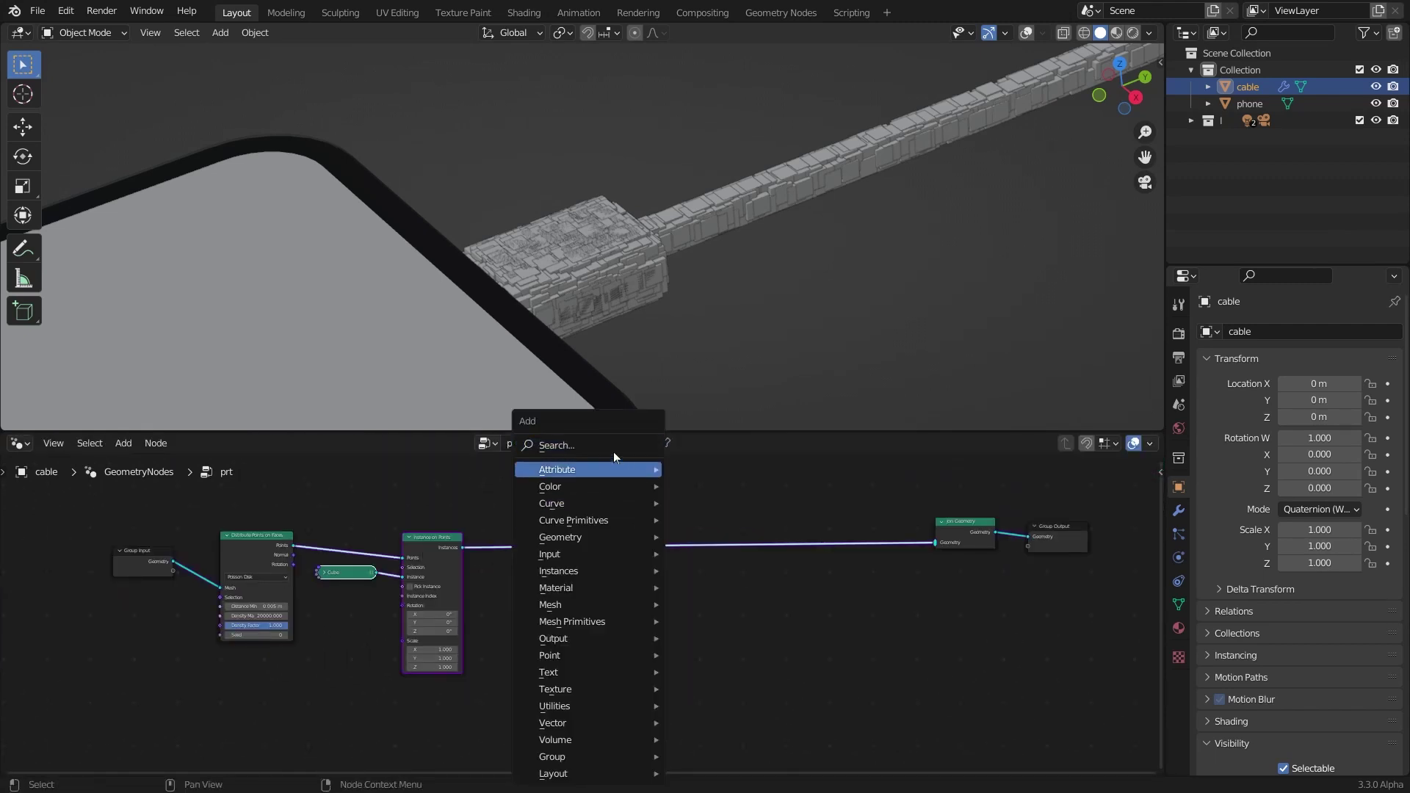
text(set)
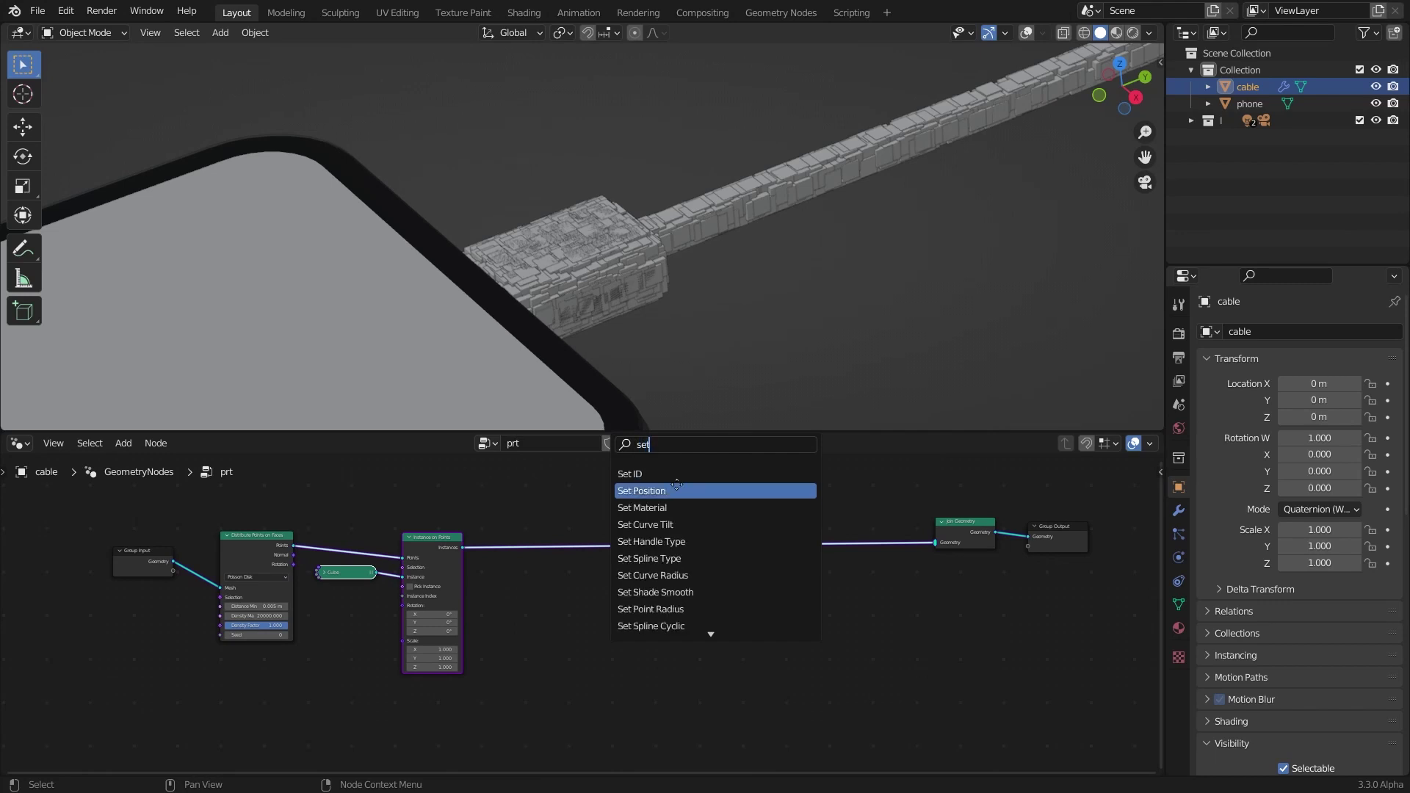
click(676, 490)
click(630, 582)
scroll(630, 582, down, 1)
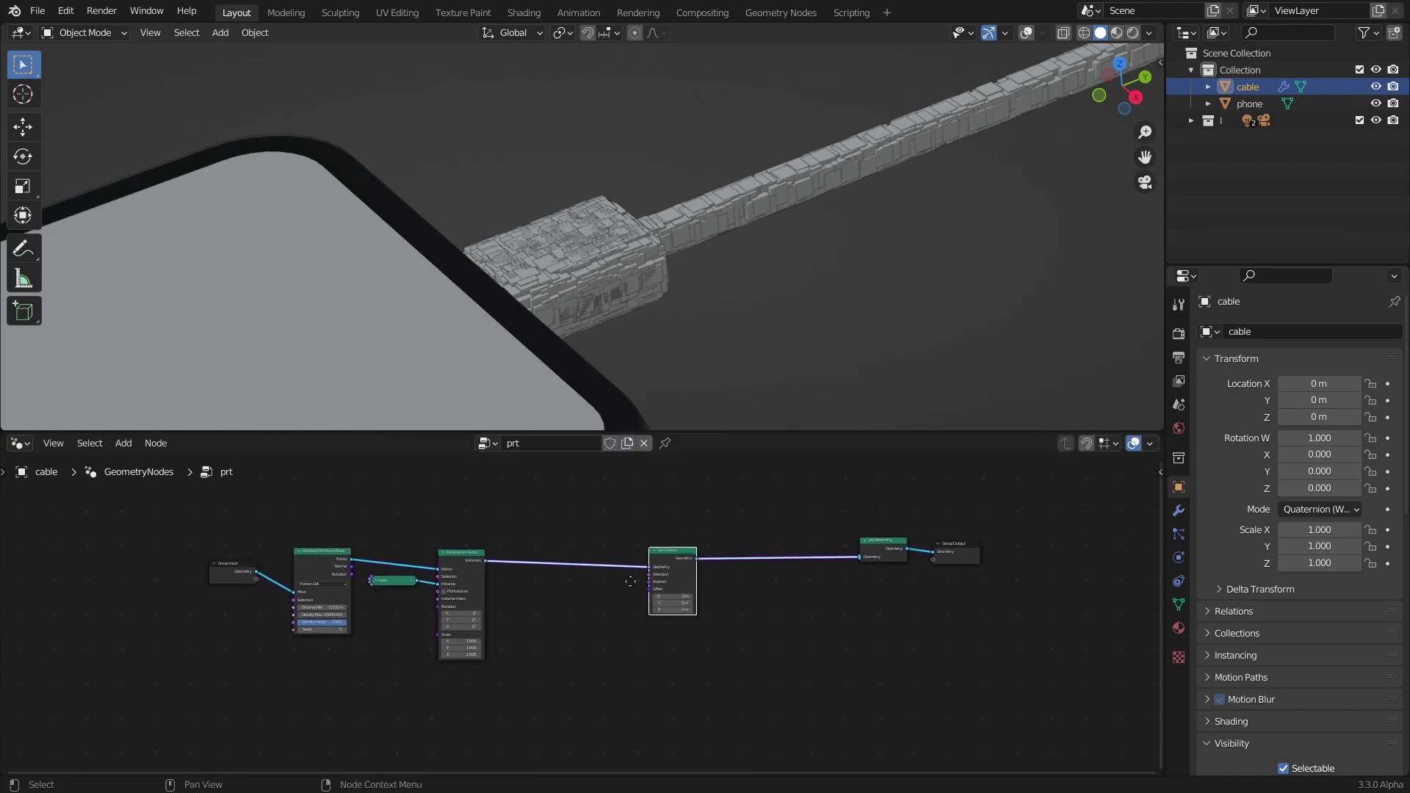
middle_drag(630, 582, 394, 528)
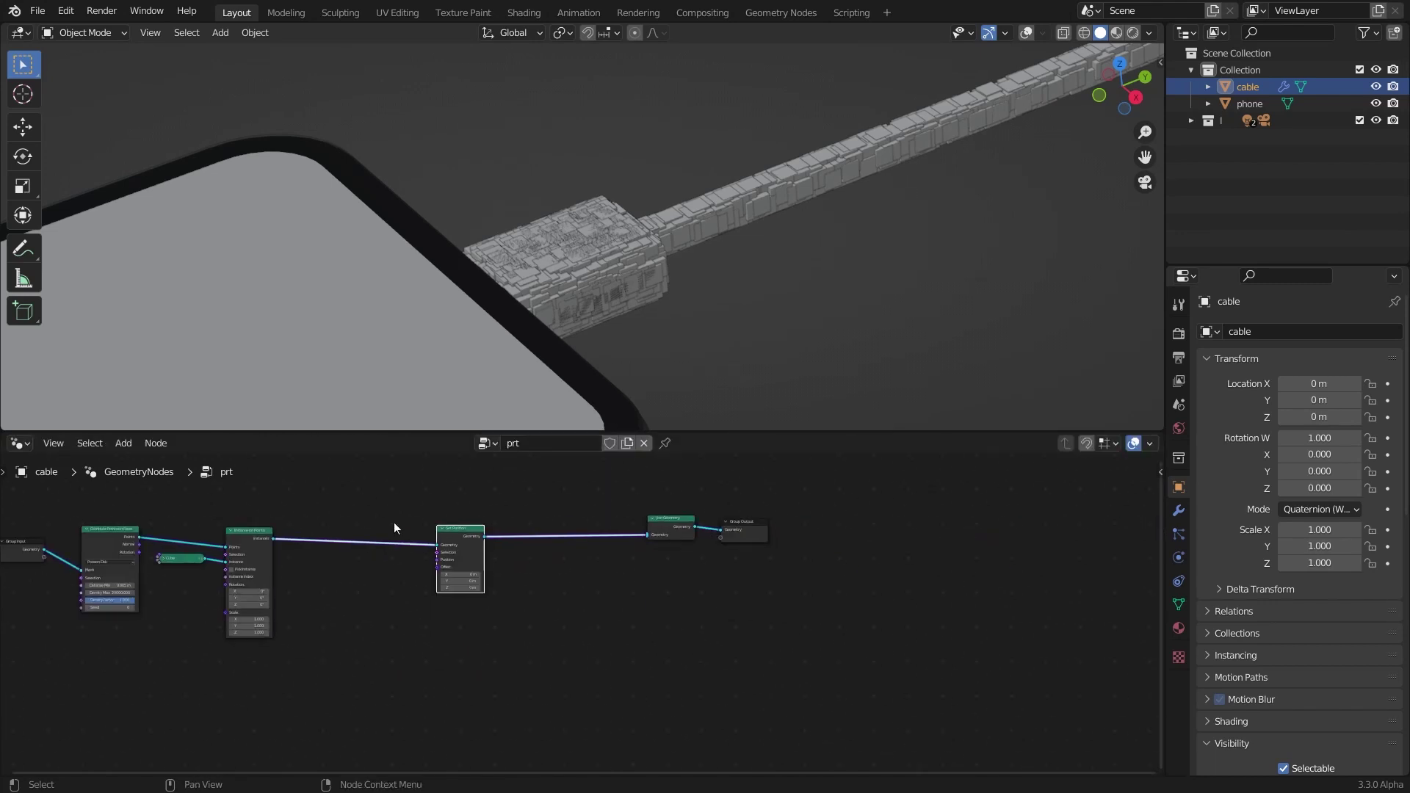
Turn the viewport overlays back on
click(1026, 32)
scroll(425, 670, up, 3)
middle_drag(425, 671, 747, 564)
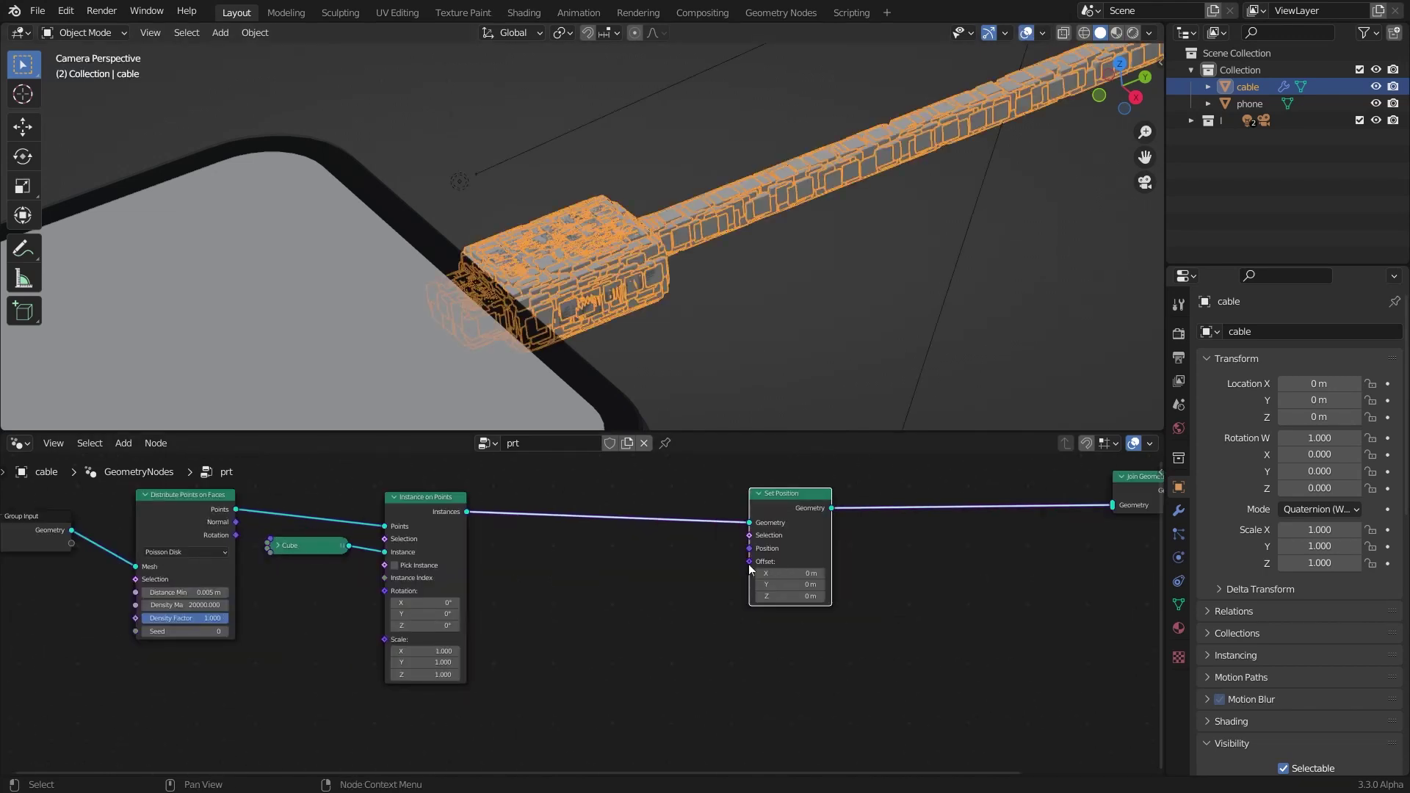
Add a Vector Math node set to Multiply and feed its output into the Set Position node's Offset
drag(749, 561, 558, 585)
text(vec)
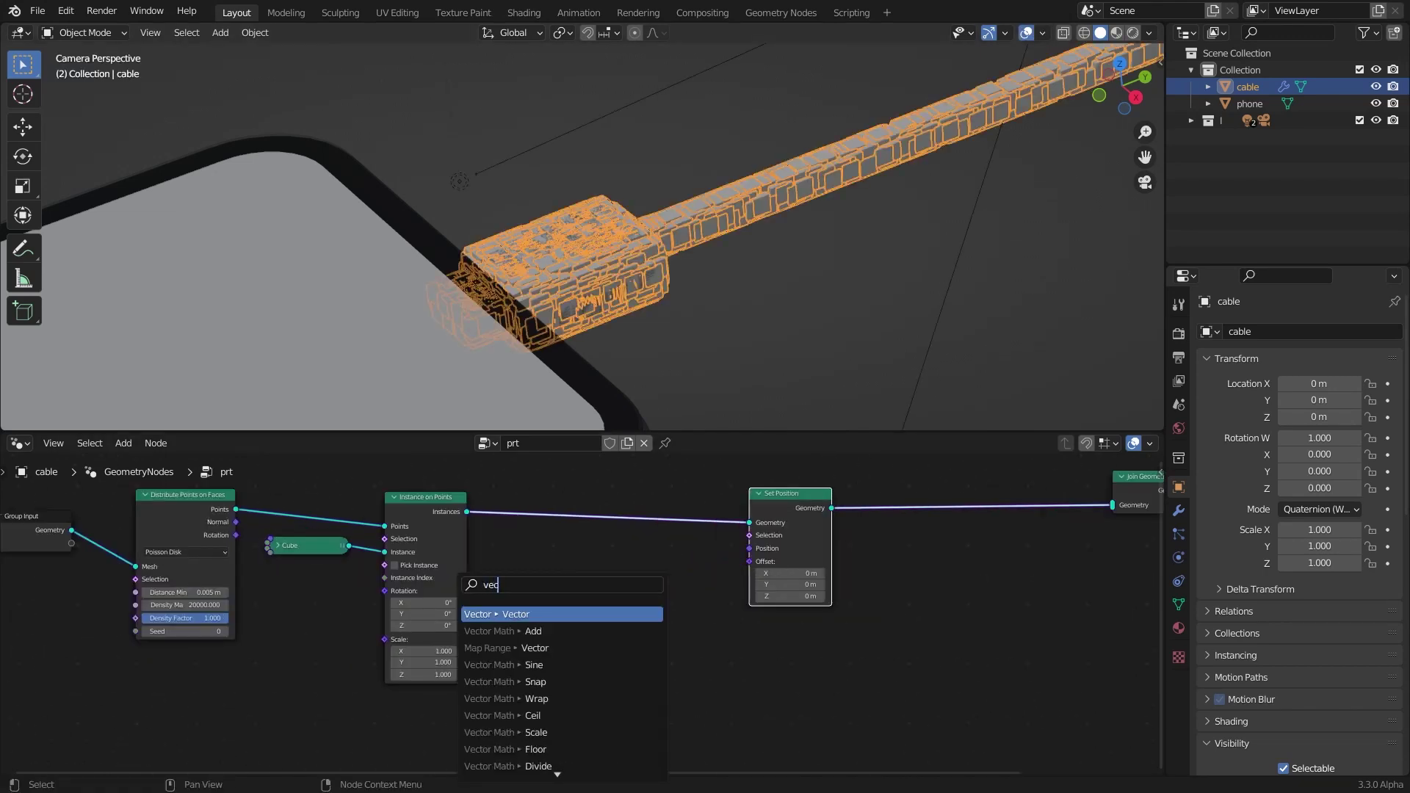
key(Down)
key(Return)
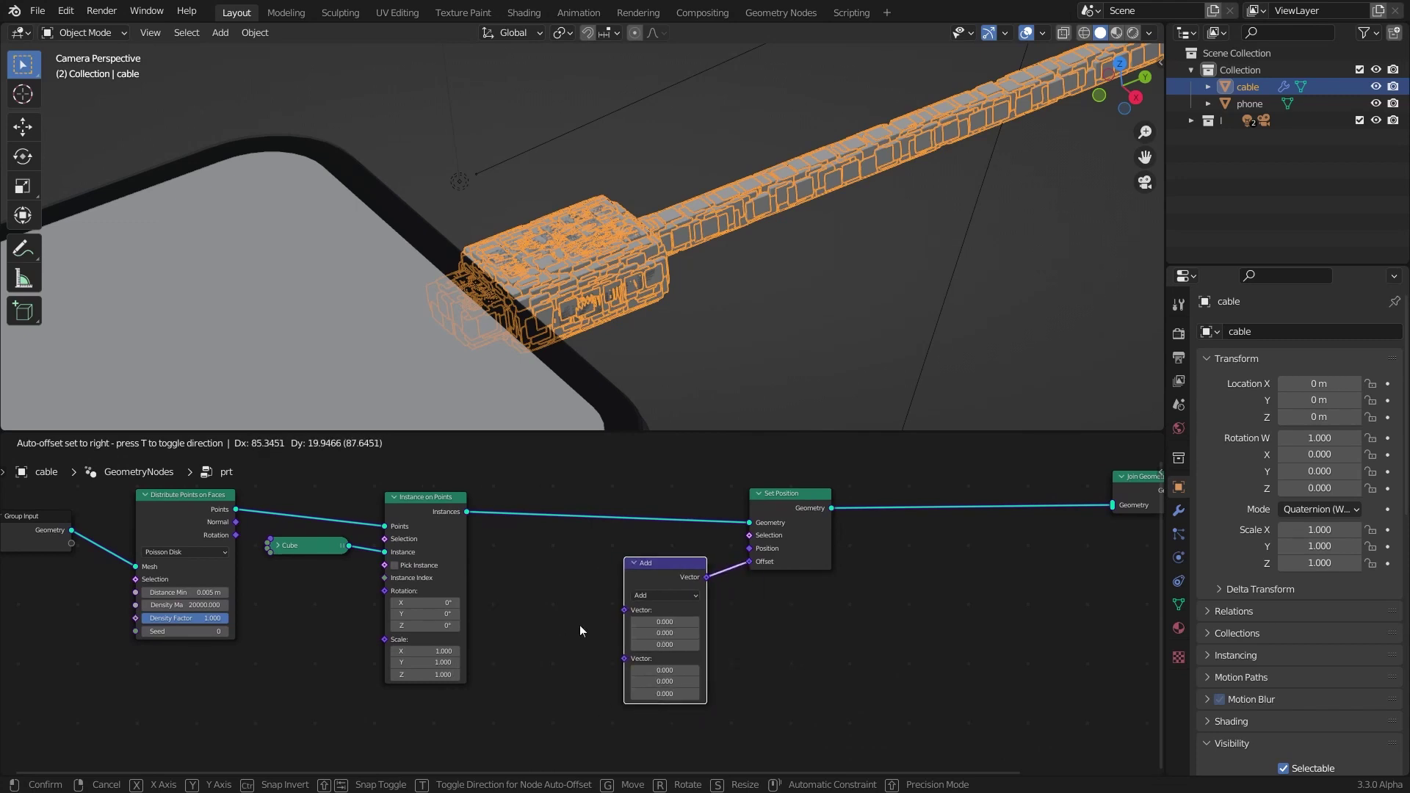
click(584, 629)
click(649, 596)
key(m)
scroll(612, 610, up, 3)
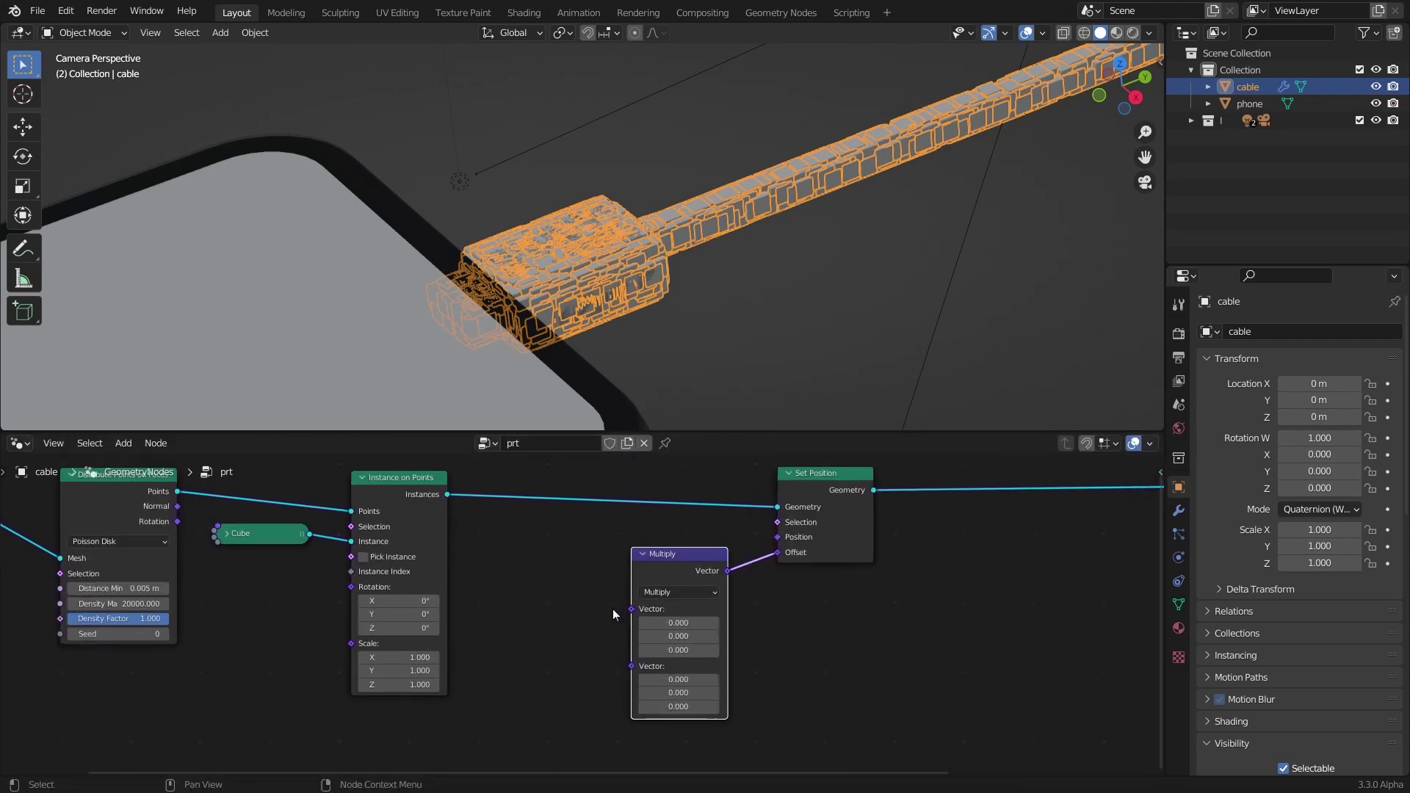
Connect the Normal output of Distribute Points on Faces to the Multiply node's second Vector input
scroll(587, 614, down, 3)
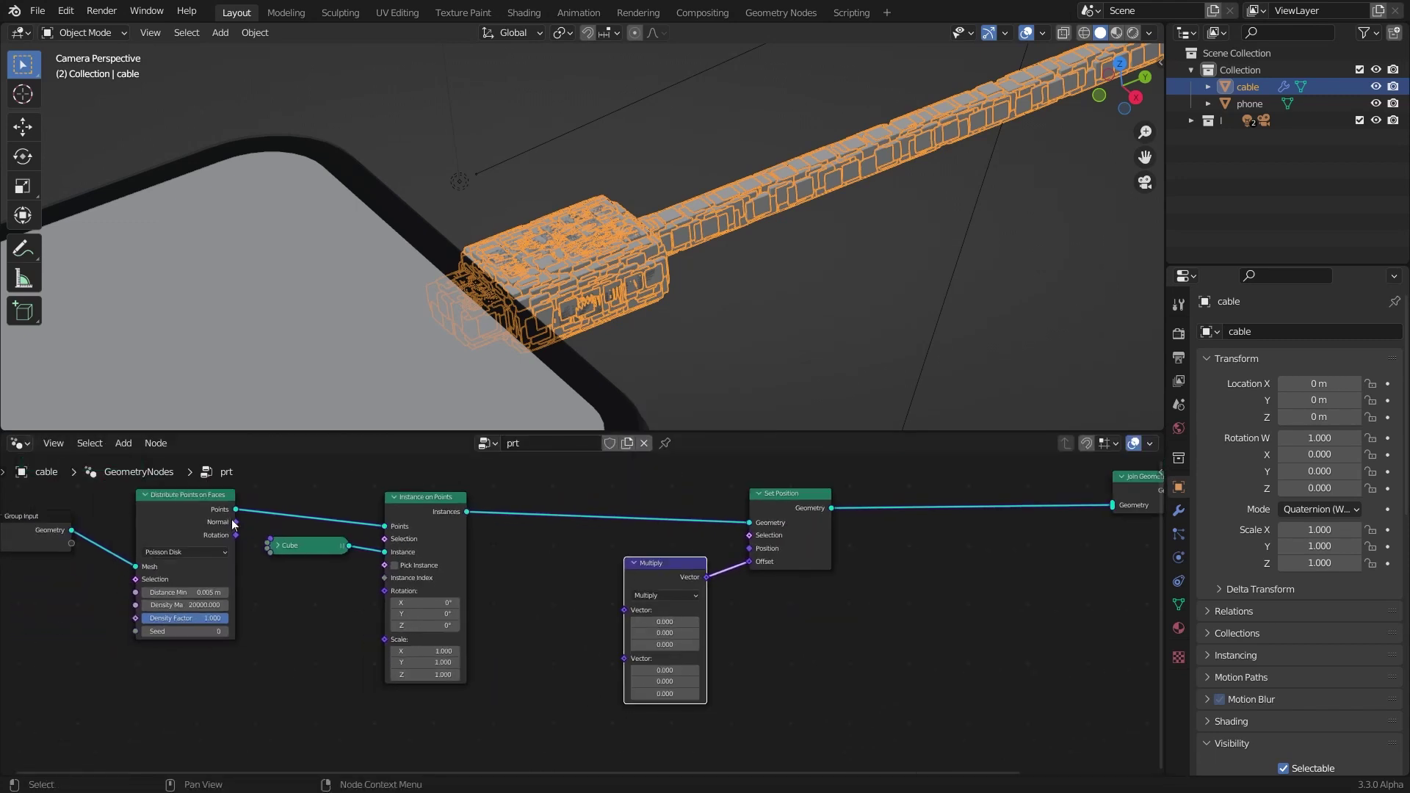
drag(236, 521, 624, 658)
middle_drag(621, 603, 611, 574)
scroll(612, 562, up, 2)
drag(629, 534, 504, 587)
text(map)
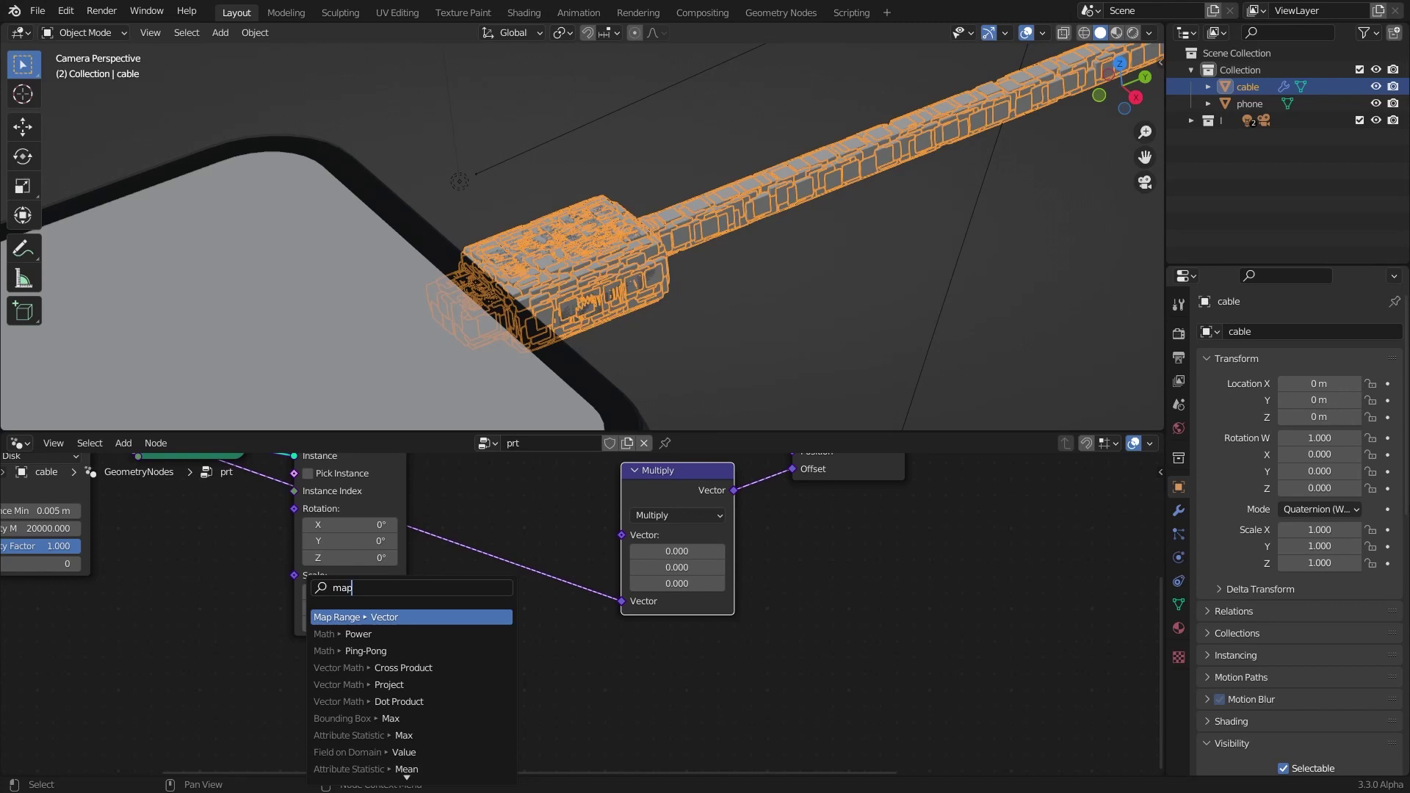
key(Escape)
Add a Map Range node and connect its Result to the Multiply node's first Vector input
middle_drag(437, 580, 568, 547)
scroll(569, 547, down, 4)
key(shift+a)
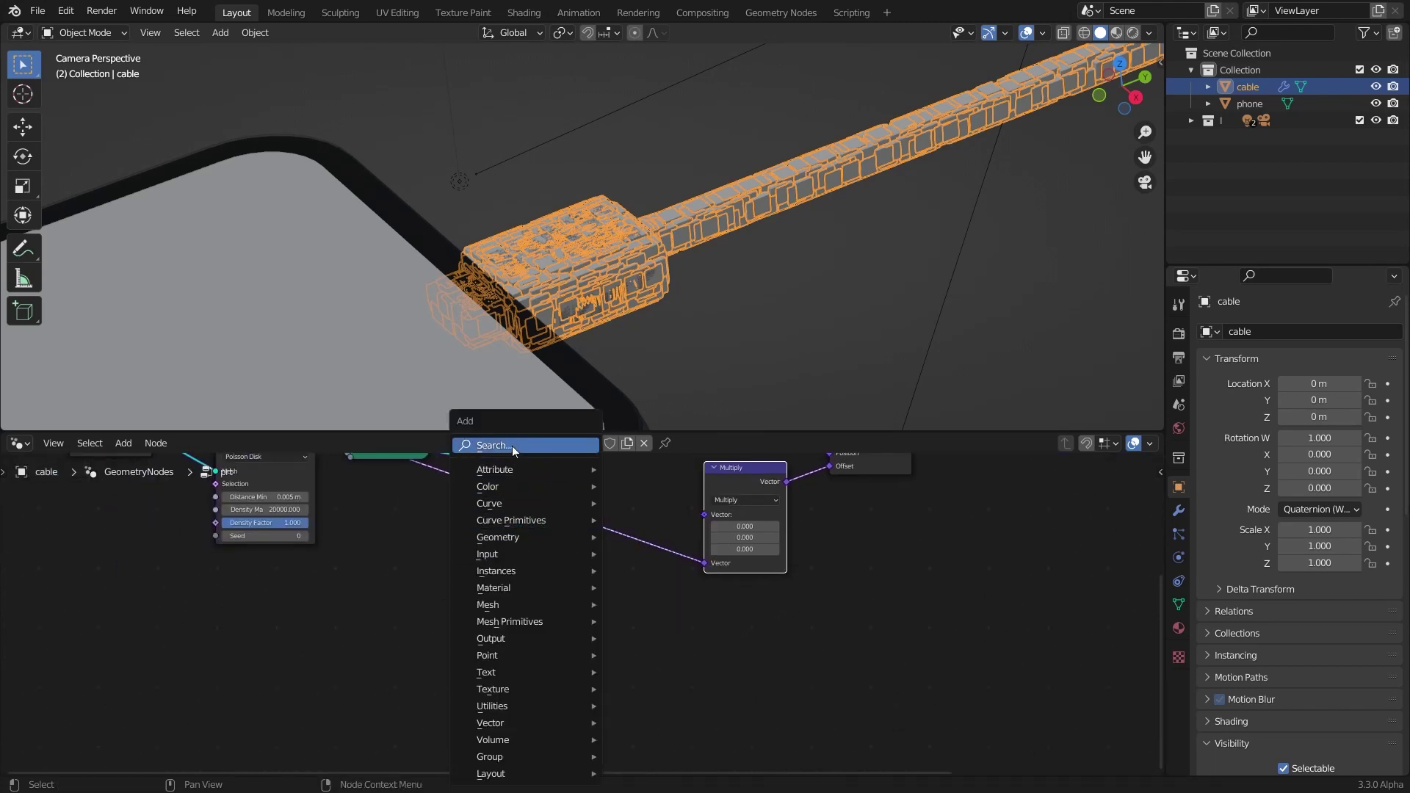
click(513, 446)
text(map)
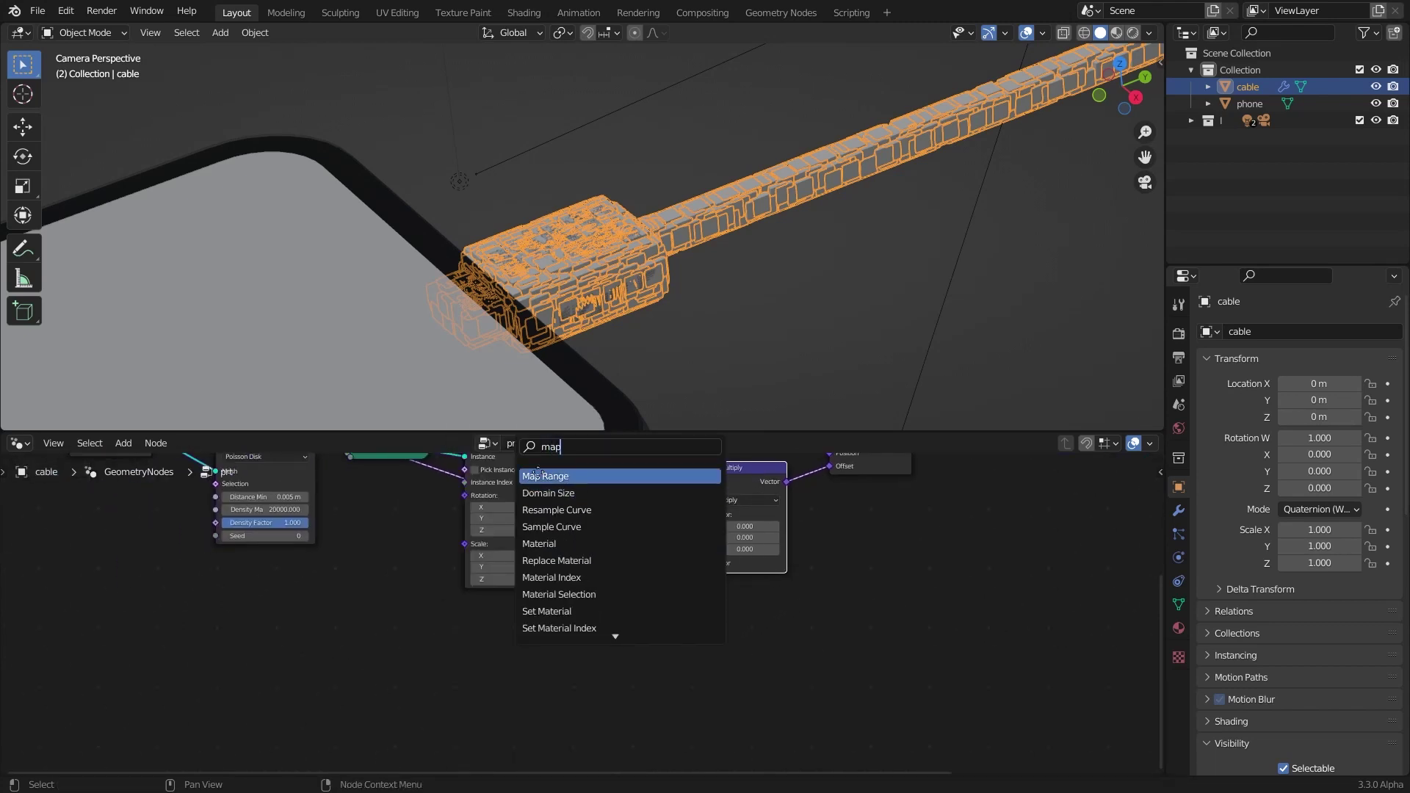
click(545, 476)
click(582, 624)
drag(596, 624, 703, 515)
Move the Map Range node directly below the Multiply node and return the 3D viewport to the camera view
scroll(532, 641, down, 2)
scroll(678, 206, down, 3)
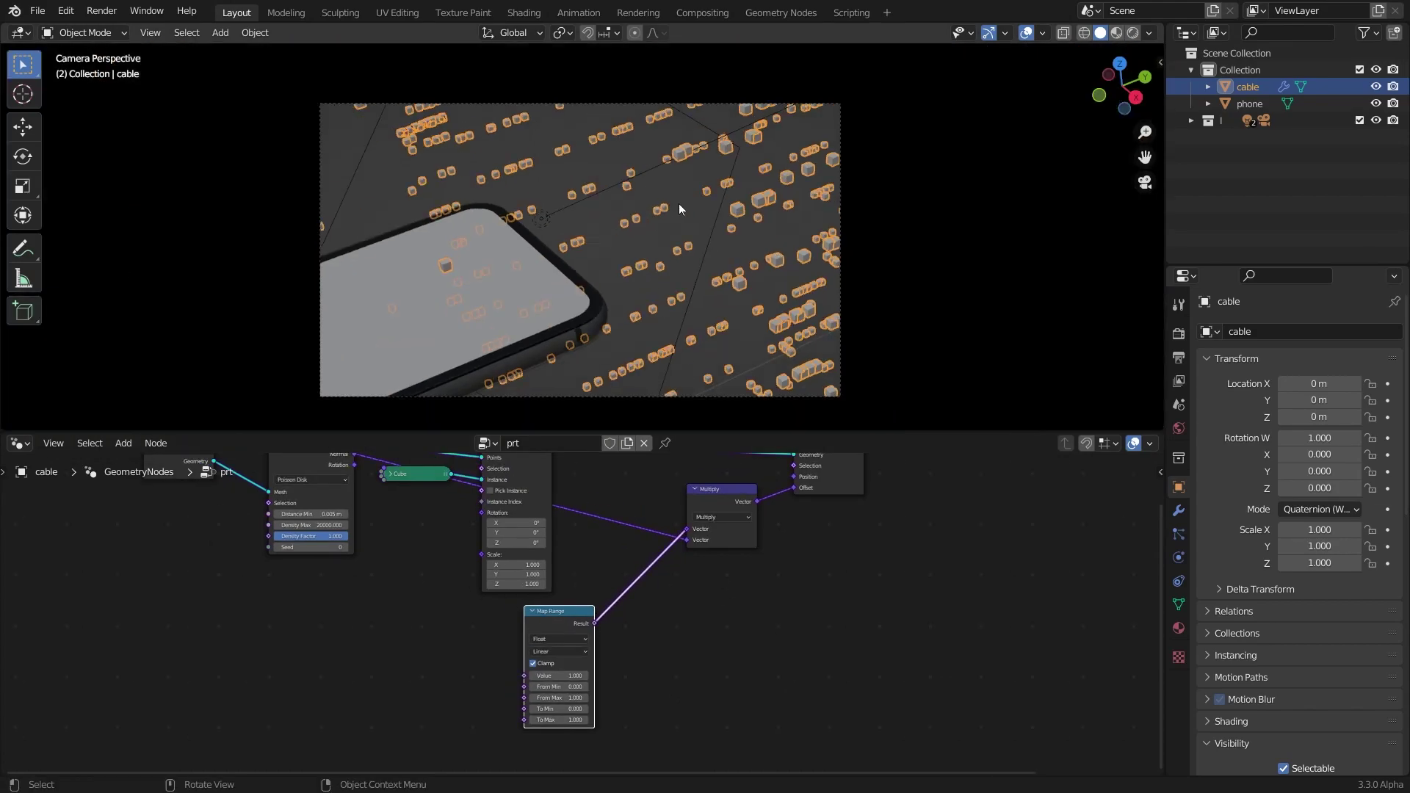
mouse_move(679, 205)
middle_down()
mouse_move(724, 189)
mouse_move(680, 131)
mouse_move(708, 182)
mouse_move(790, 212)
mouse_move(683, 187)
mouse_move(661, 220)
middle_up()
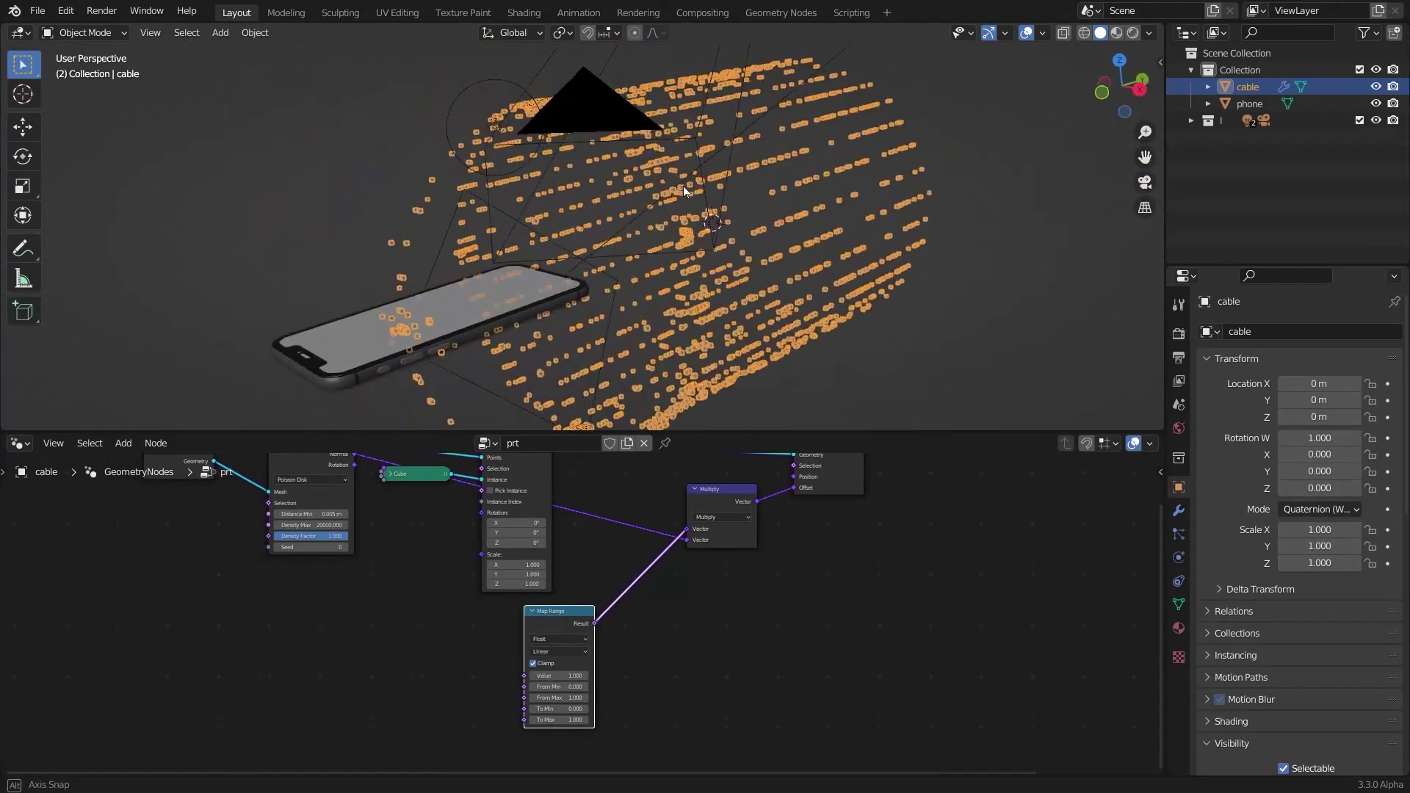
scroll(530, 580, up, 1)
scroll(526, 578, up, 3)
middle_drag(525, 578, 420, 647)
scroll(550, 532, down, 3)
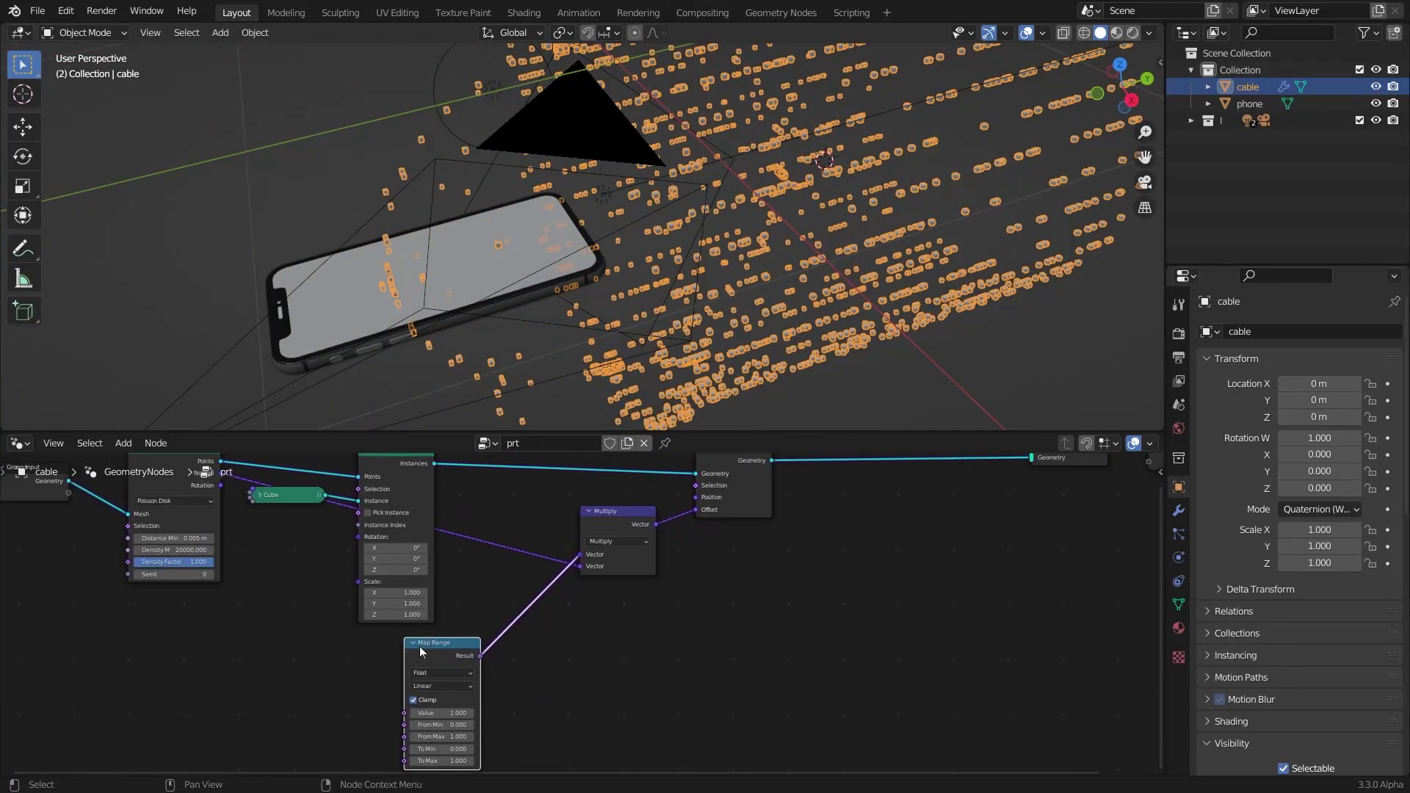
drag(457, 651, 636, 630)
scroll(674, 233, down, 4)
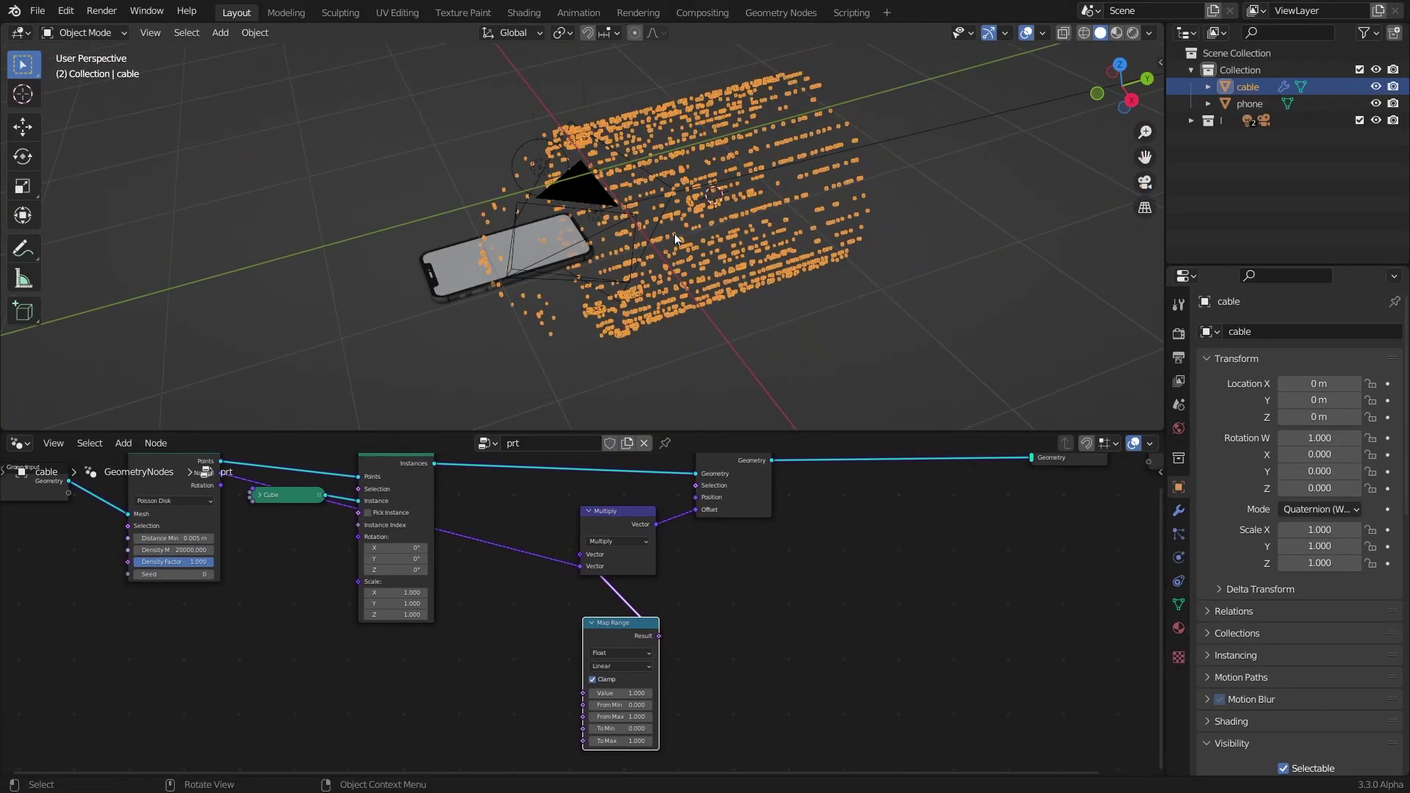
key(KP_0)
Add a Geometry Proximity node before Map Range and connect its Distance output to Map Range's Value
middle_drag(506, 668, 633, 596)
key(shift+a)
click(567, 443)
text(g)
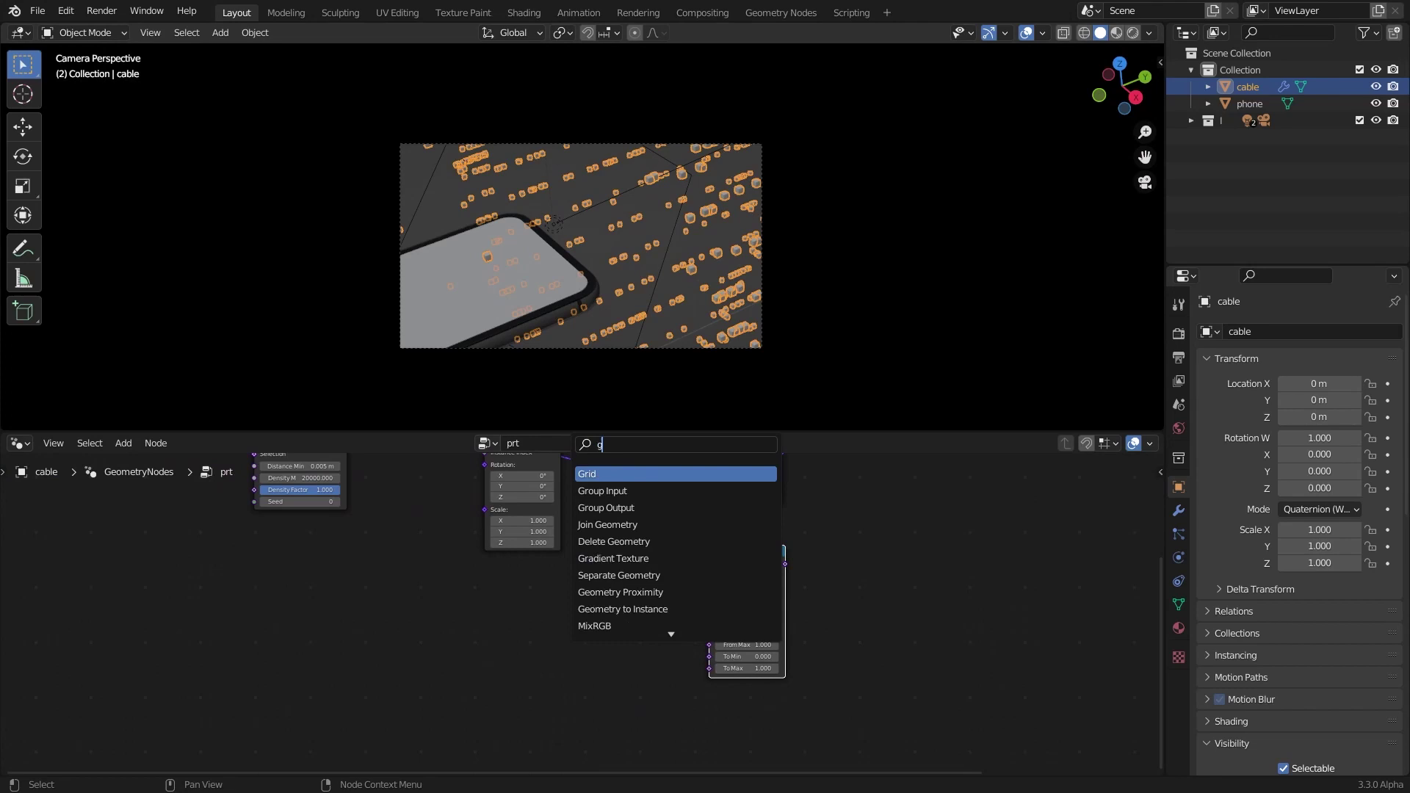
text(eom)
key(Down)
key(Down)
key(Down)
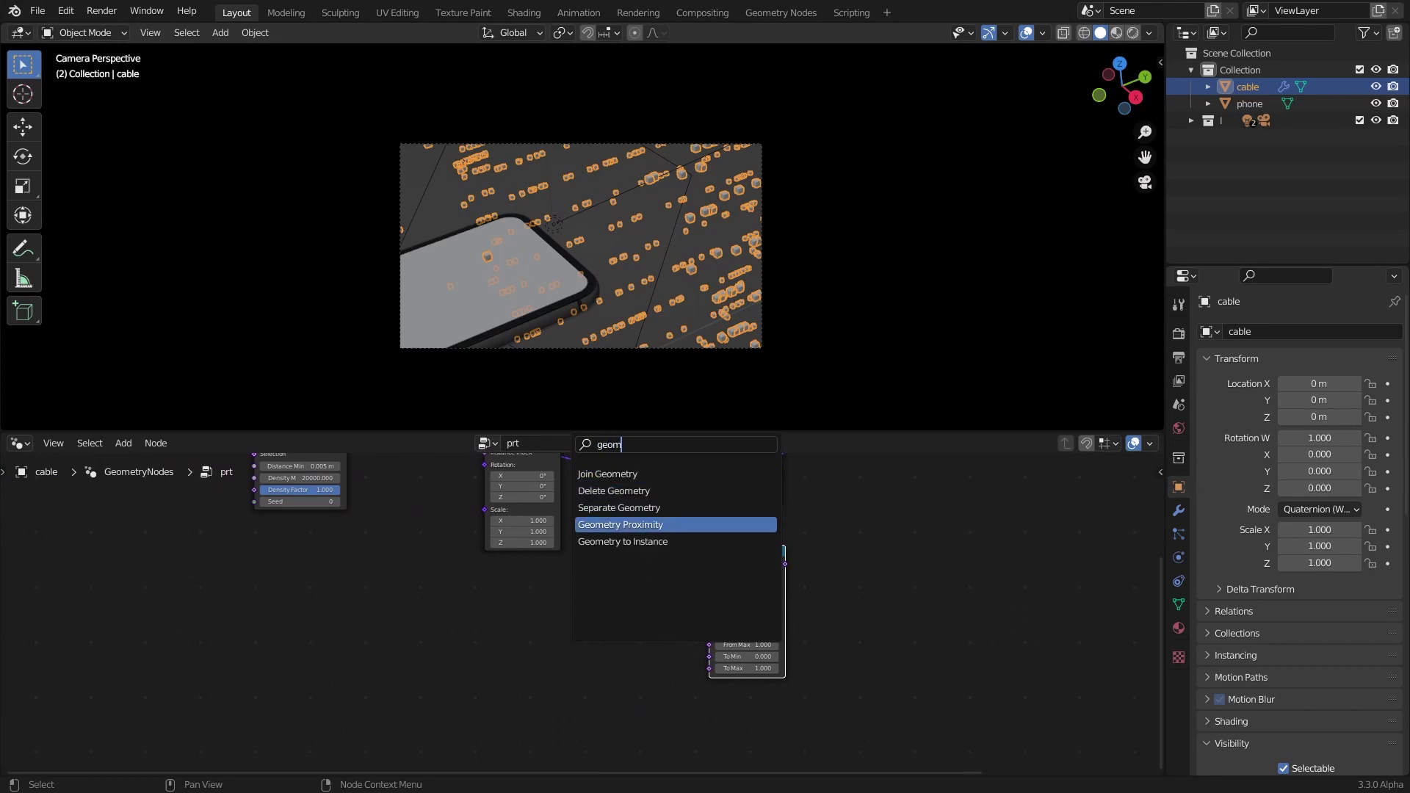
key(Return)
click(550, 610)
scroll(550, 610, up, 2)
drag(570, 605, 755, 623)
scroll(582, 611, down, 1)
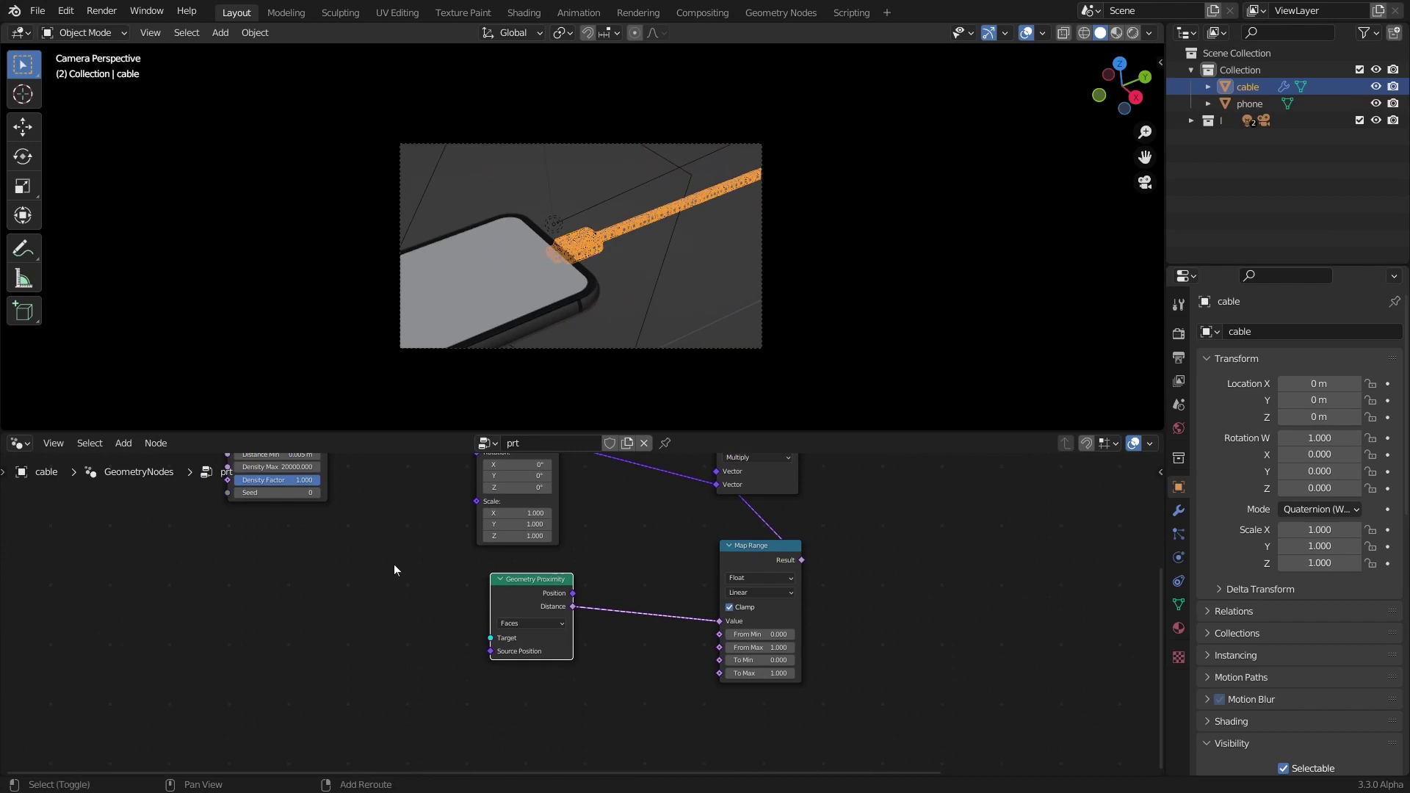
Add an Object Info node before Geometry Proximity and set its transform space to Relative
key(shift+a)
click(349, 447)
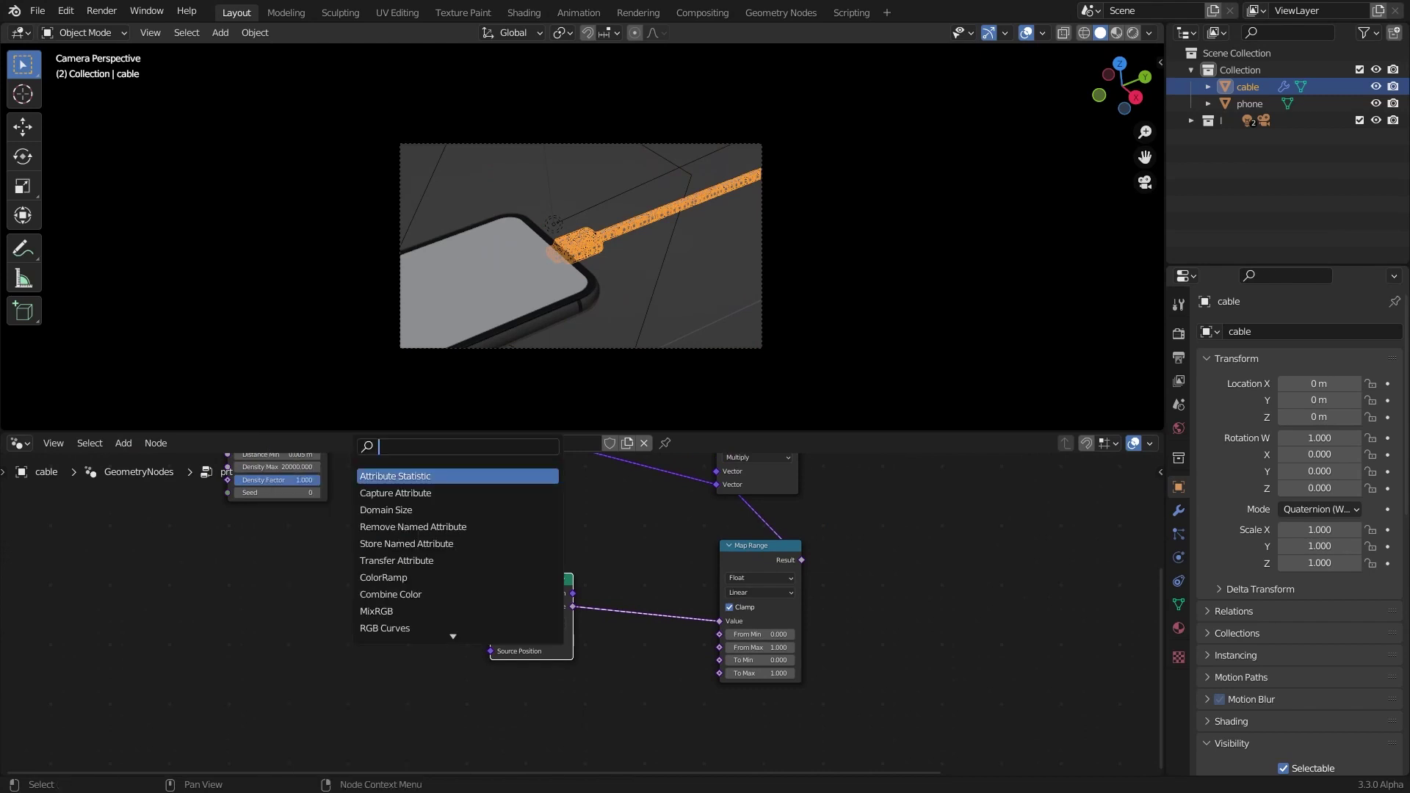
text(obj)
click(396, 477)
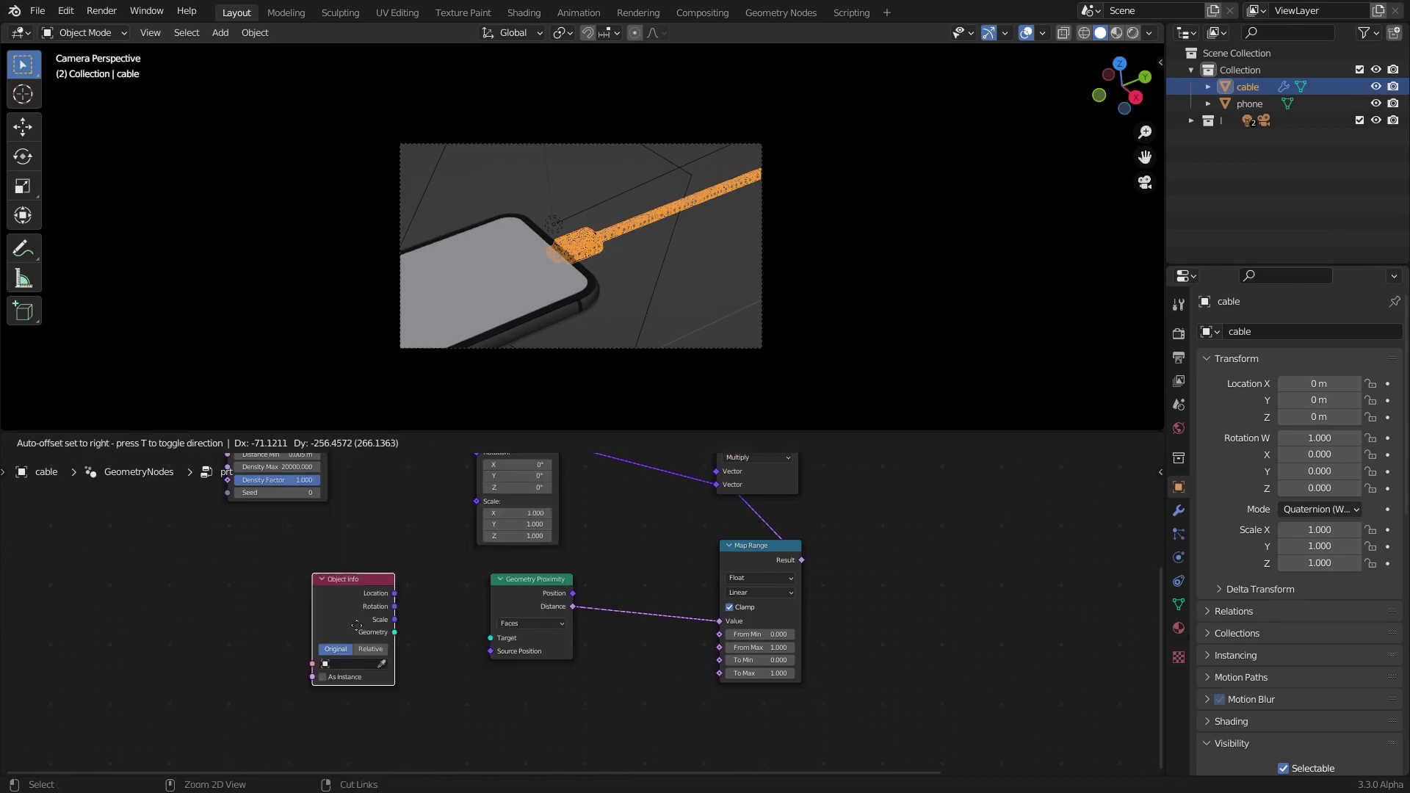
click(378, 619)
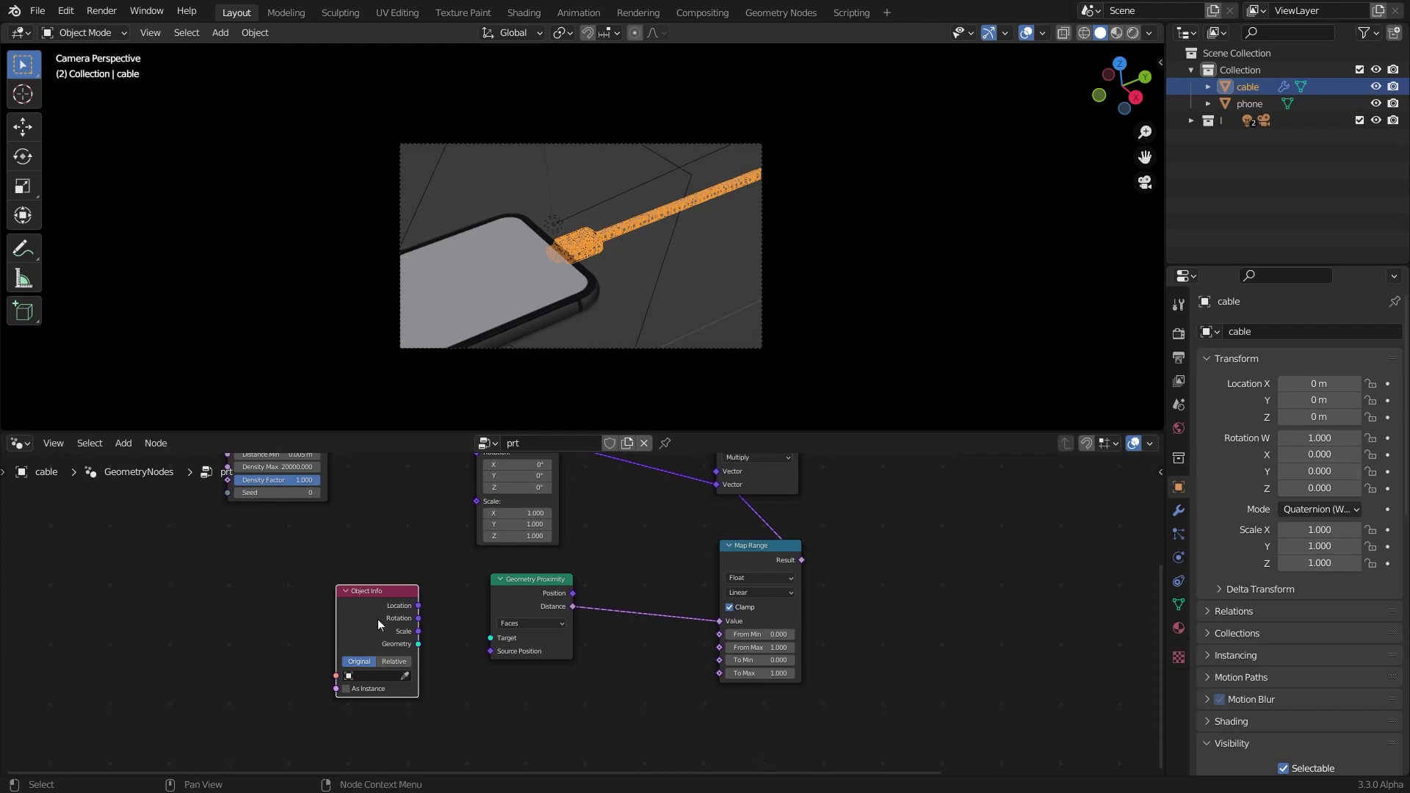
click(393, 661)
middle_drag(637, 241, 624, 236)
scroll(422, 217, up, 3)
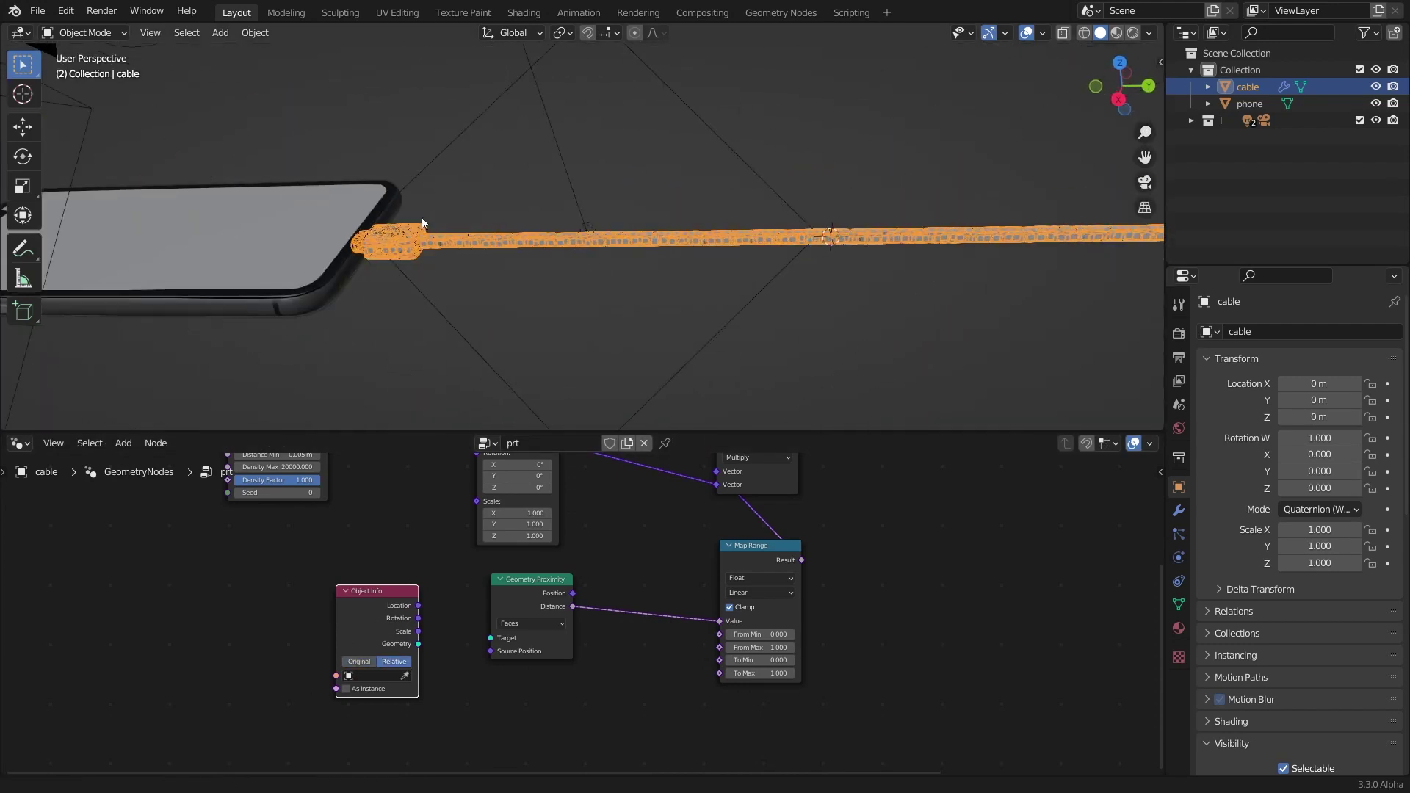
middle_drag(421, 217, 580, 254)
scroll(580, 254, up, 1)
key(Tab)
key(alt+z)
shift+middle_drag(788, 237, 523, 253)
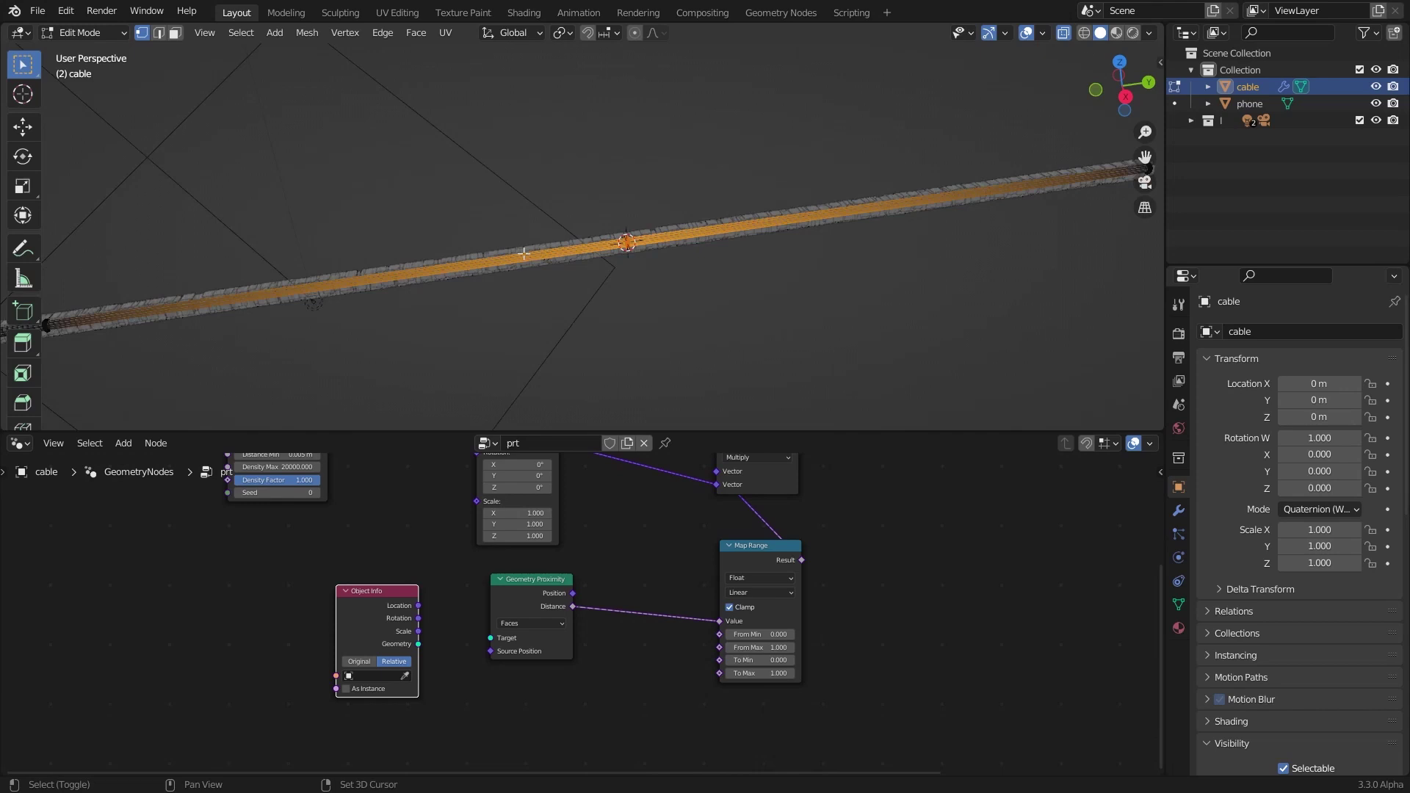
scroll(524, 253, up, 2)
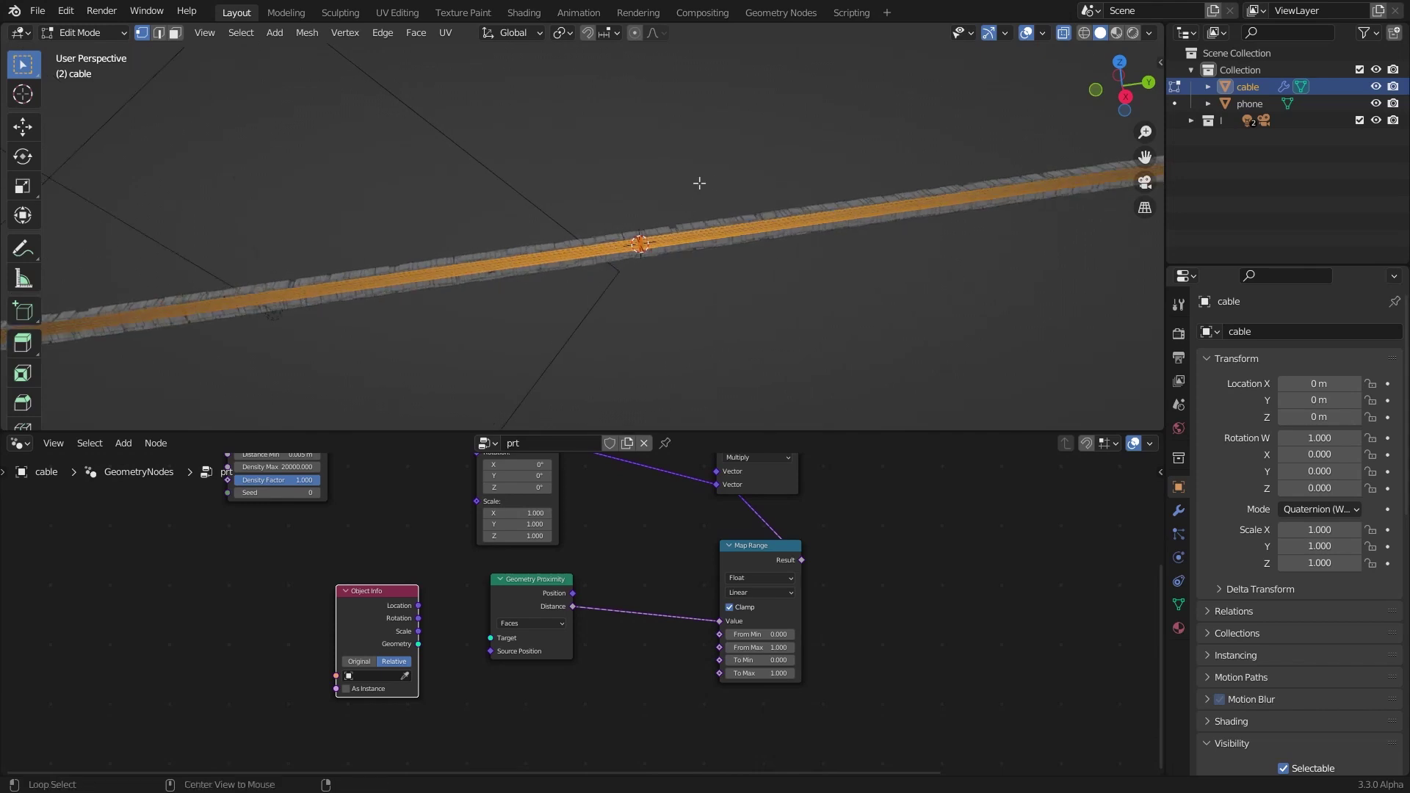
key(alt+a)
key(a)
key(shift+s)
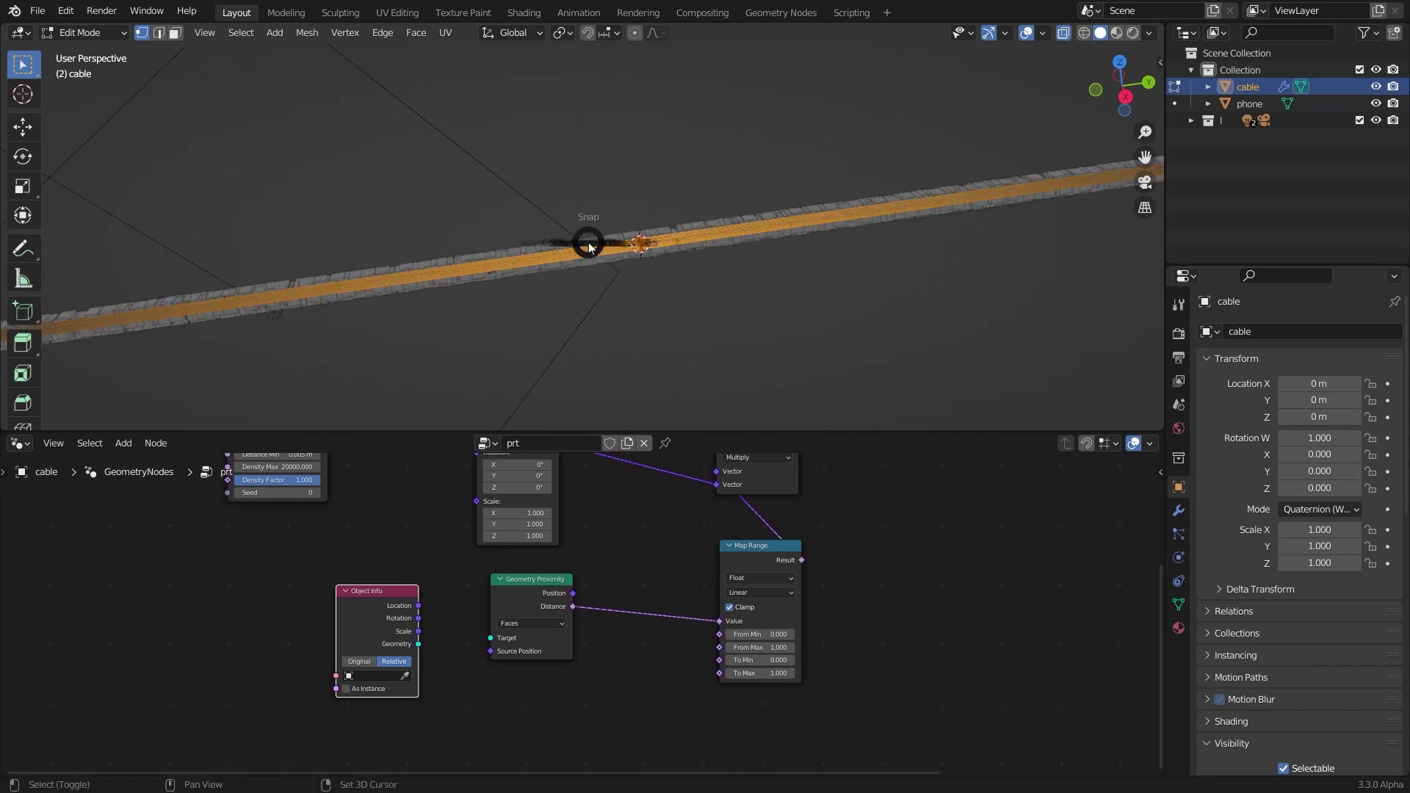
key(Escape)
key(Tab)
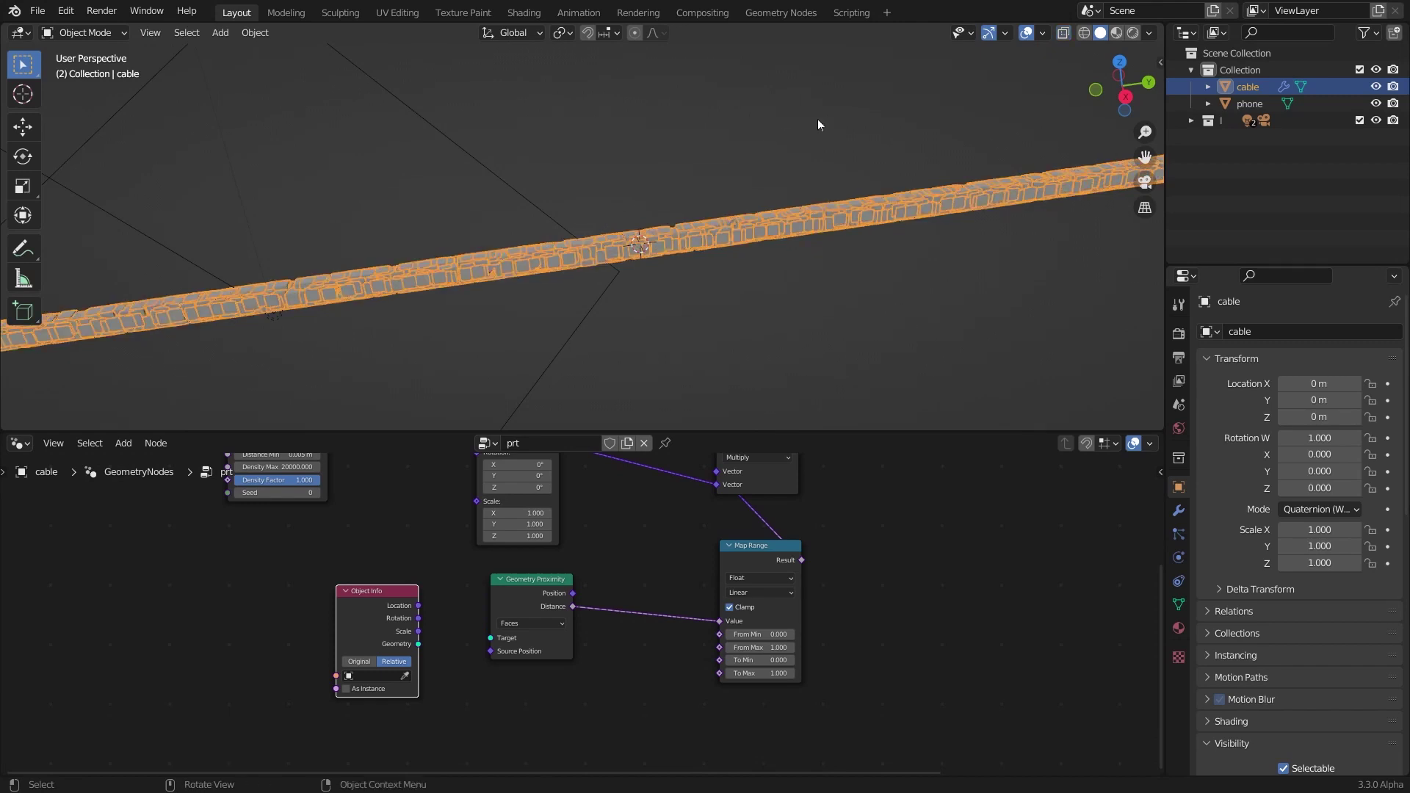
Add a cylinder mesh at the 3D cursor on the cable and rotate it 90° about the X axis
key(shift+a)
mouse_move(570, 178)
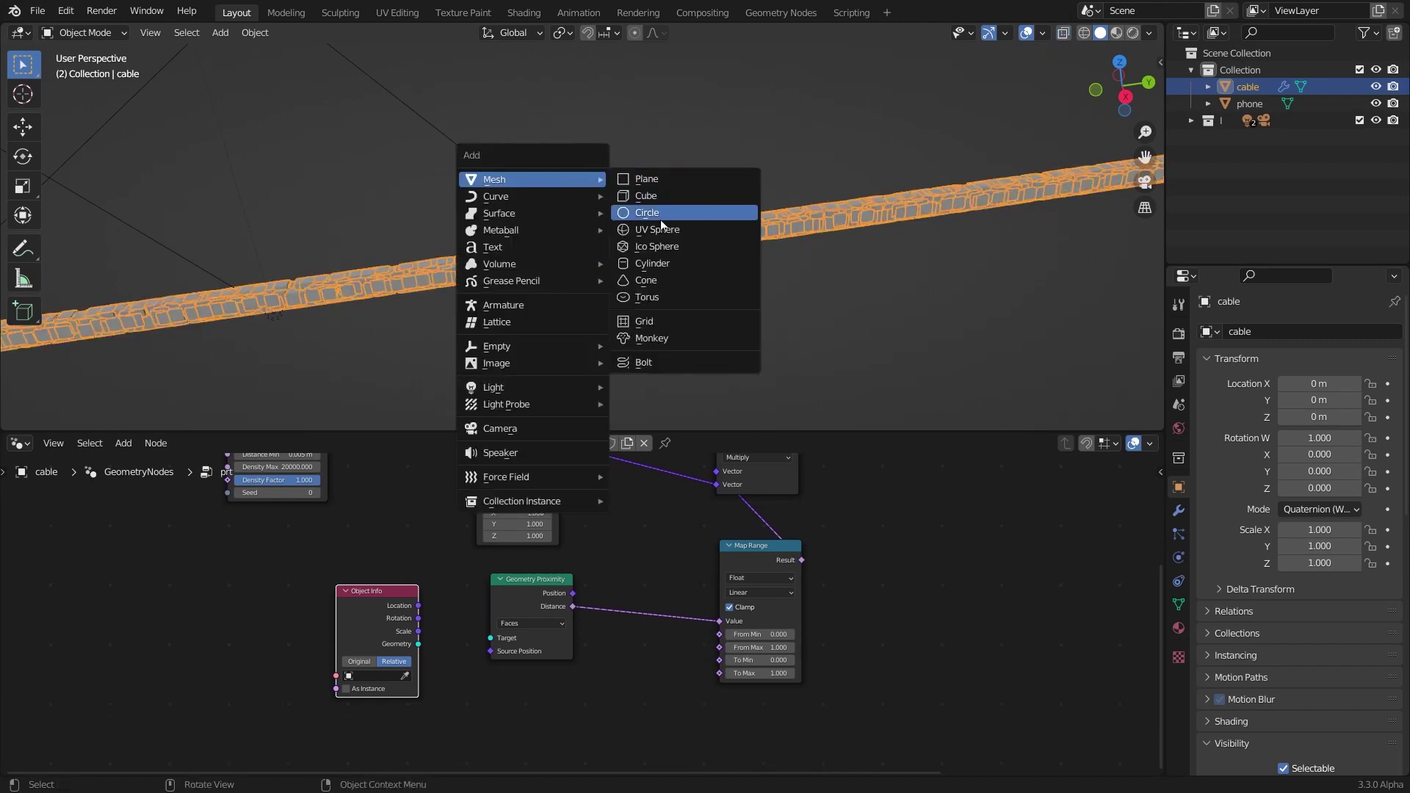
click(653, 262)
scroll(565, 223, down, 8)
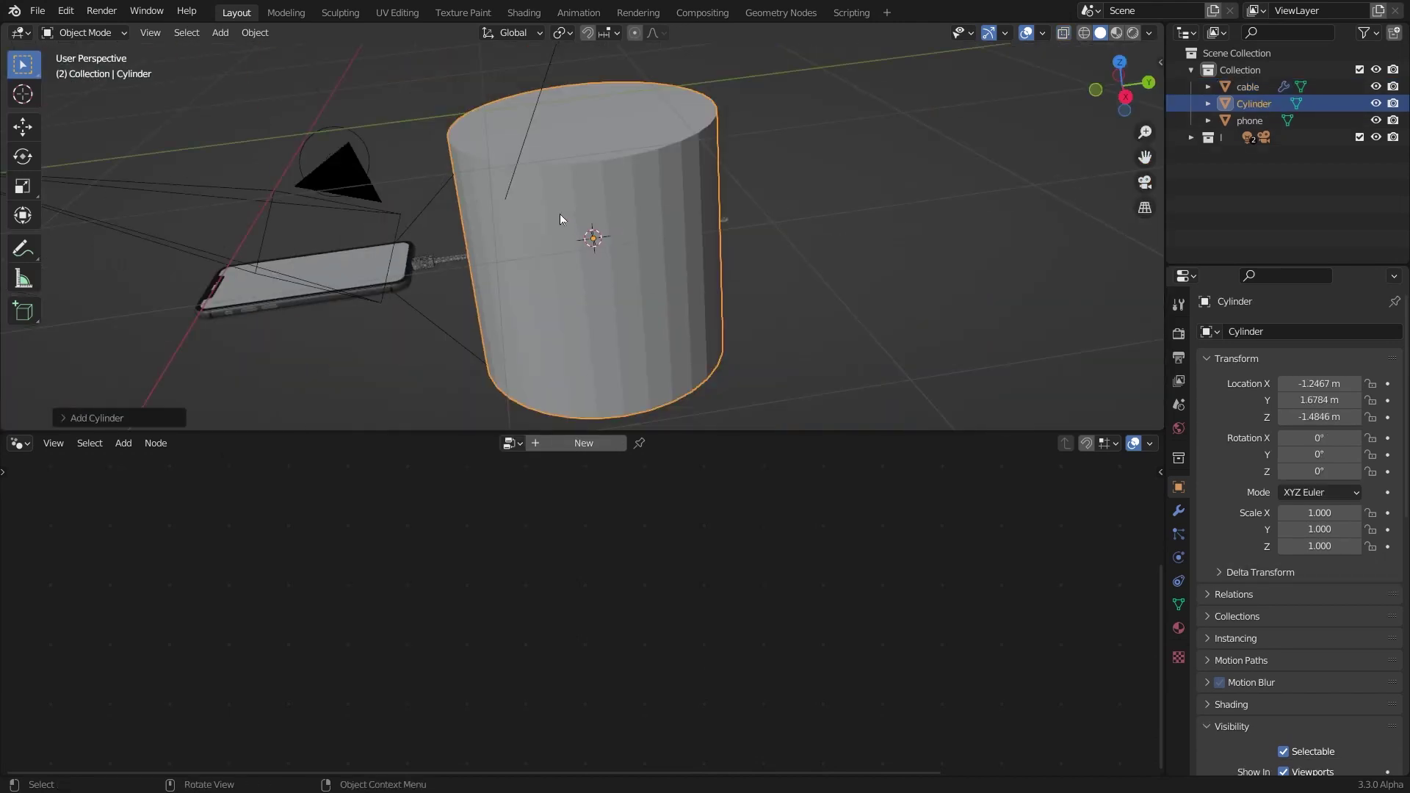
middle_drag(560, 213, 522, 198)
text(r)
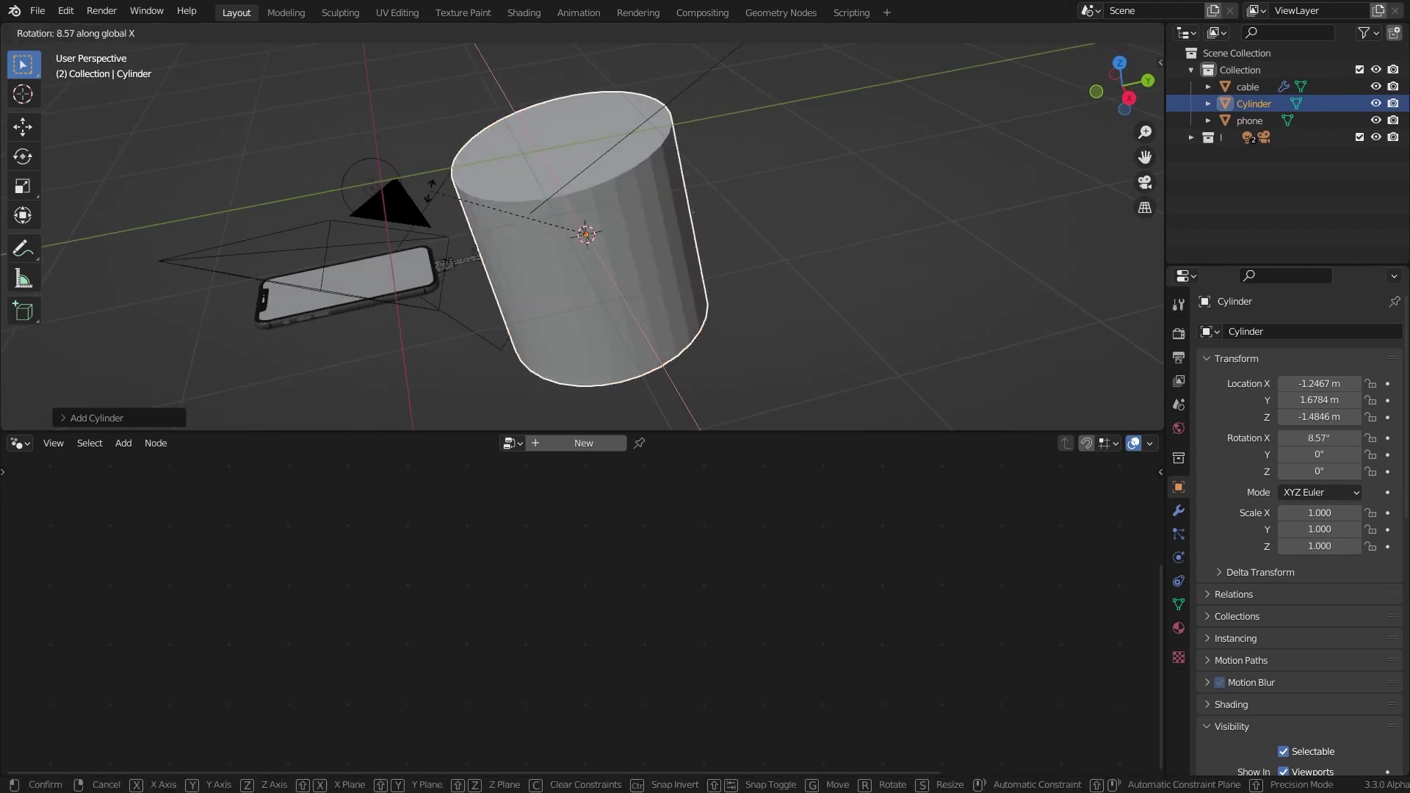
text(x90)
key(Return)
Scale the cylinder down to about 0.152 overall, then thin it on all axes except global Y to about 0.025
scroll(432, 180, up, 4)
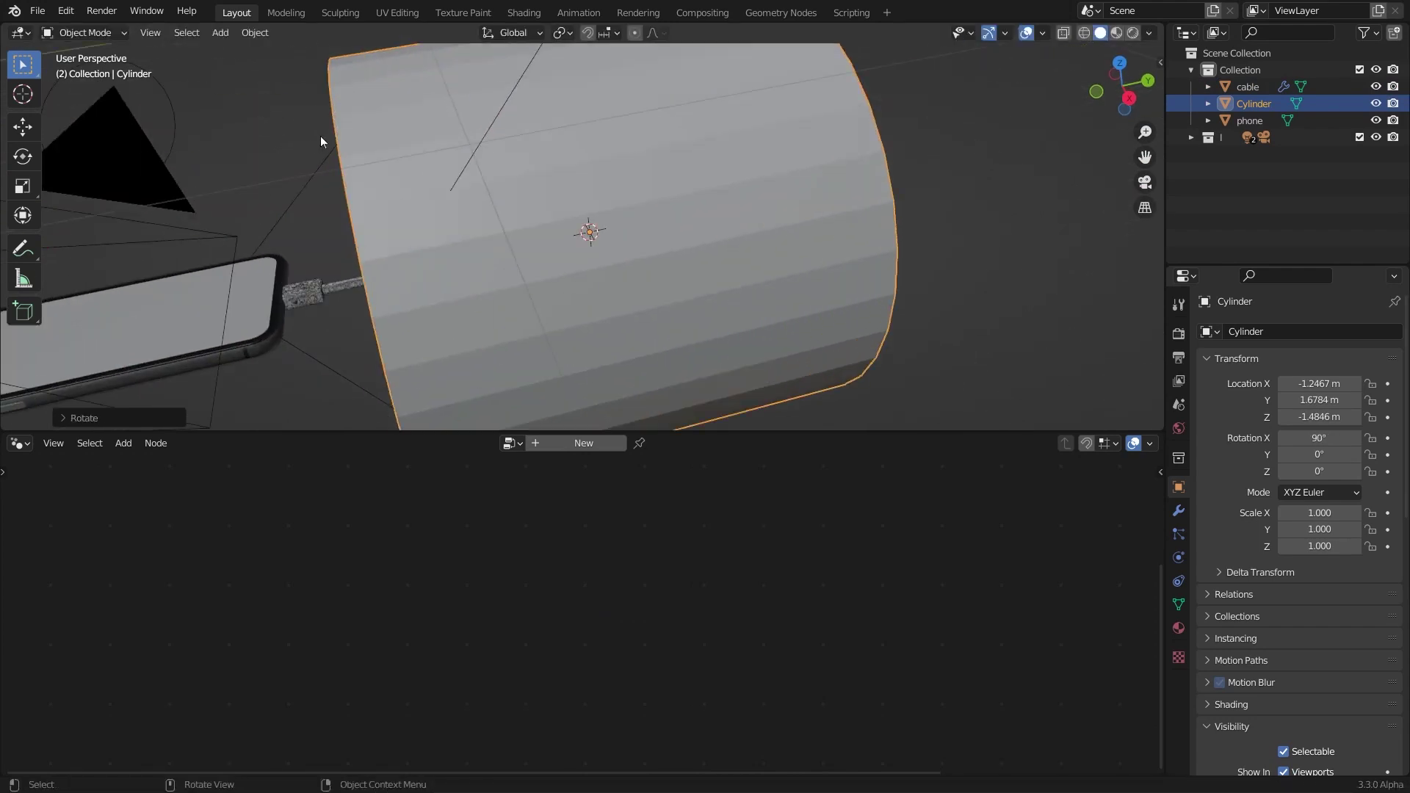
key(s)
click(527, 240)
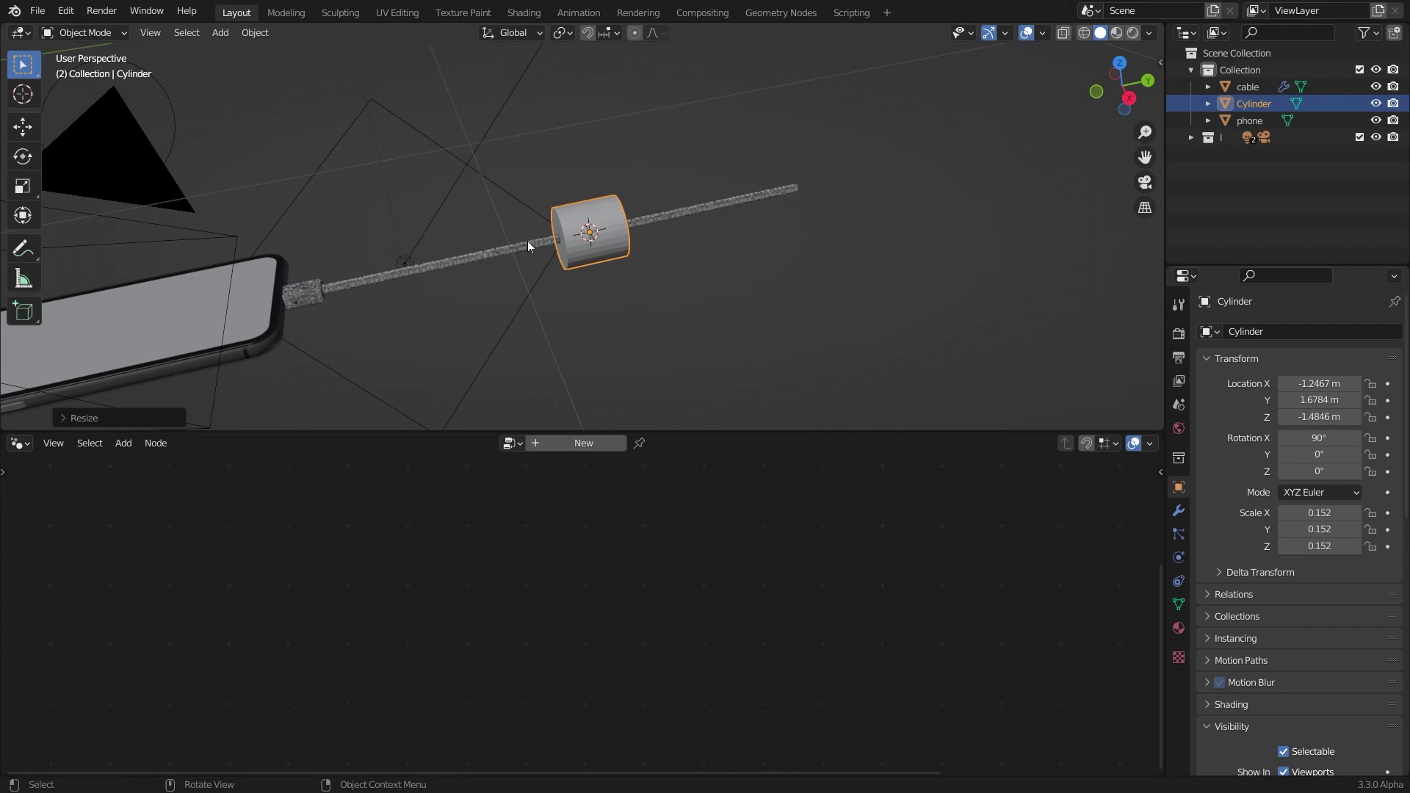
scroll(377, 205, up, 5)
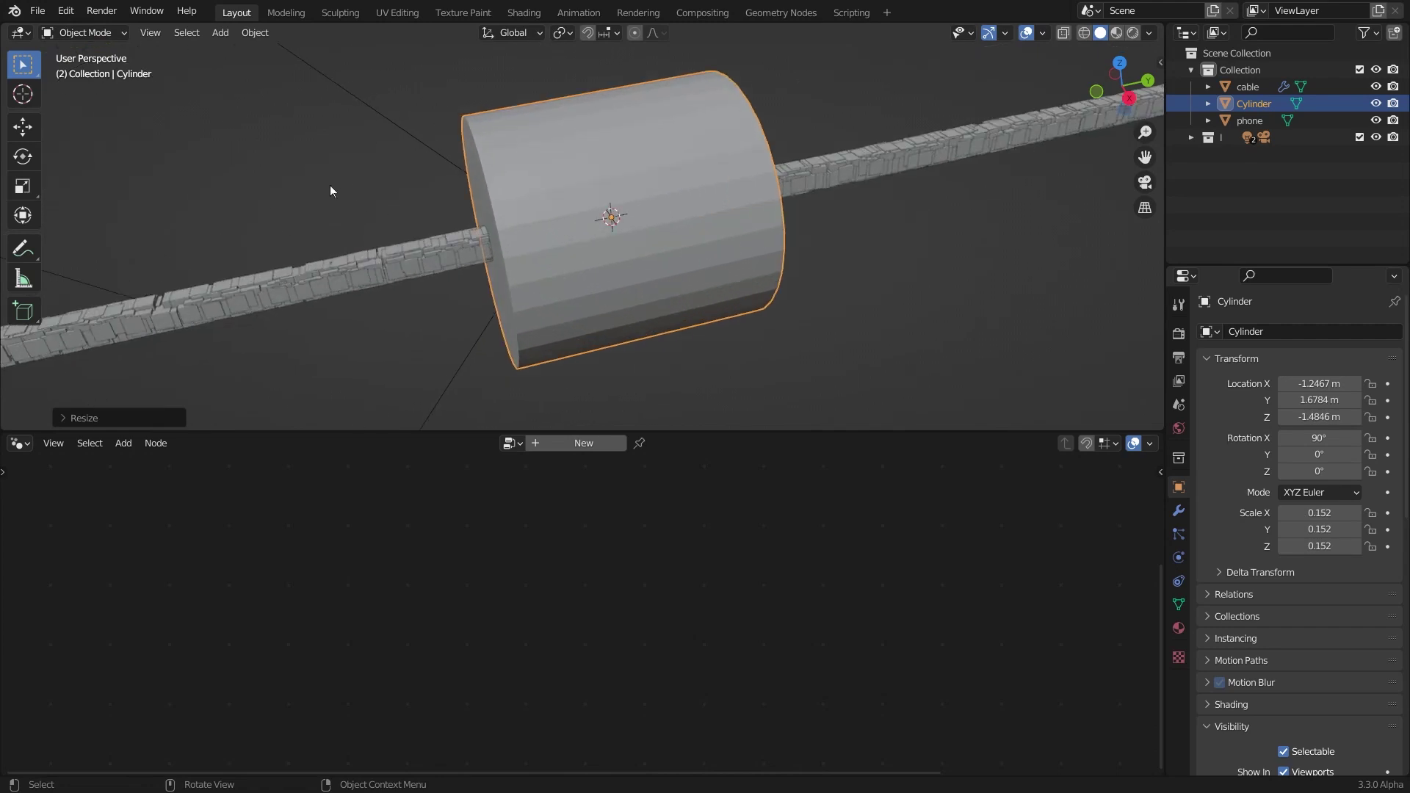
key(s)
key(shift+y)
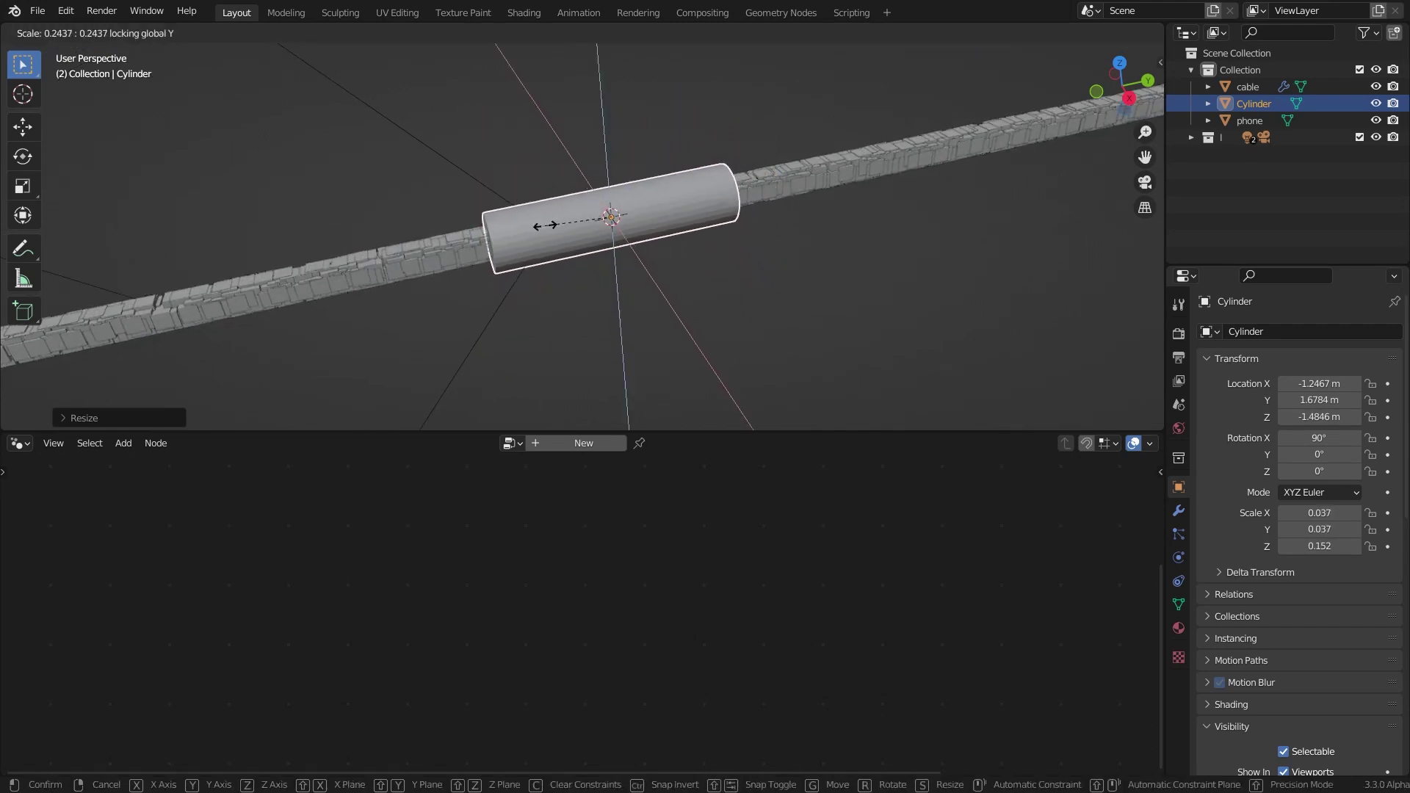
click(588, 220)
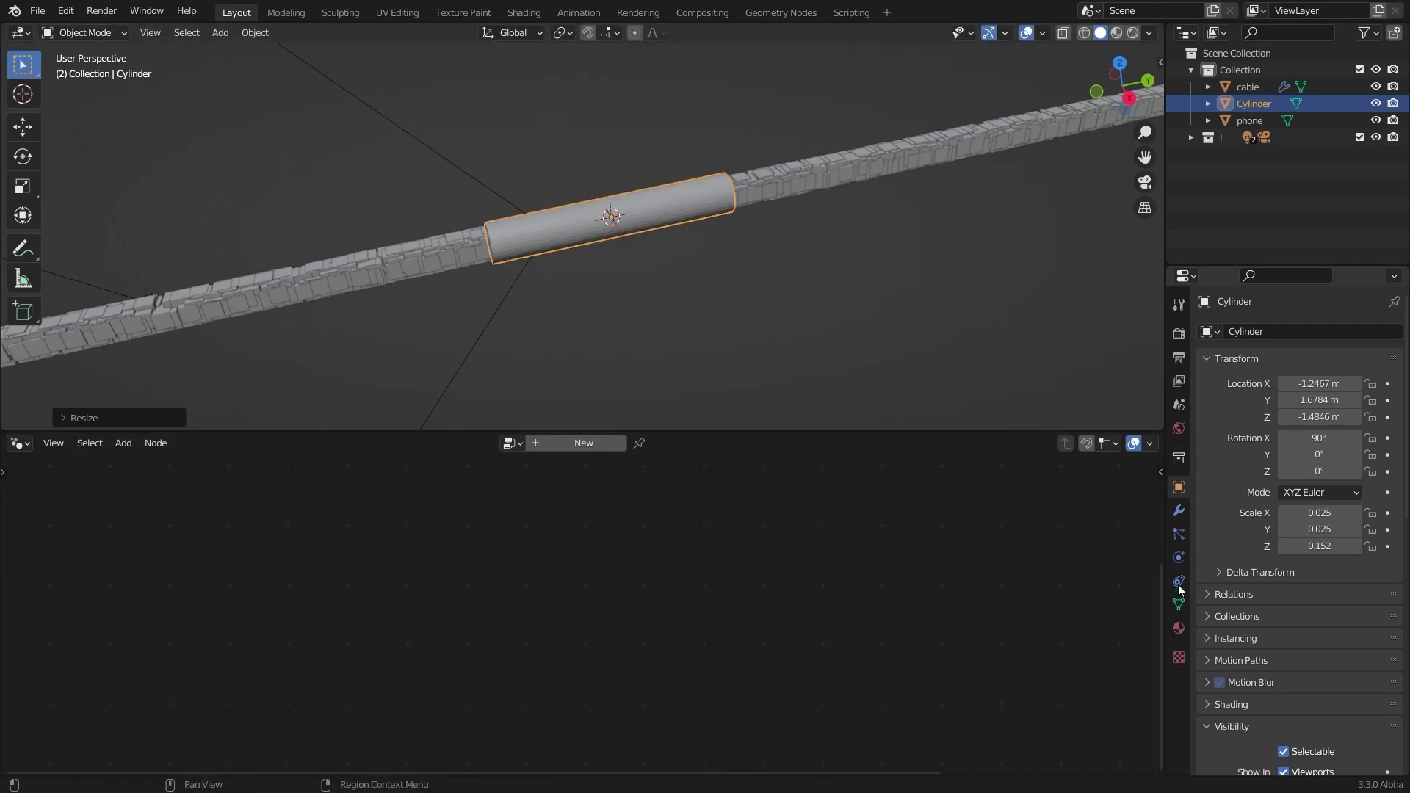
Set the cylinder's viewport display type to Bounds
scroll(1247, 514, down, 10)
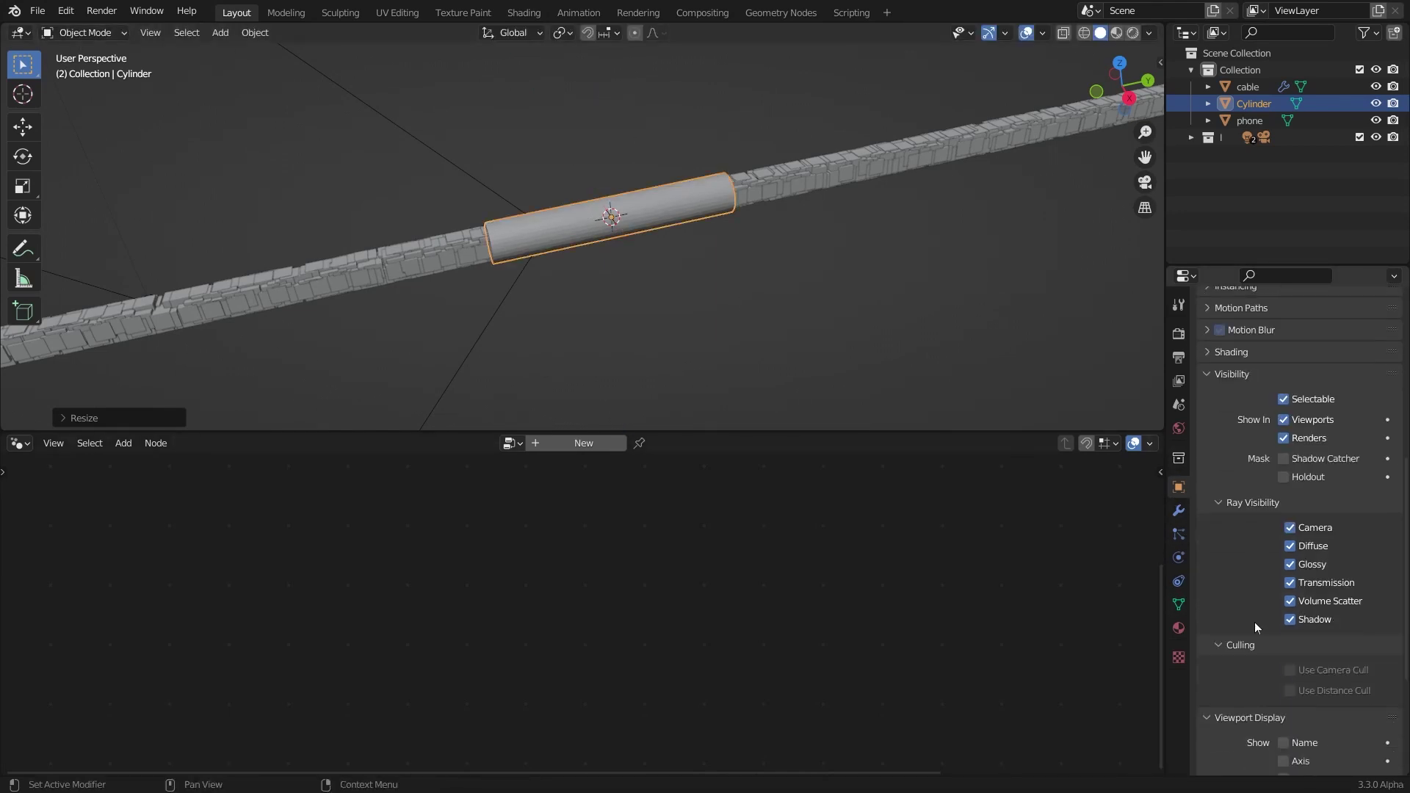
scroll(1254, 623, down, 6)
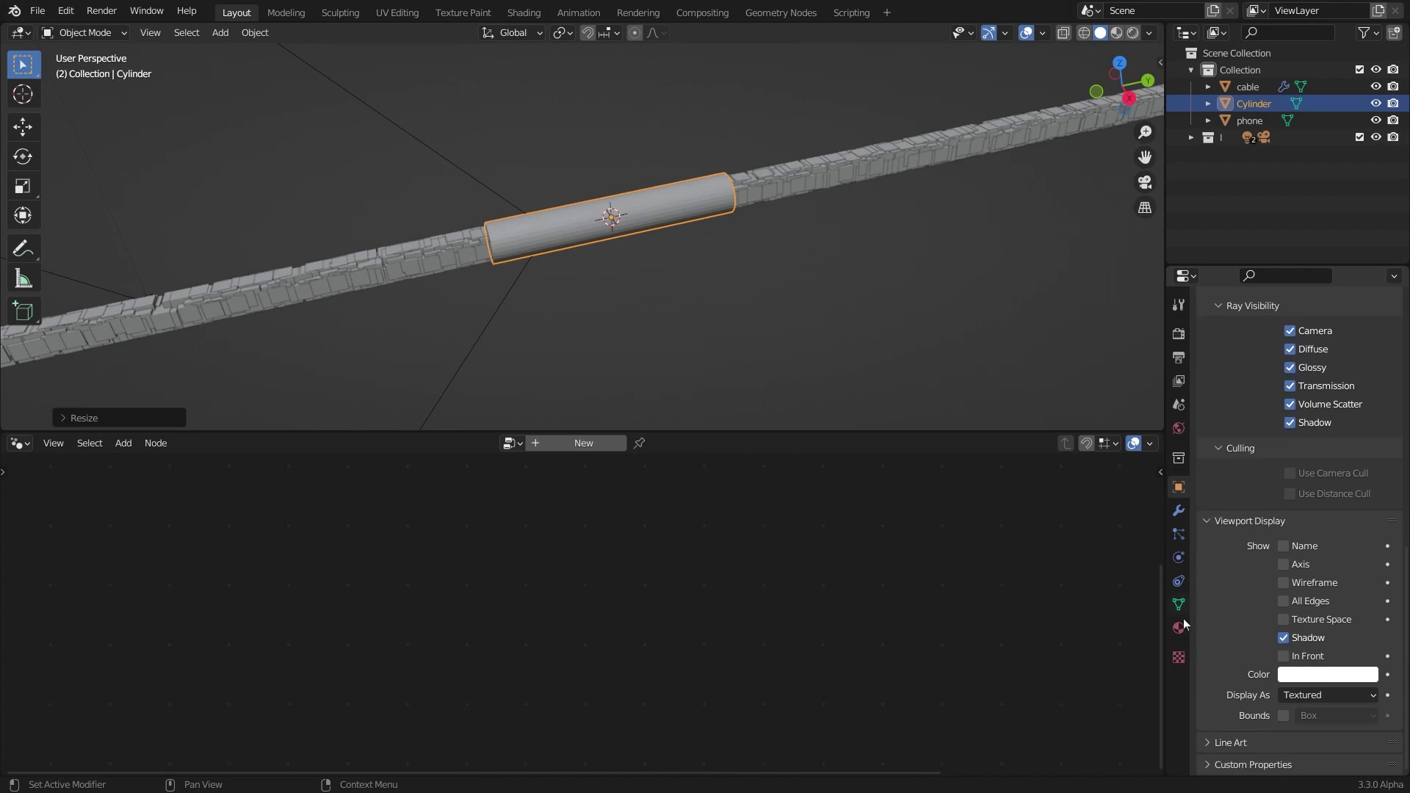
click(1297, 688)
click(1322, 671)
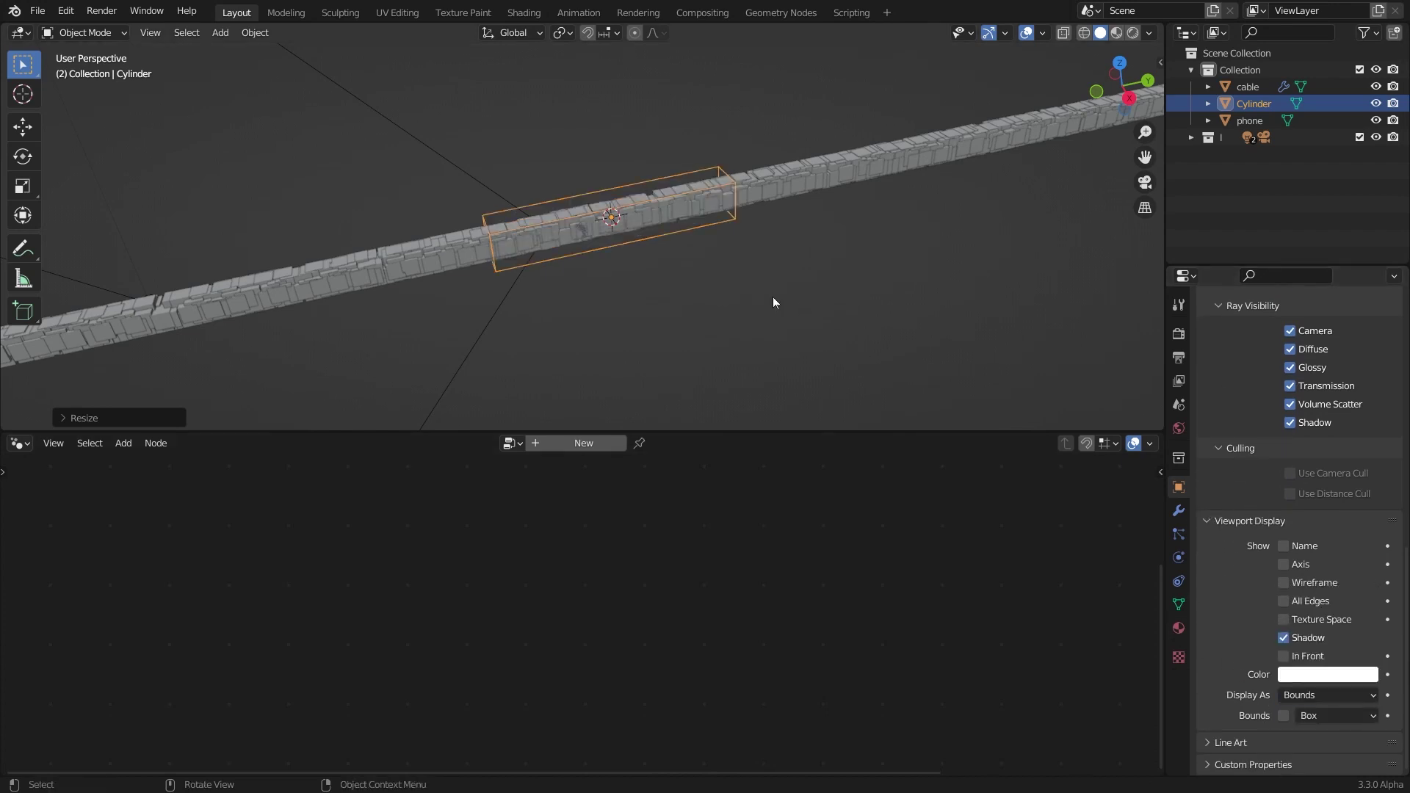
Apply the cylinder's object transform, then look through the camera with viewport overlays hidden
key(ctrl+a)
click(600, 232)
key(KP_0)
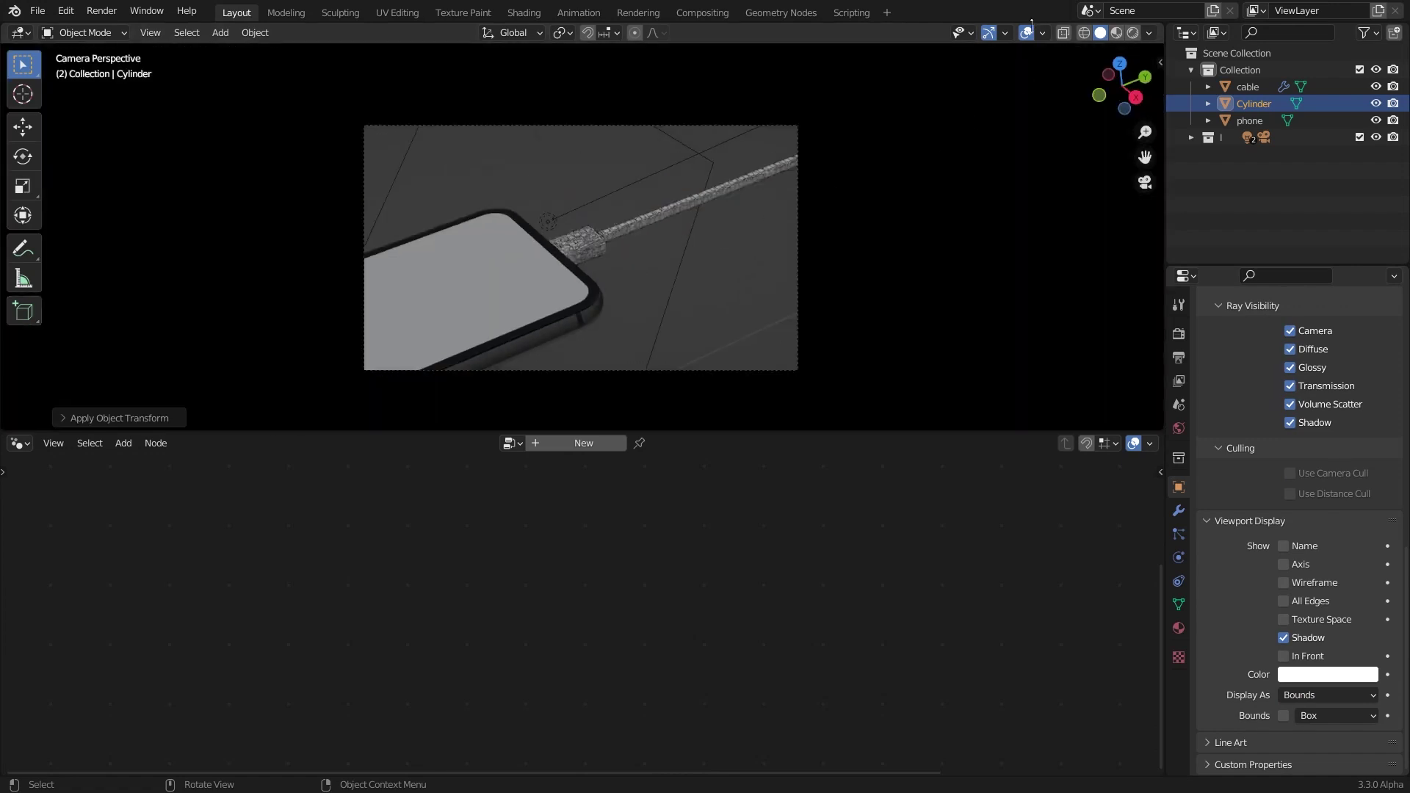
click(1026, 33)
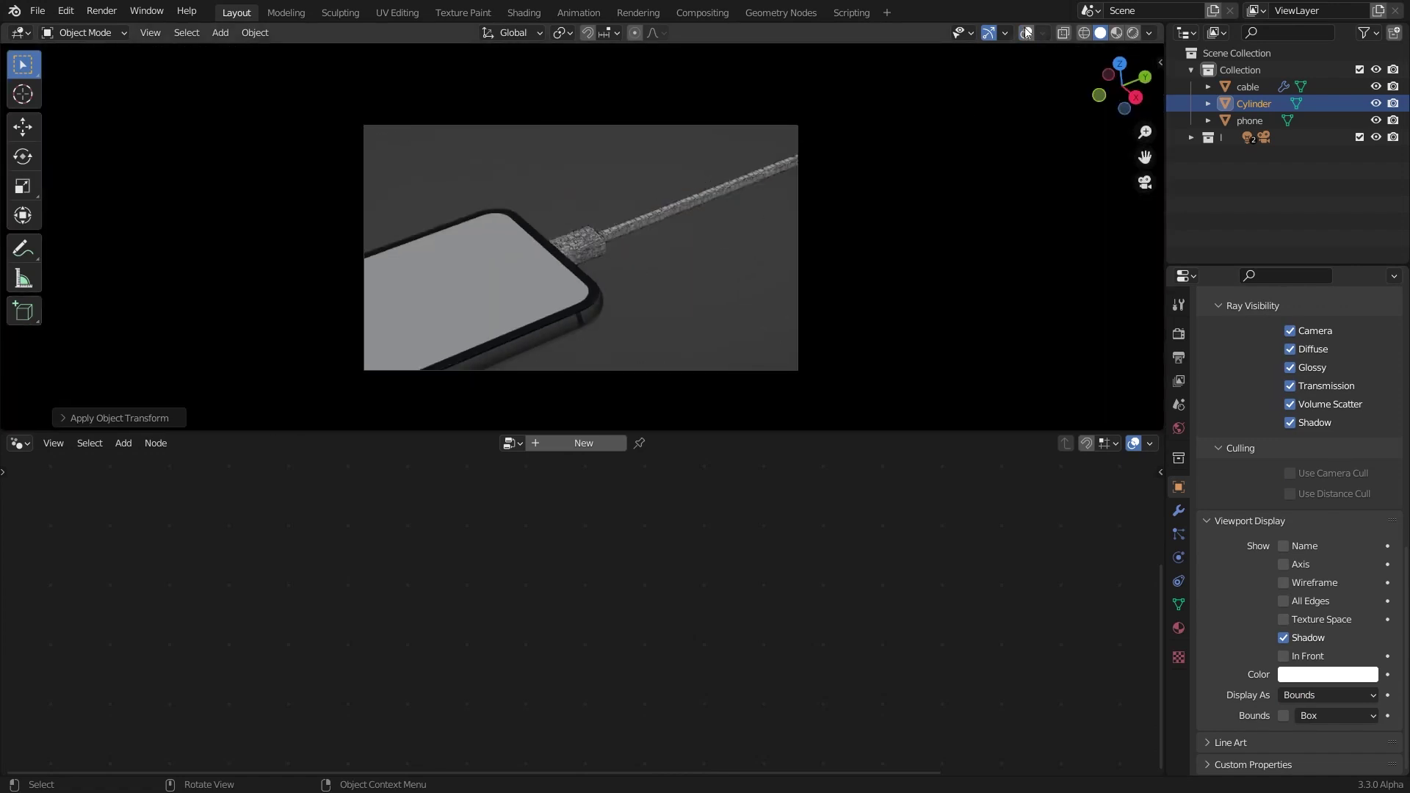
Show the viewport overlays again and select the cable so its geometry node tree can be edited
click(1026, 32)
scroll(633, 215, up, 3)
click(633, 216)
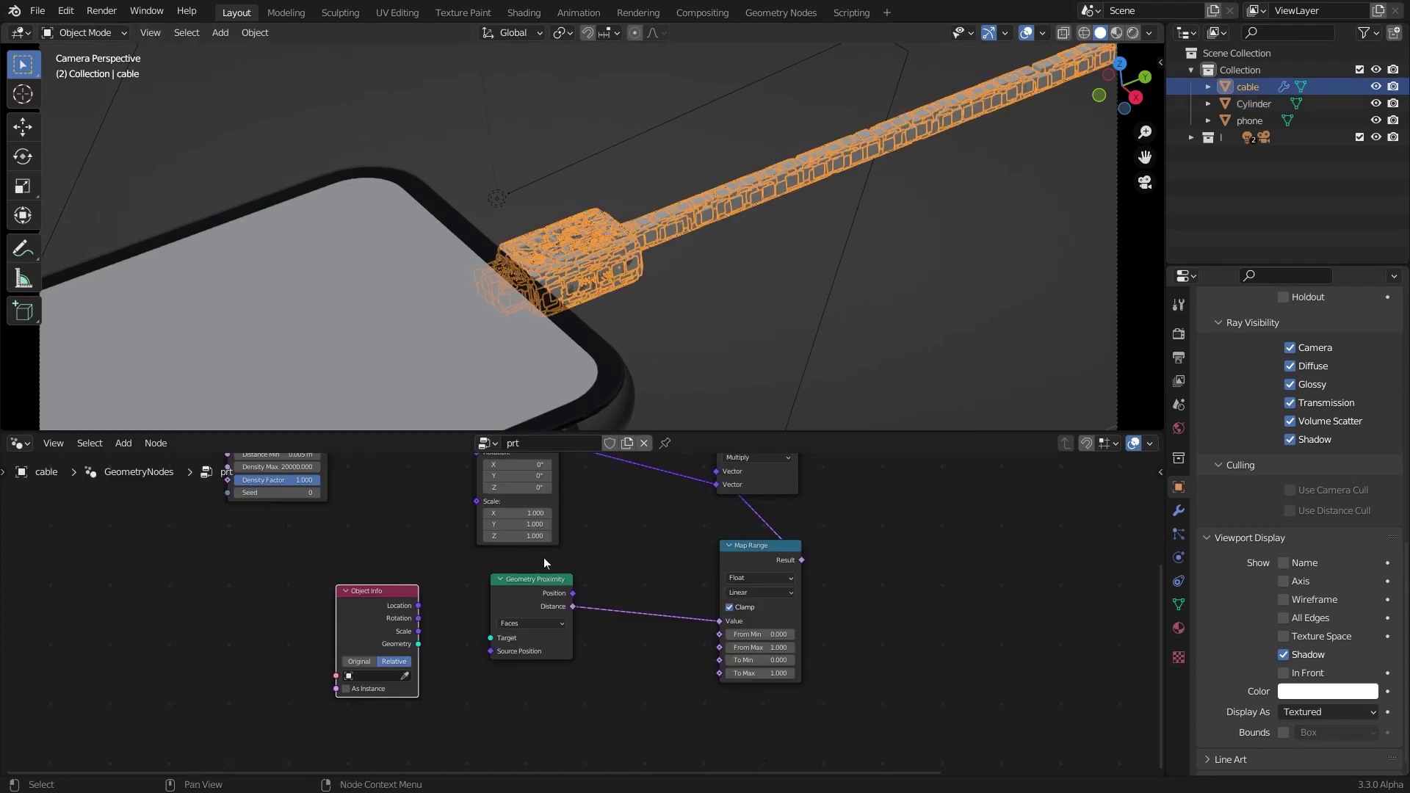
click(381, 674)
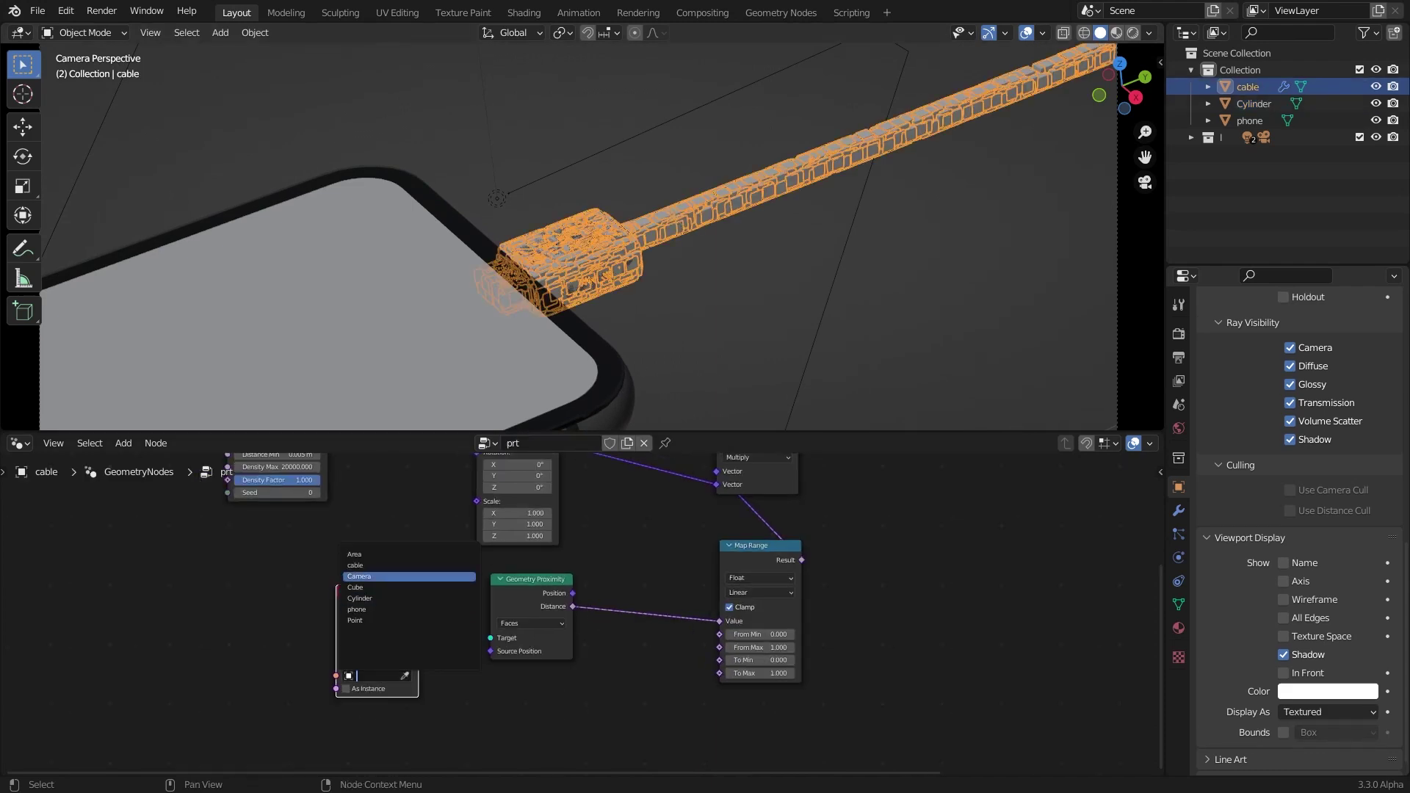
key(Down)
key(Return)
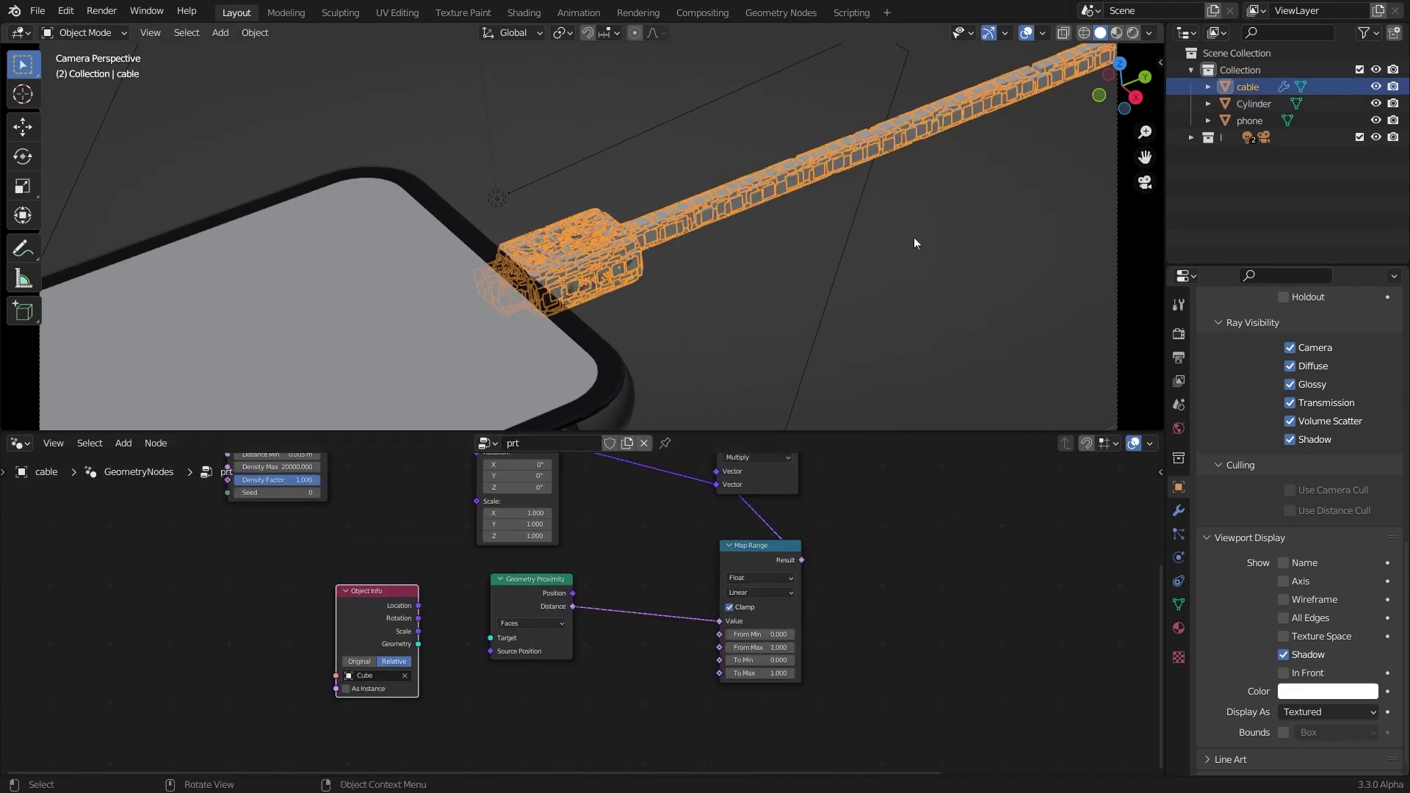
Assign the Cylinder object to the Object Info node by sampling it from the scene
scroll(931, 232, down, 3)
middle_drag(859, 215, 995, 176)
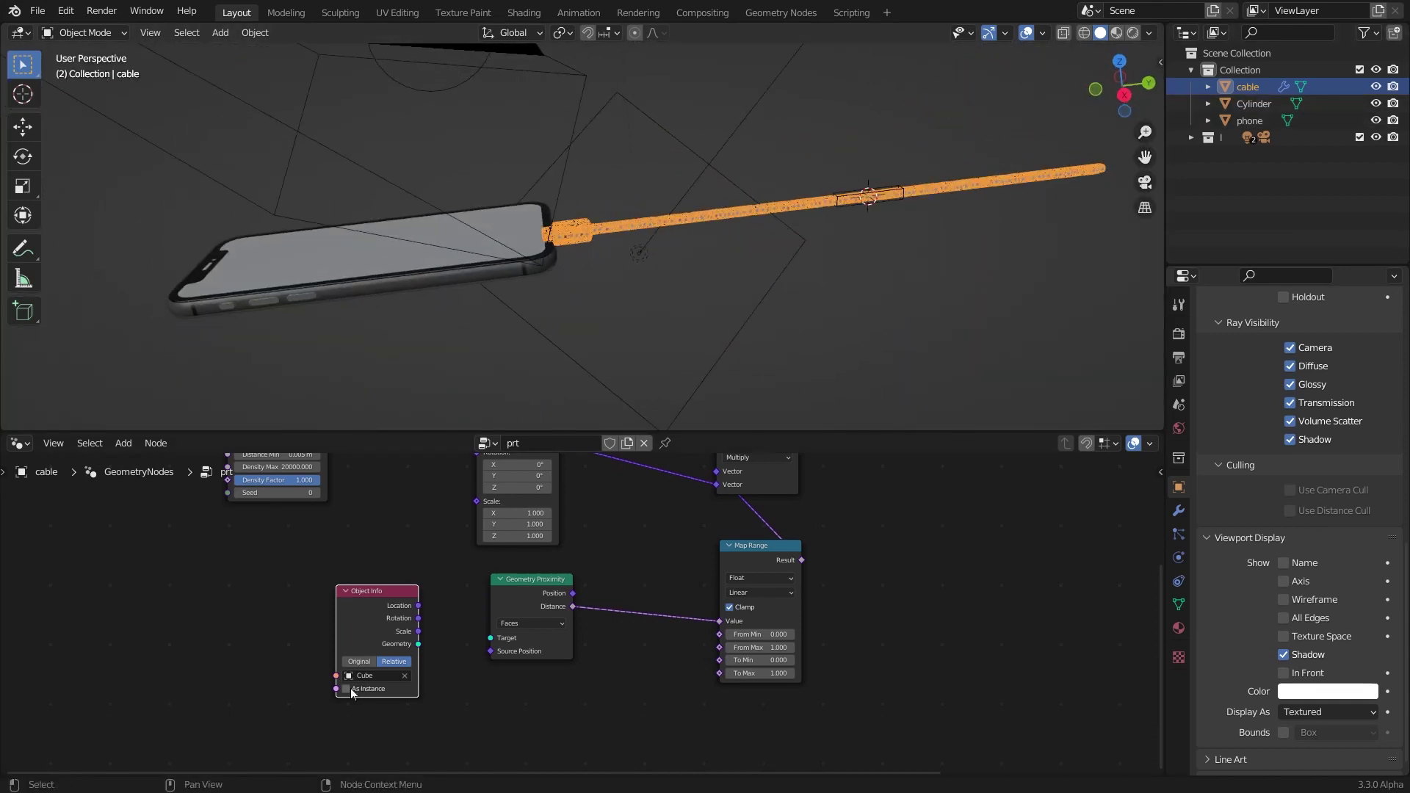
scroll(352, 693, up, 2)
click(322, 705)
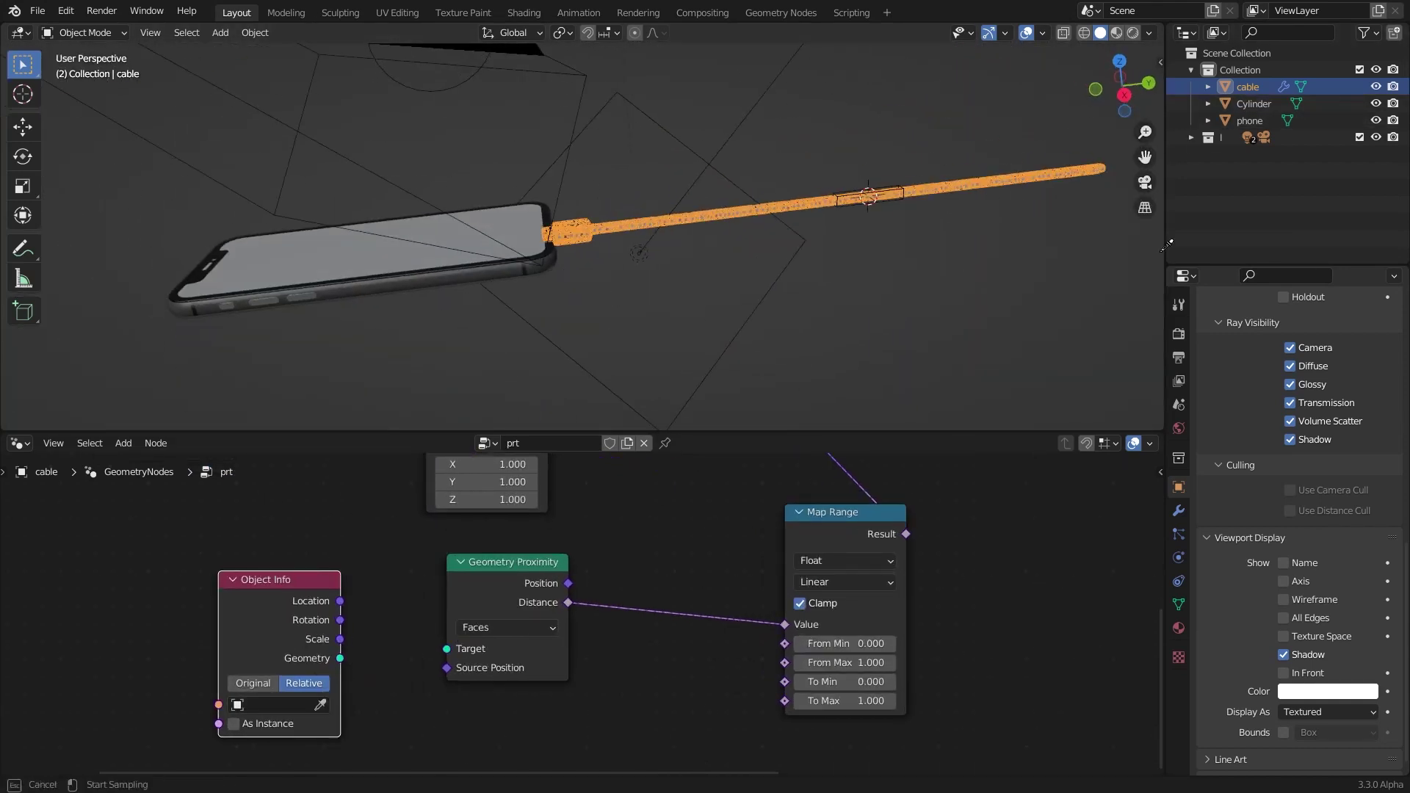
click(1249, 104)
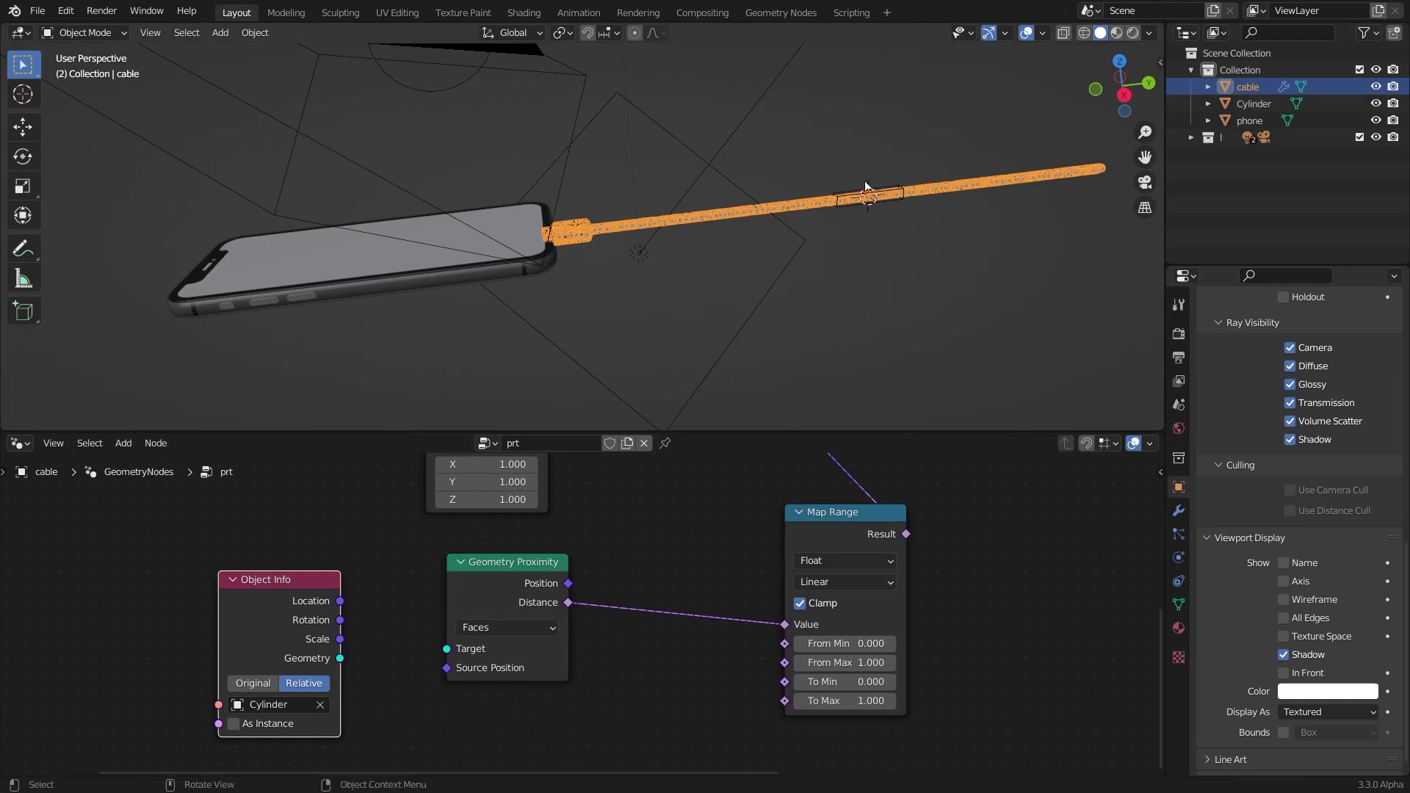
Link the Object Info node's Geometry output to the Target input of Geometry Proximity
key(KP_0)
middle_drag(359, 626, 386, 597)
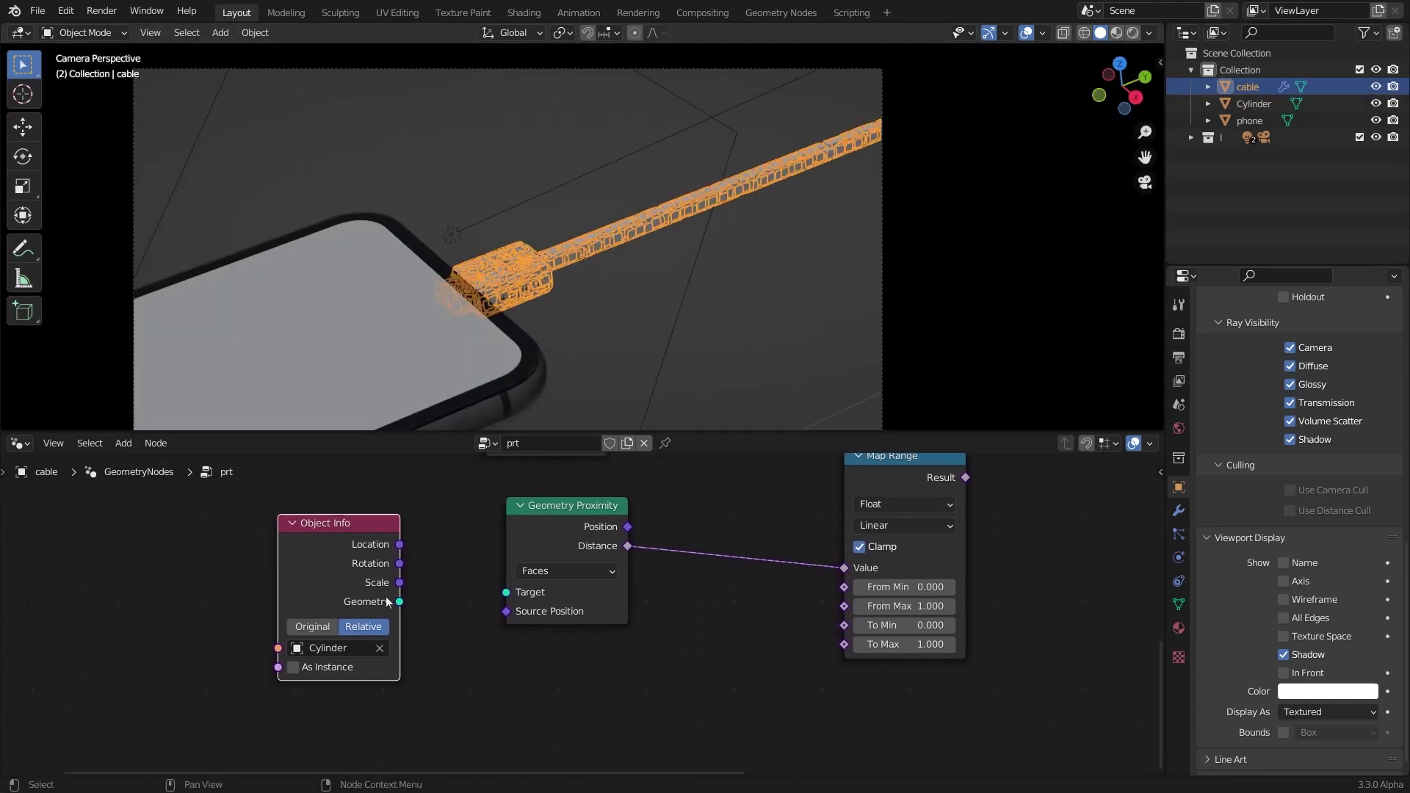
drag(398, 602, 506, 592)
Move the cylinder along the cable a little towards the phone and return to the camera view
scroll(796, 178, down, 2)
middle_drag(794, 175, 780, 180)
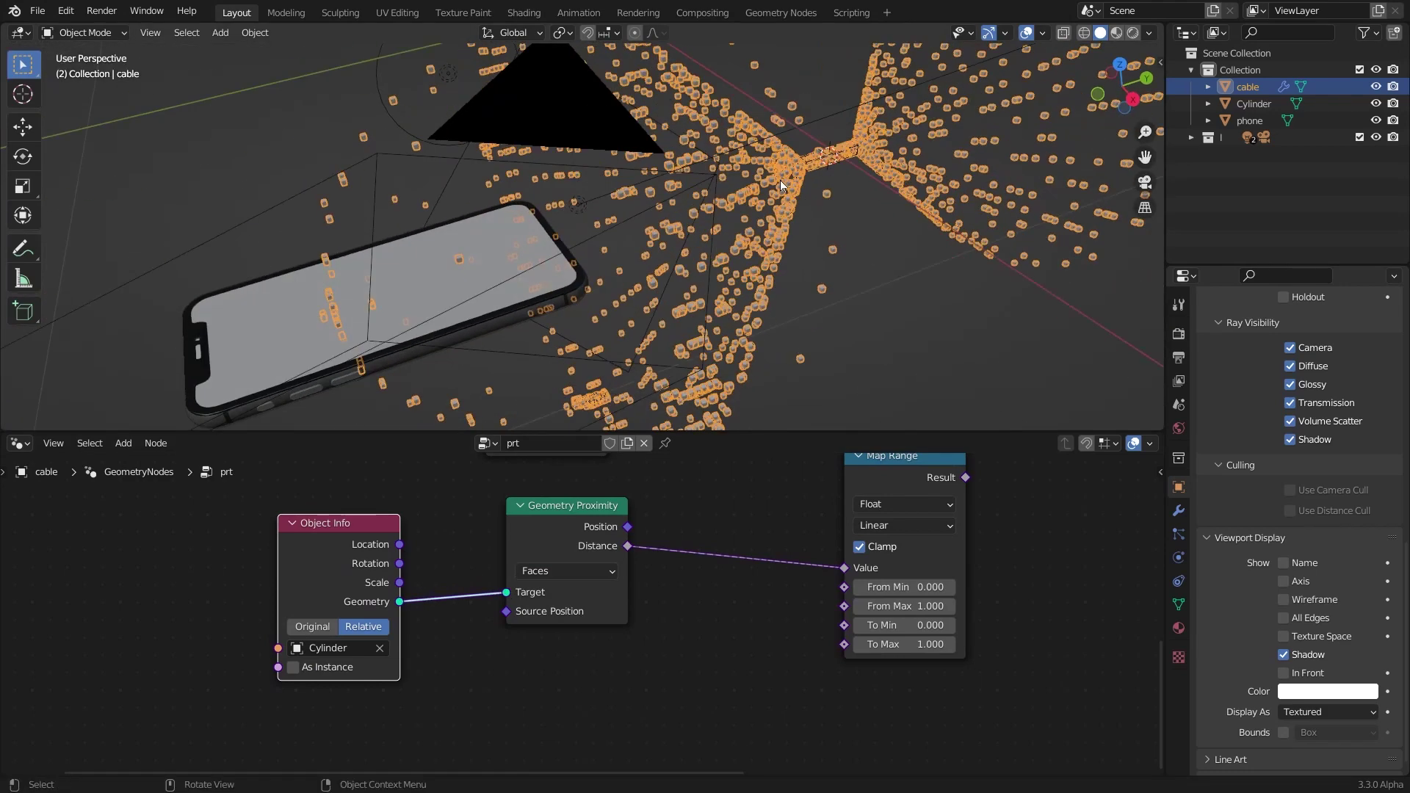
click(852, 152)
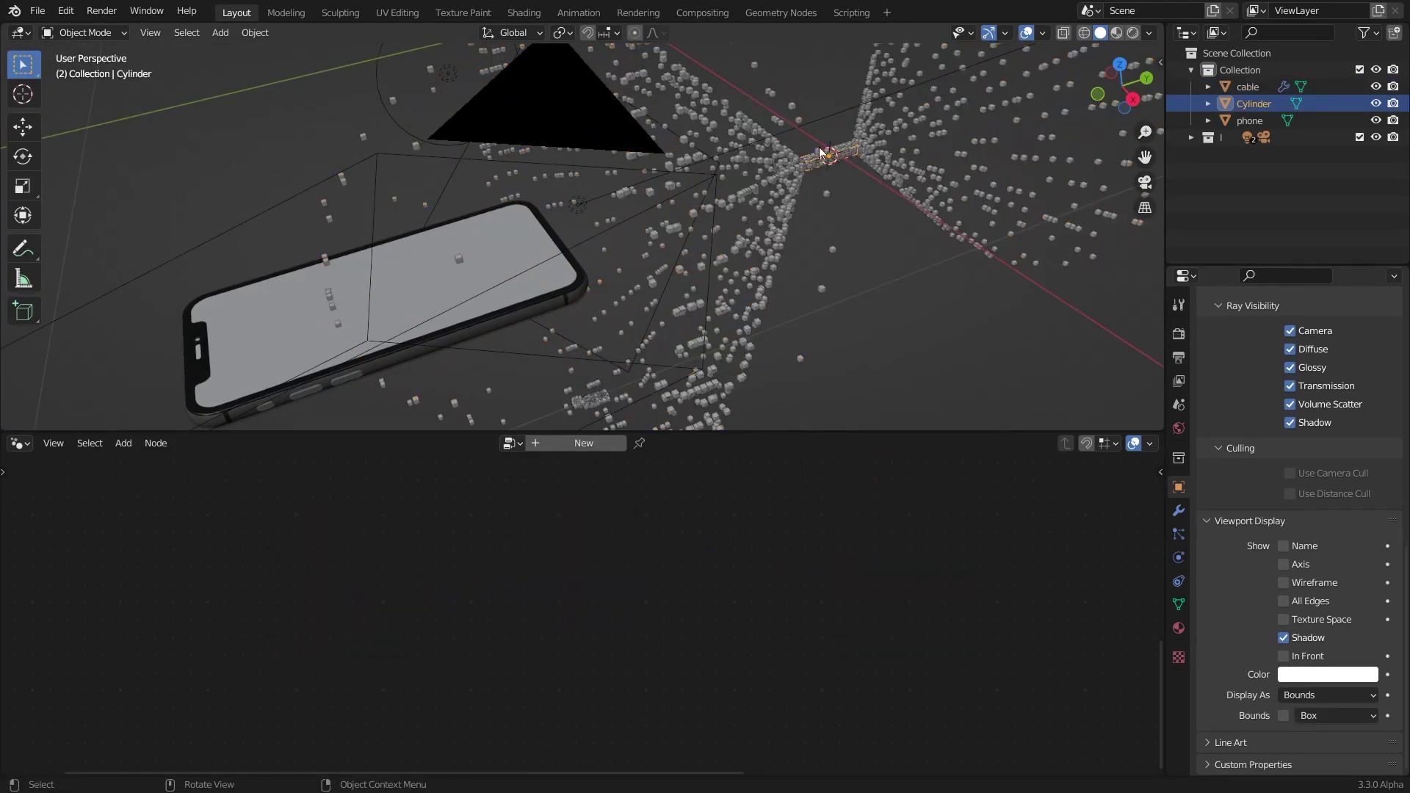
key(g)
click(668, 184)
key(KP_0)
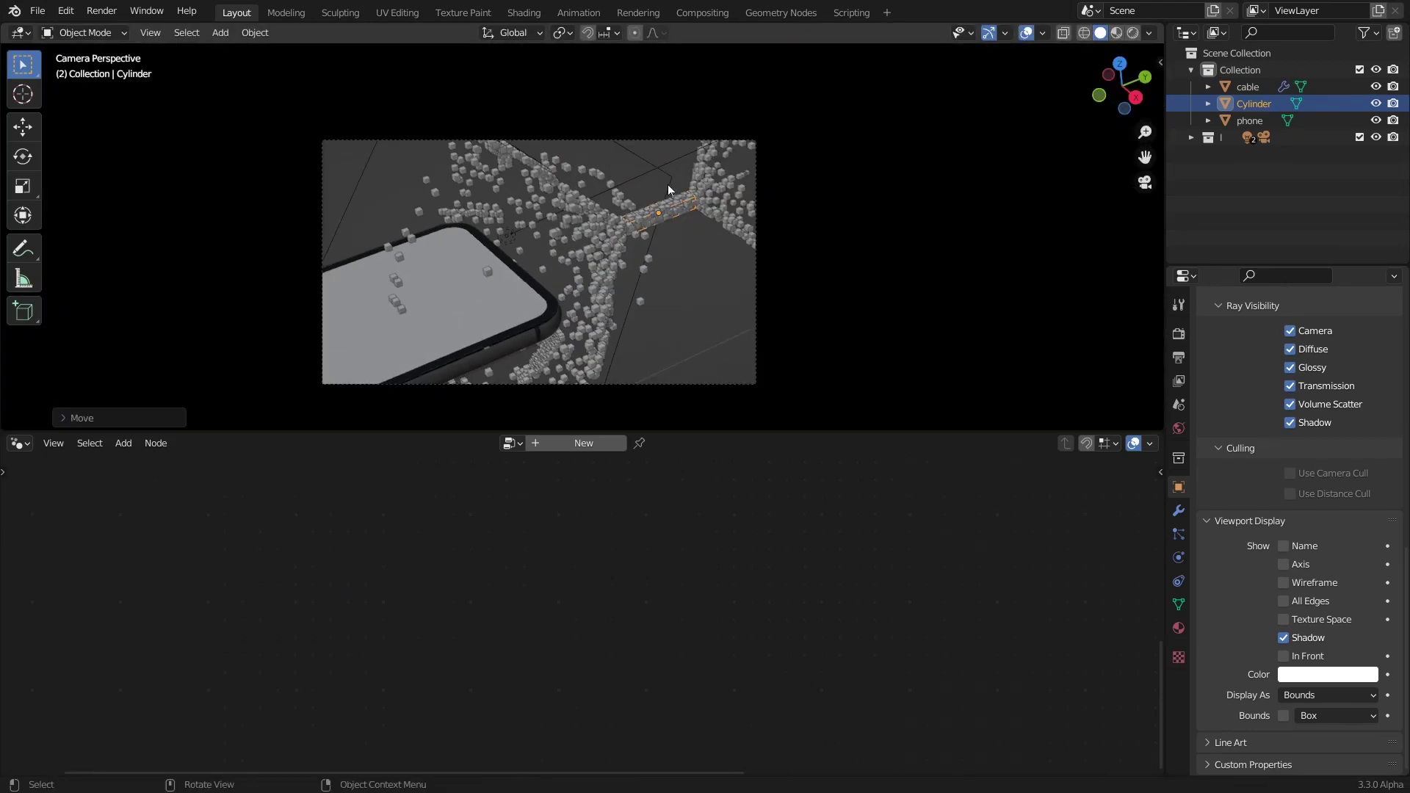
scroll(592, 196, up, 3)
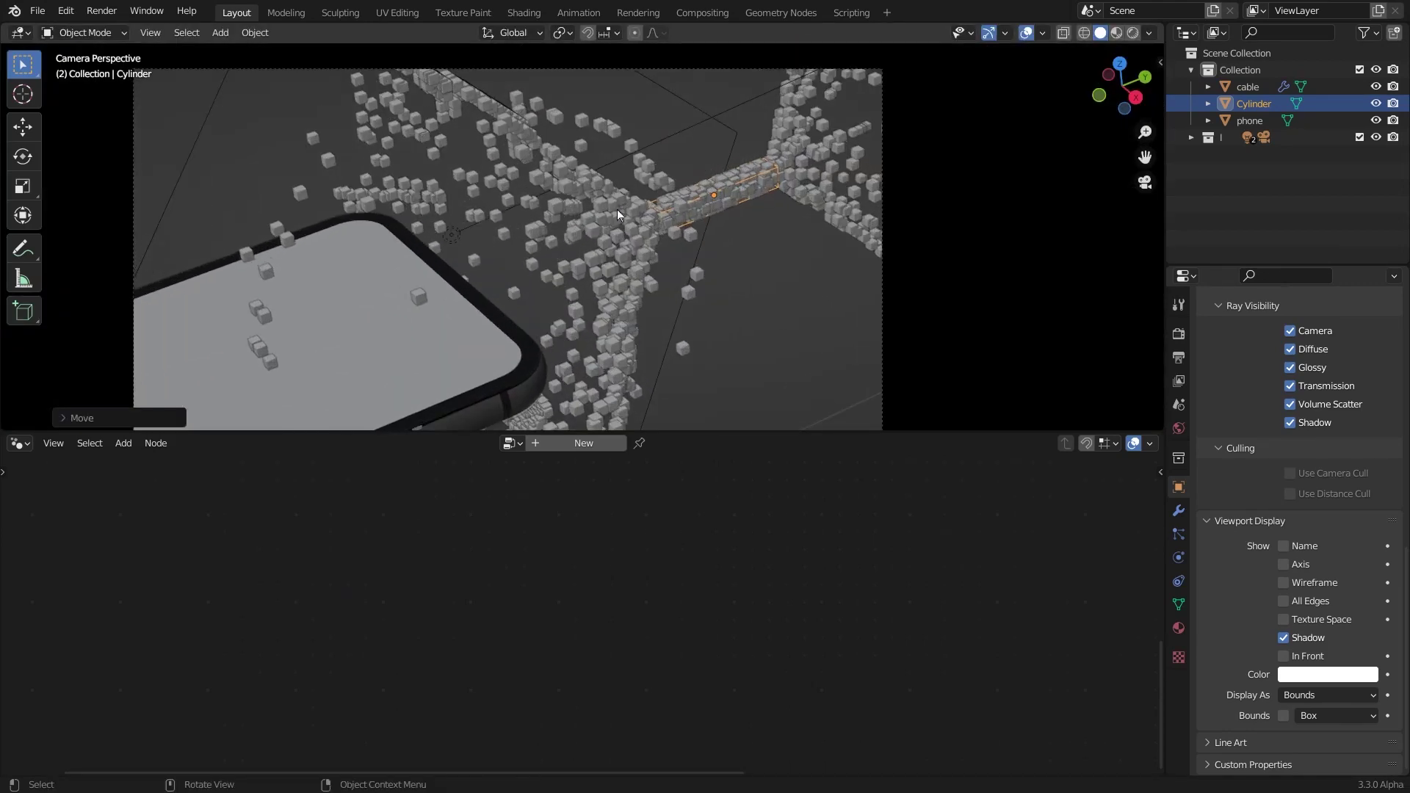
Select the cable again and reposition the Geometry Proximity node slightly lower in the node tree
click(617, 209)
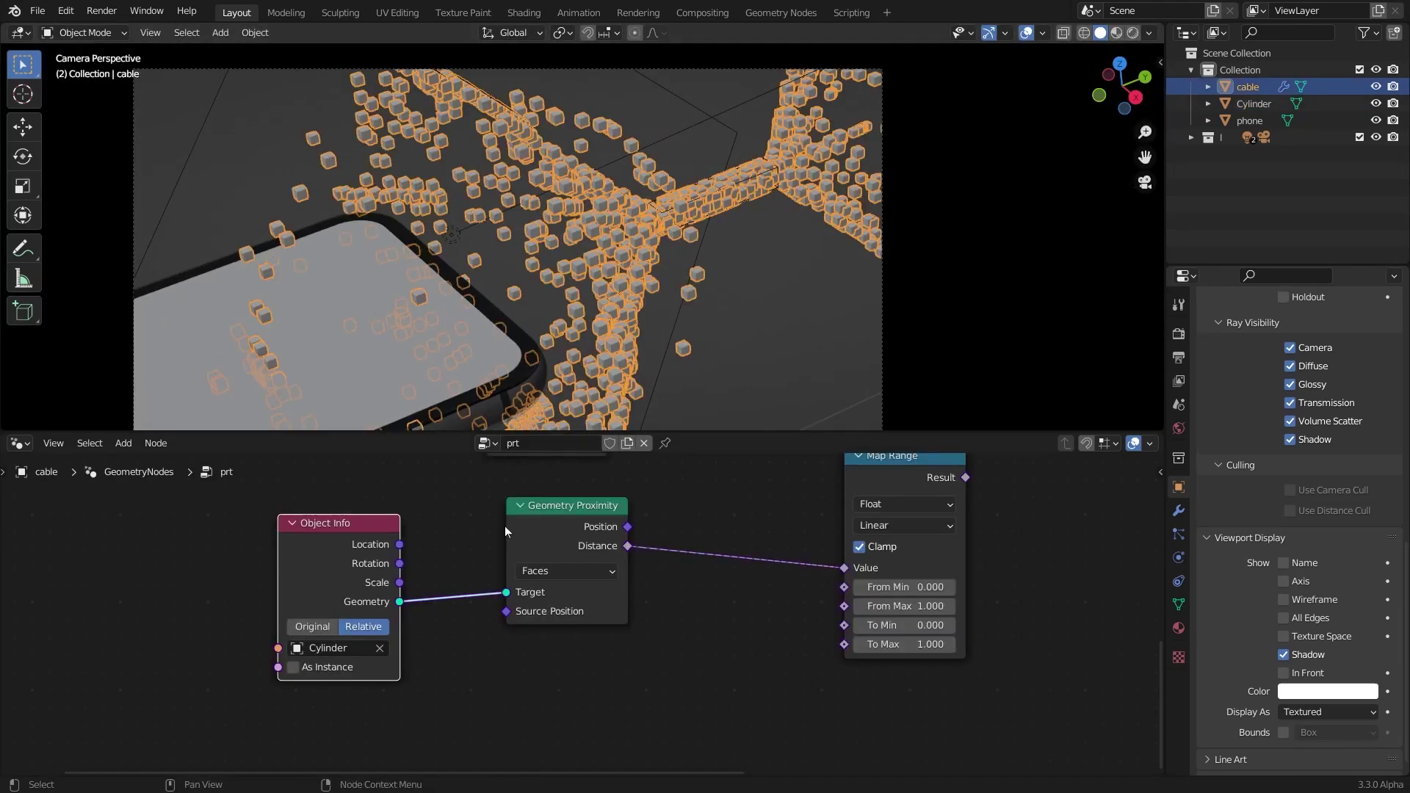
middle_drag(488, 554, 587, 540)
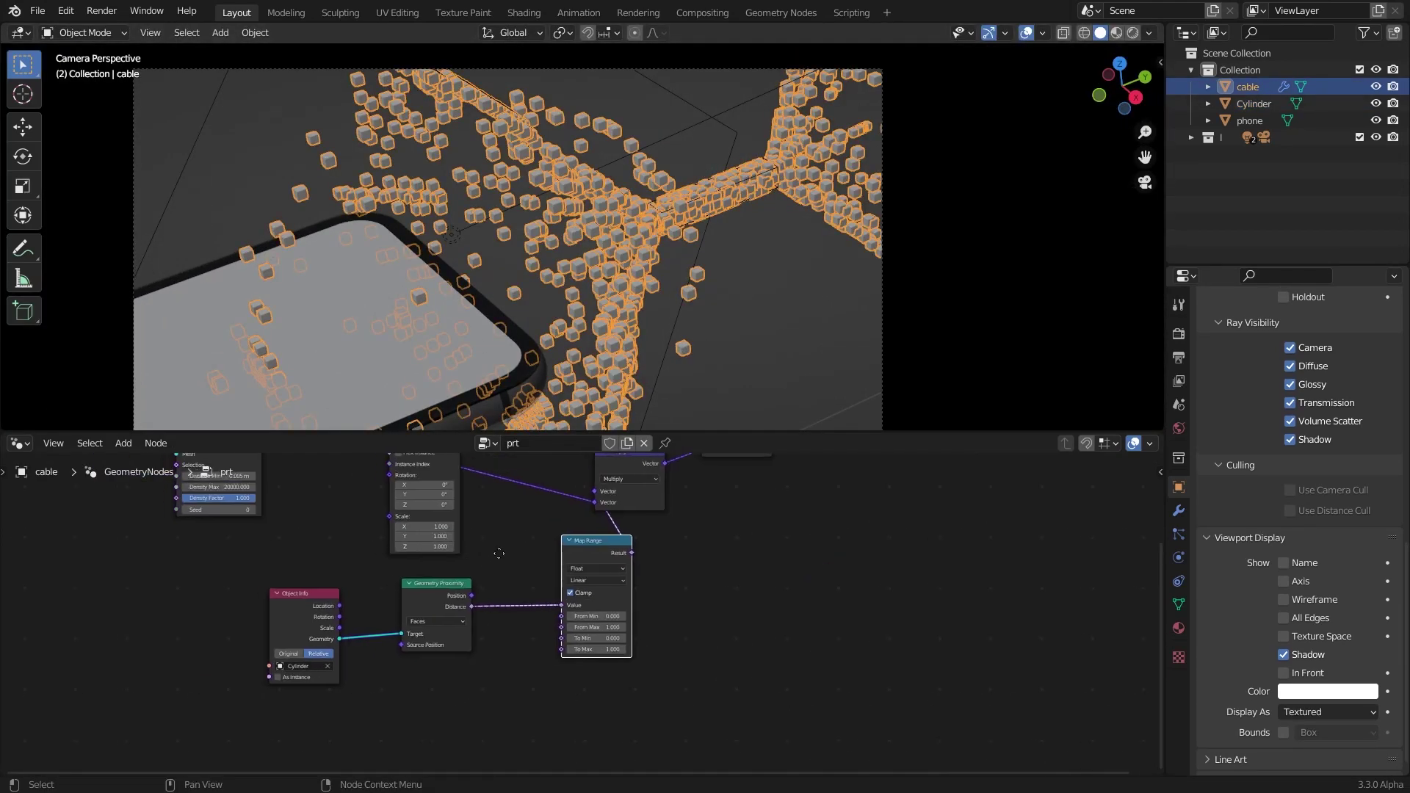
scroll(543, 558, up, 7)
drag(472, 547, 468, 586)
scroll(257, 637, down, 4)
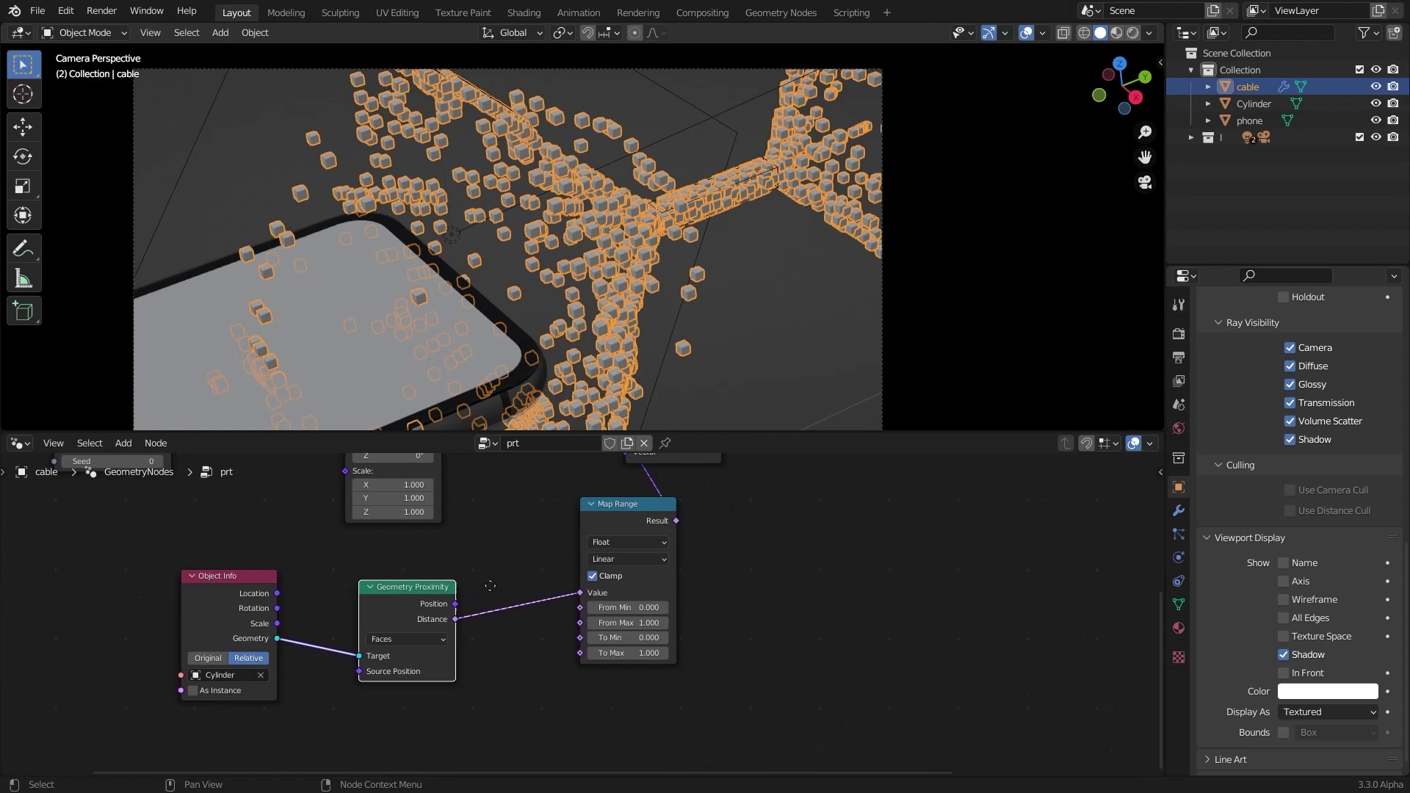
Set the Map Range node's From Min to 0.030 and From Max to -0.520
scroll(603, 588, up, 4)
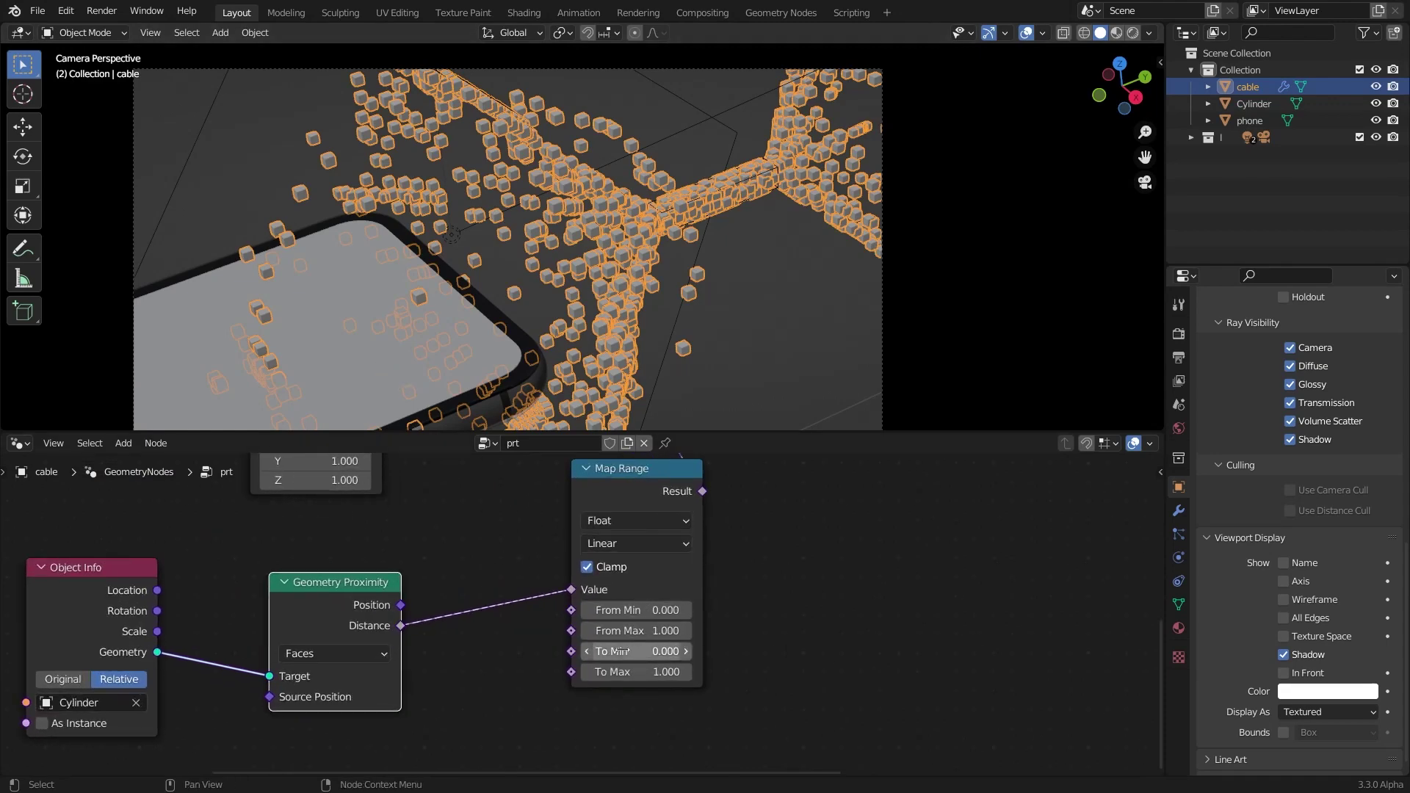
mouse_move(623, 611)
shift+mouse_down()
mouse_move(665, 610)
mouse_move(596, 611)
mouse_move(606, 631)
mouse_move(616, 610)
shift+mouse_up()
right_click(624, 610)
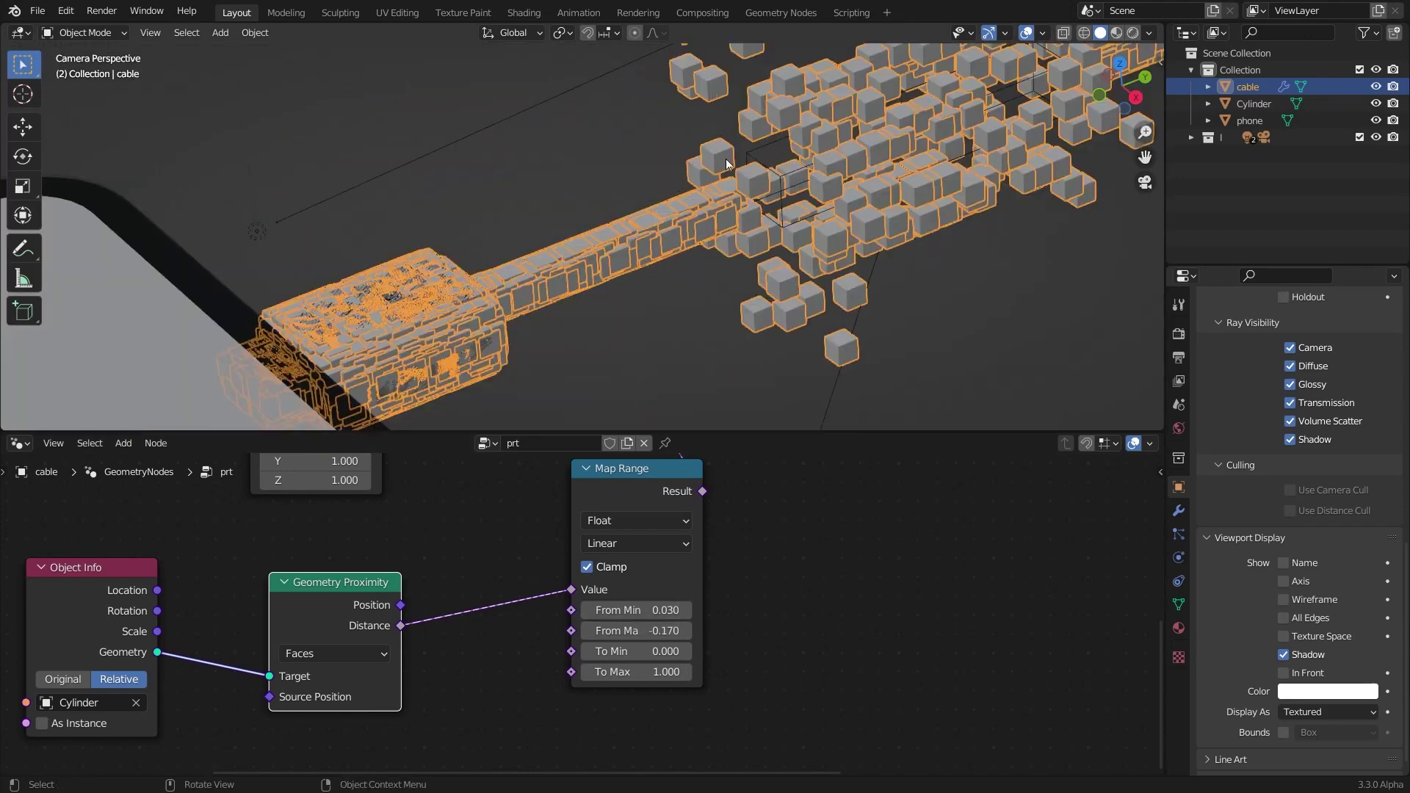
shift+middle_drag(718, 157, 669, 272)
scroll(669, 272, down, 2)
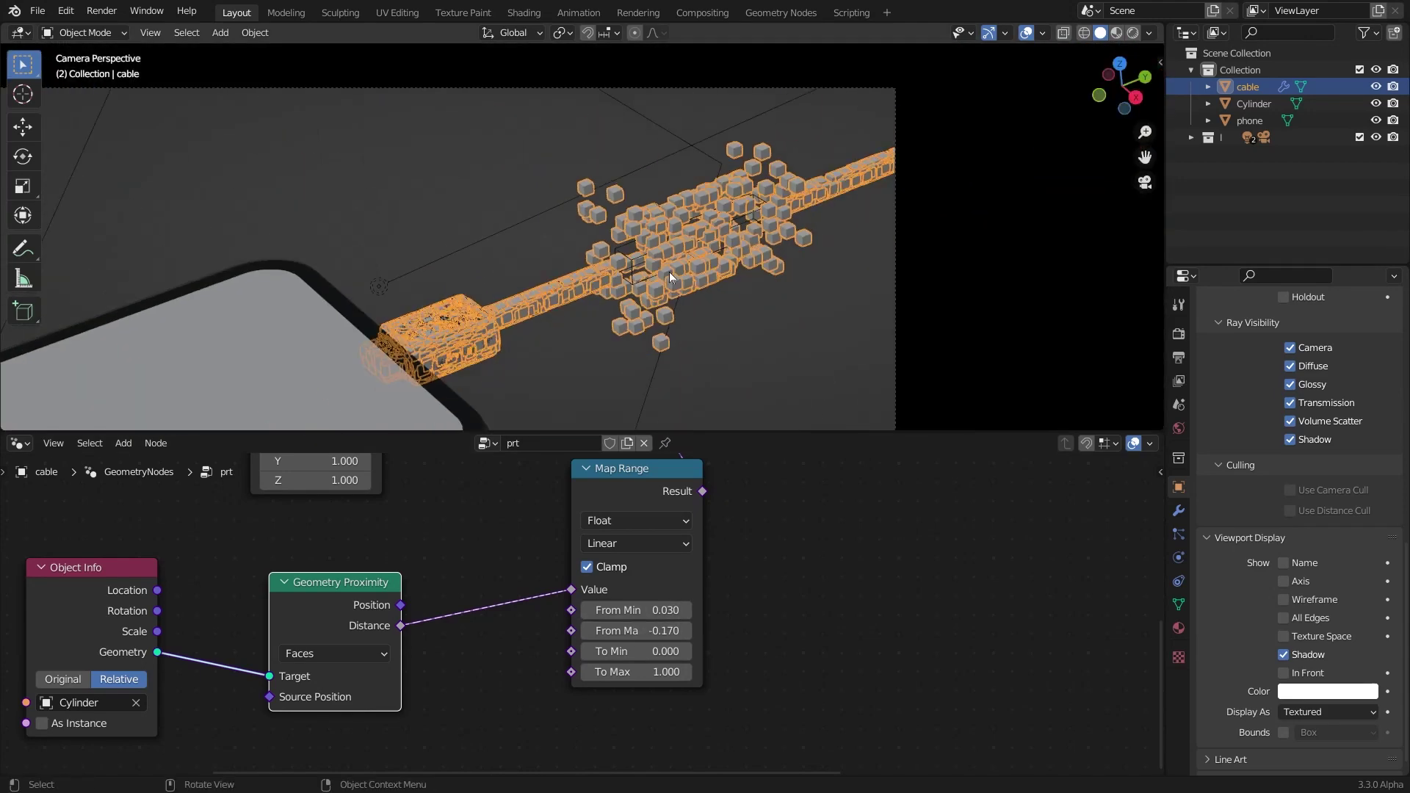
drag(639, 630, 620, 631)
Select the cylinder and scale it on all axes except global Y to about 0.34
scroll(667, 290, up, 4)
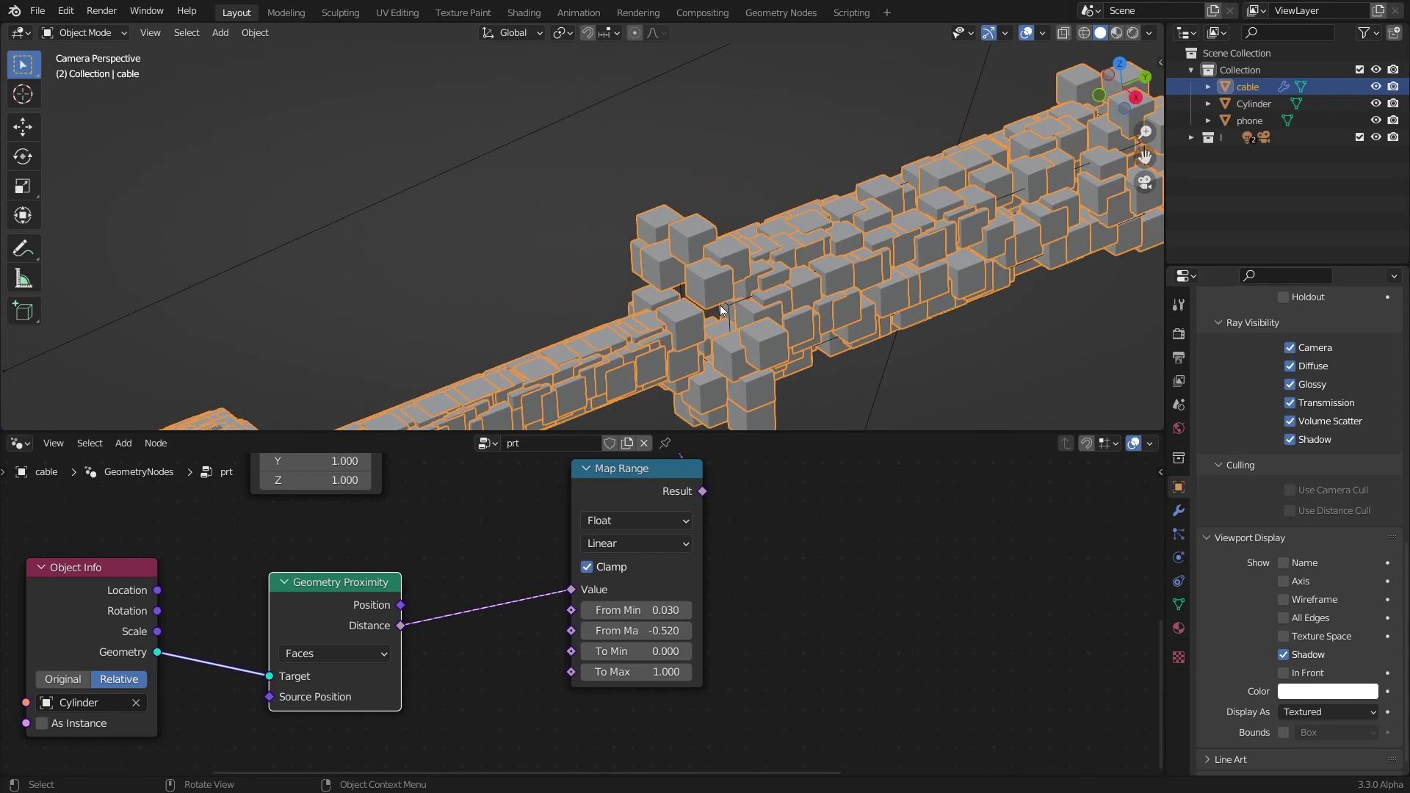
click(736, 316)
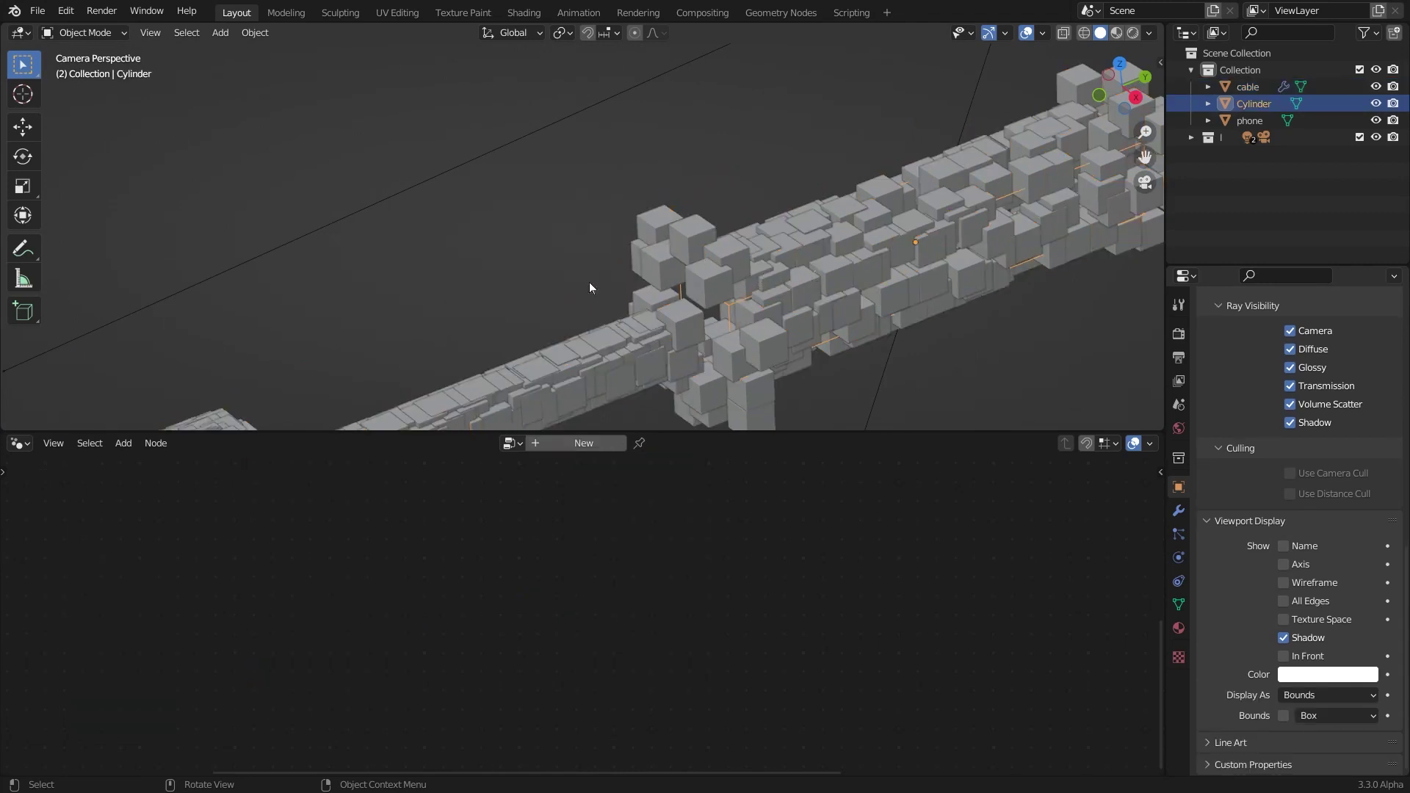
key(s)
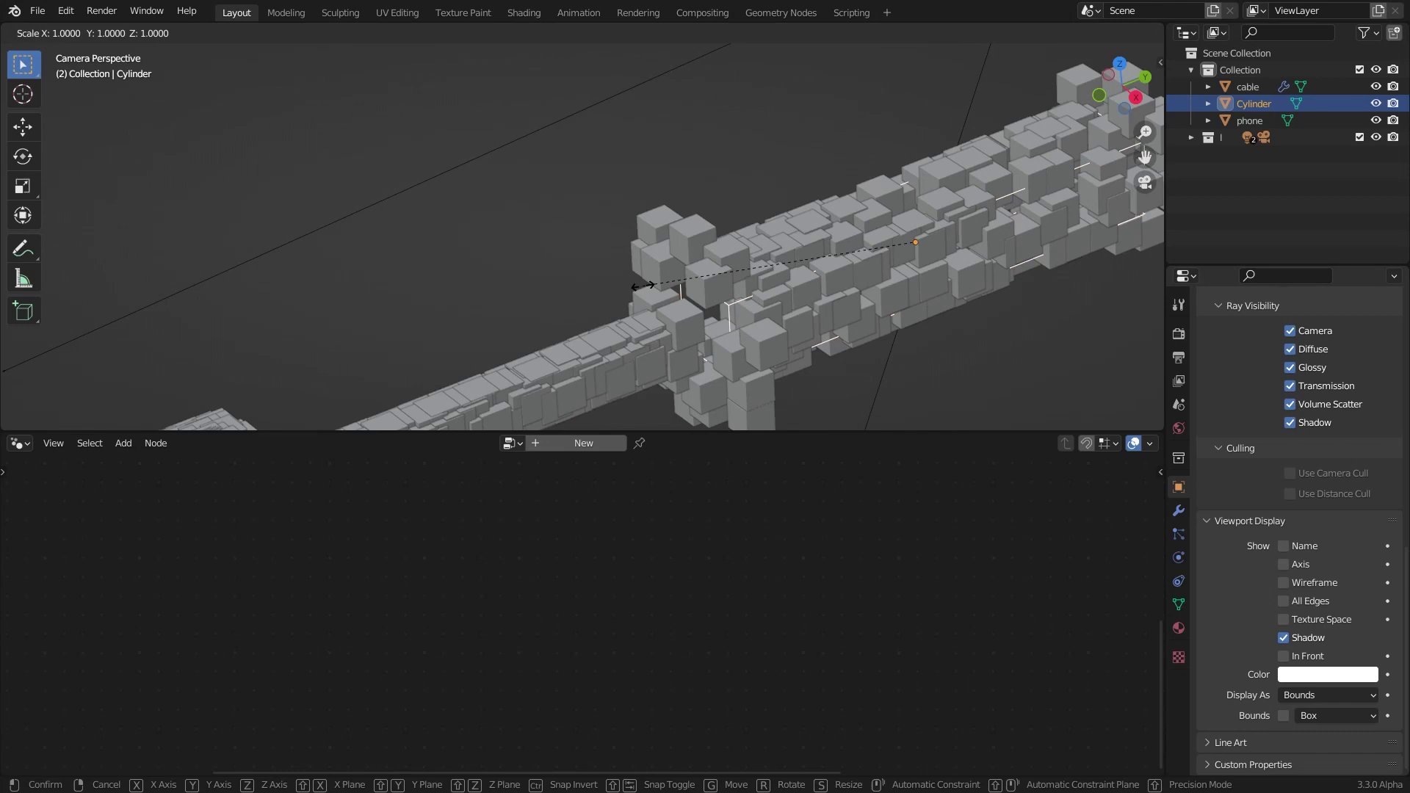
key(shift+y)
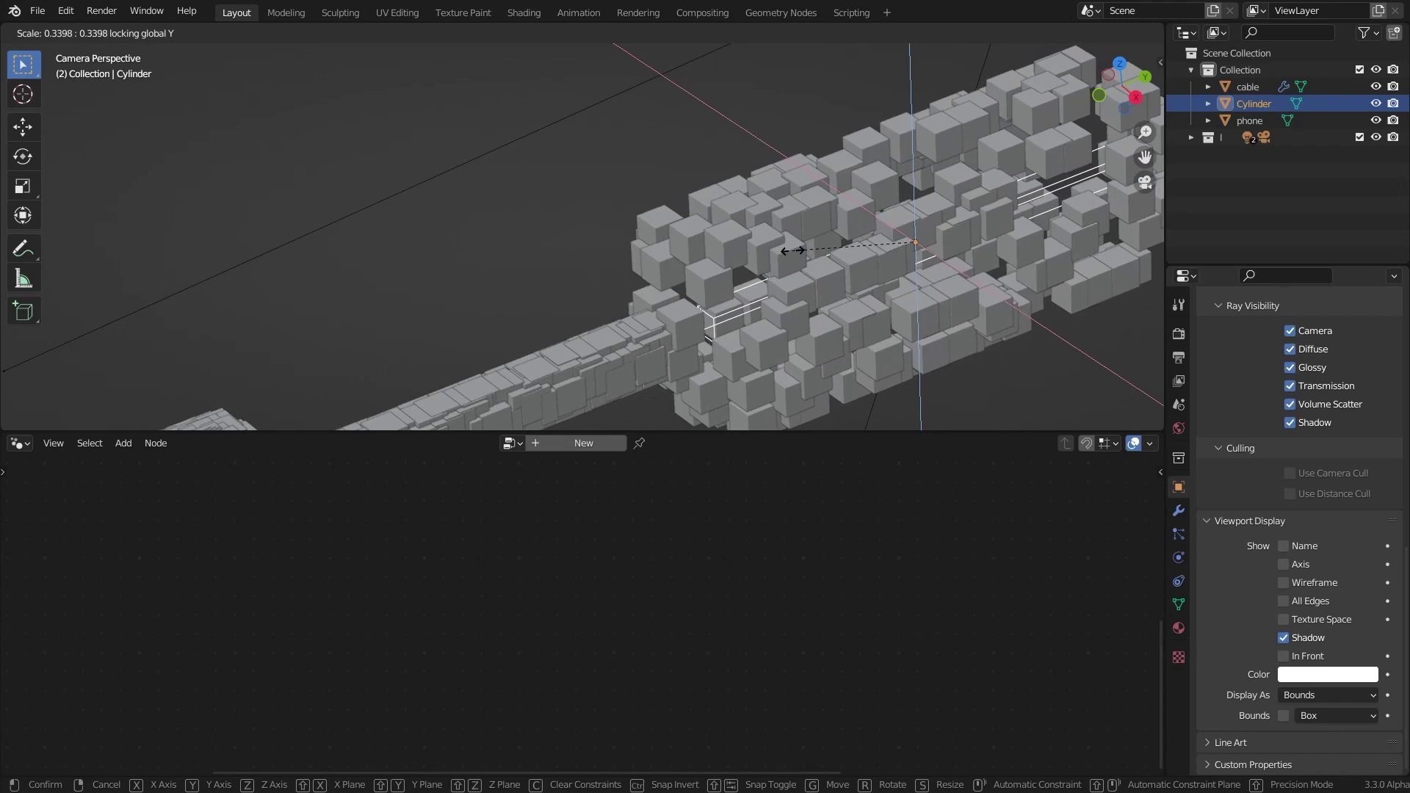
click(792, 251)
Widen the cylinder along the global X axis so it extends well beyond both sides of the cable
scroll(771, 251, down, 5)
middle_drag(759, 251, 565, 254)
key(KP_0)
key(s)
key(x)
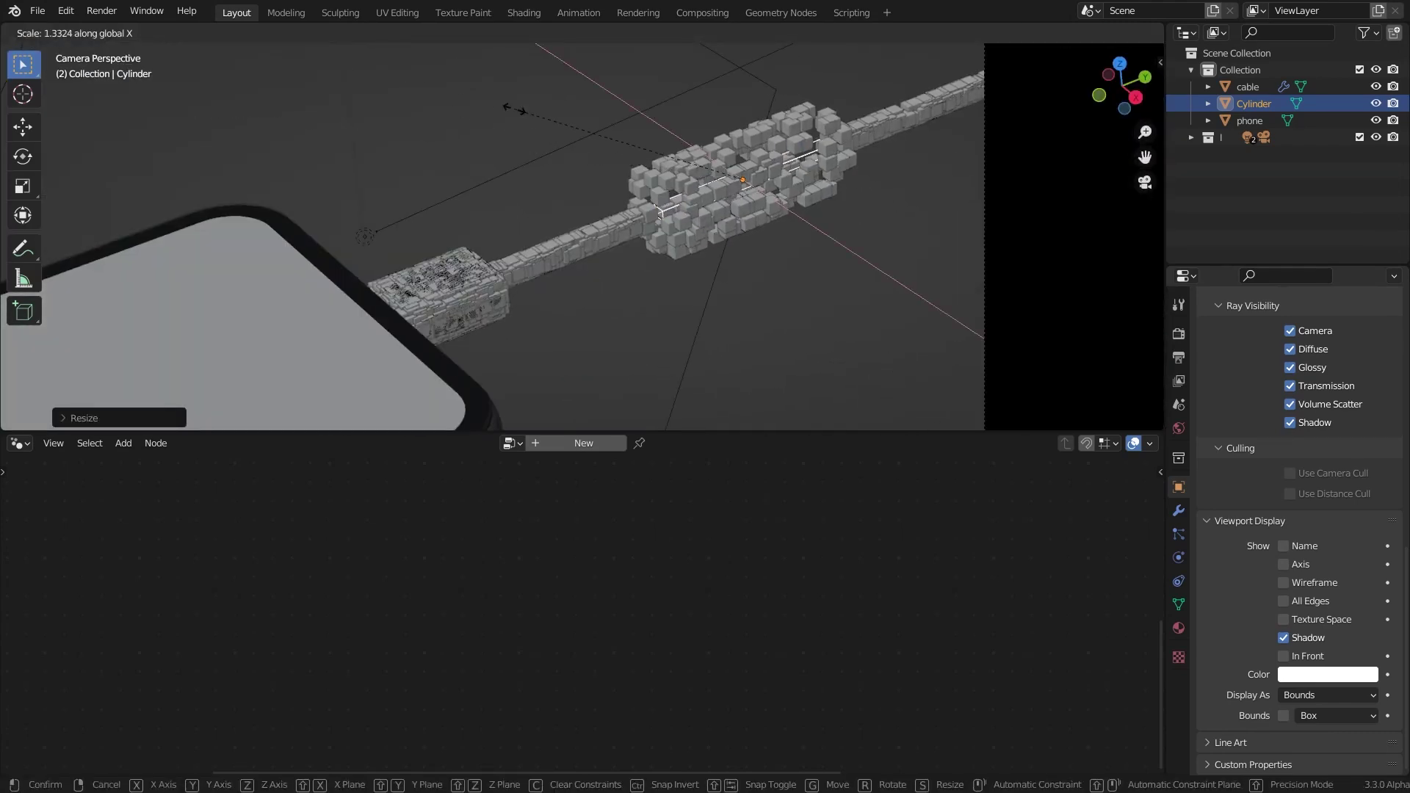
click(1136, 89)
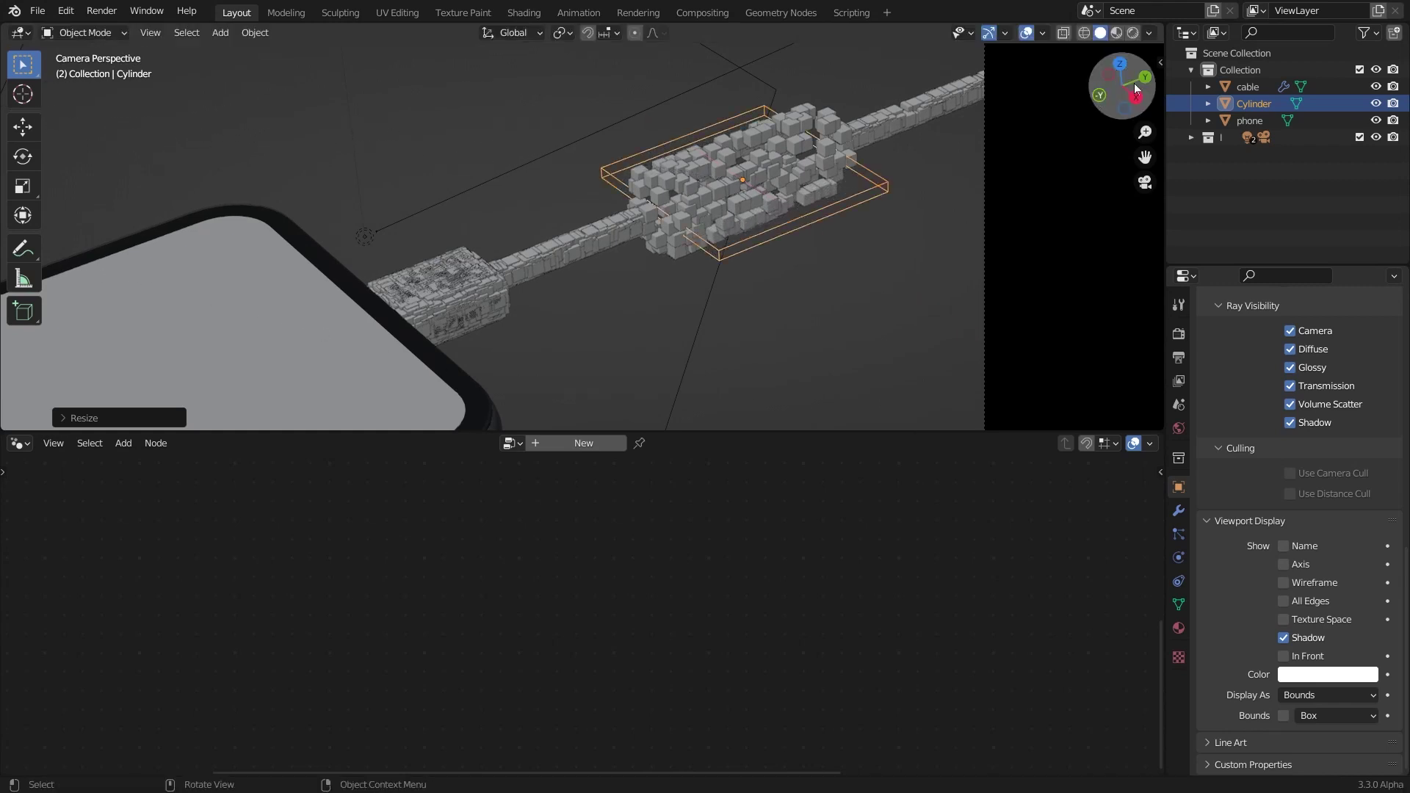
With overlays hidden and the cable selected, link Geometry Proximity's Distance output to the Scale input of Instance on Points
scroll(850, 192, down, 3)
shift+middle_drag(522, 260, 641, 238)
scroll(716, 220, up, 4)
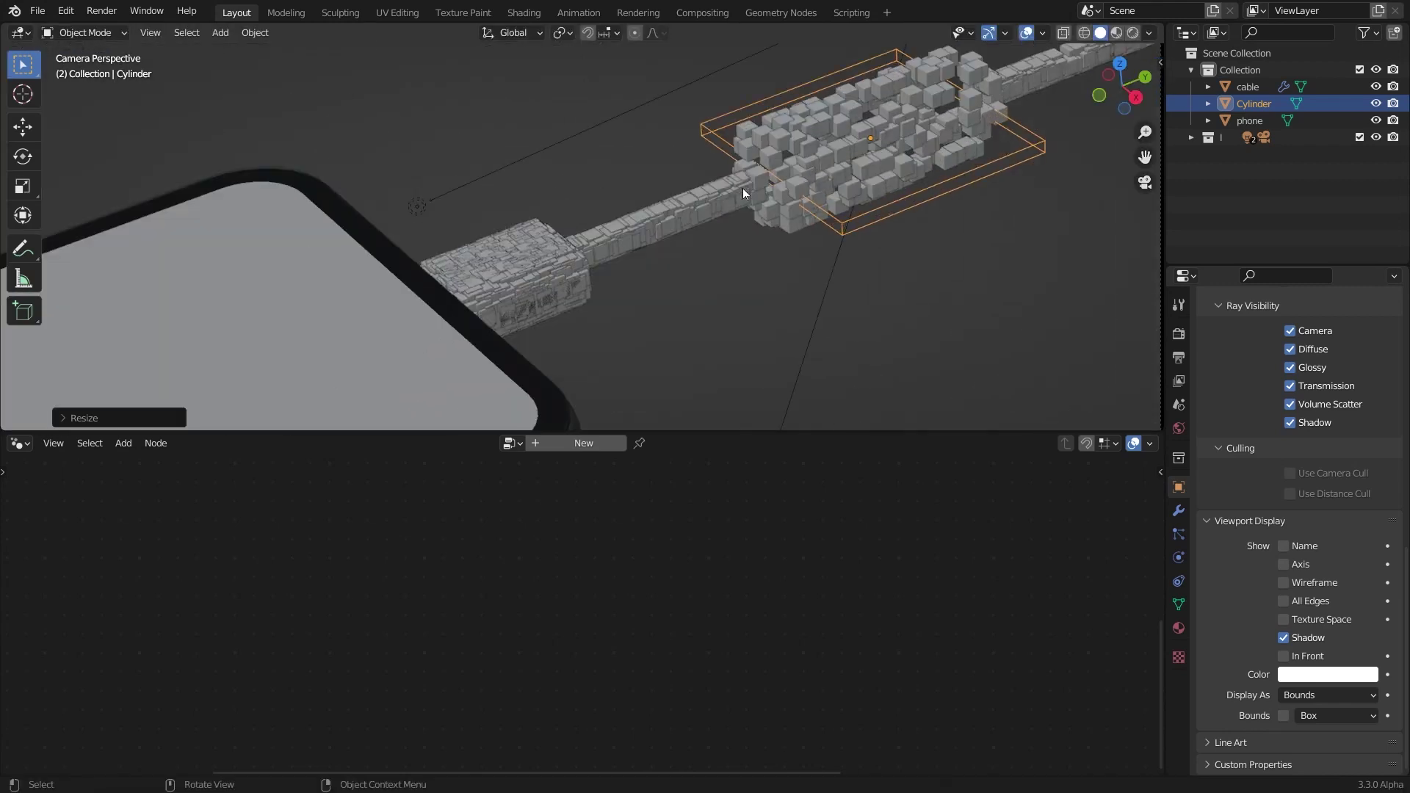
scroll(743, 188, down, 4)
scroll(776, 586, up, 3)
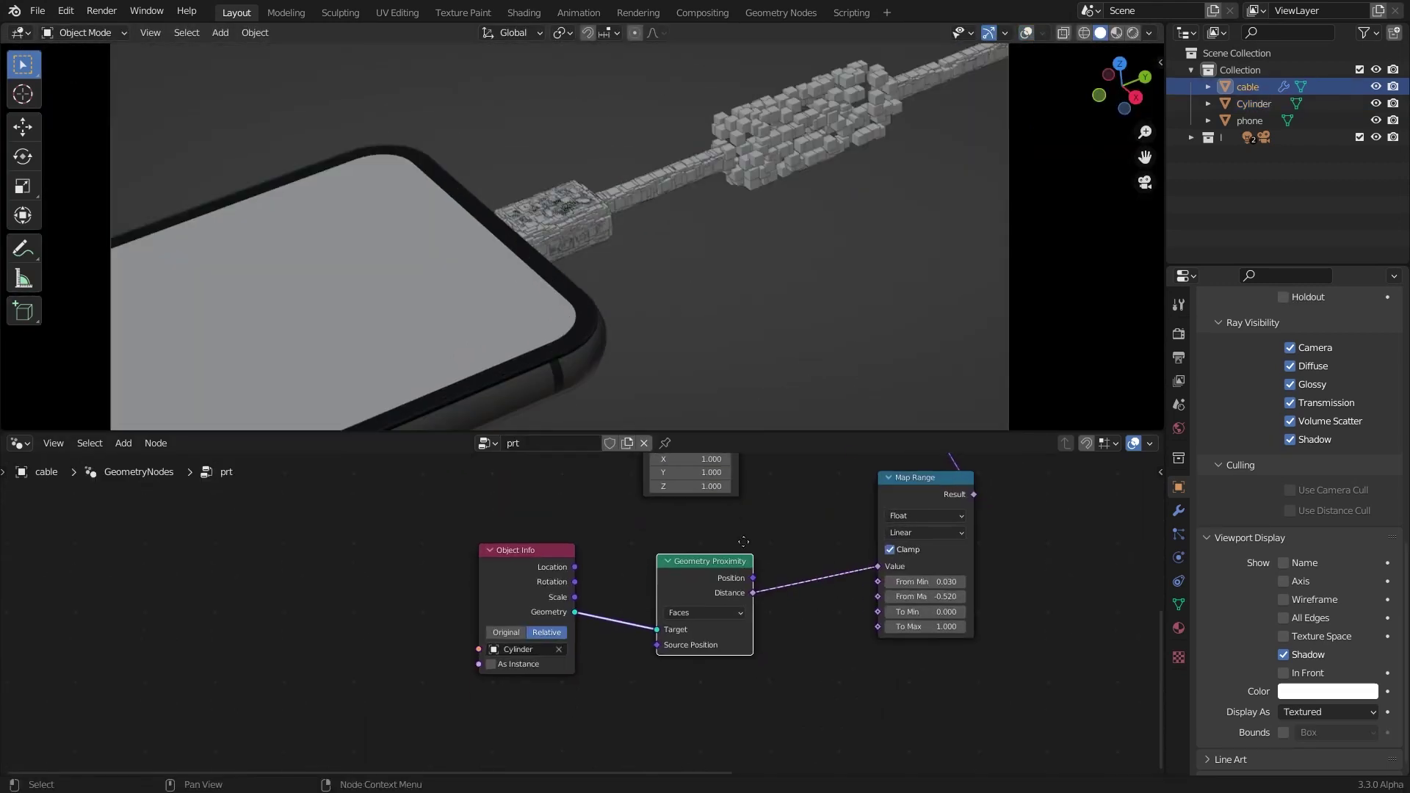
middle_drag(782, 586, 718, 692)
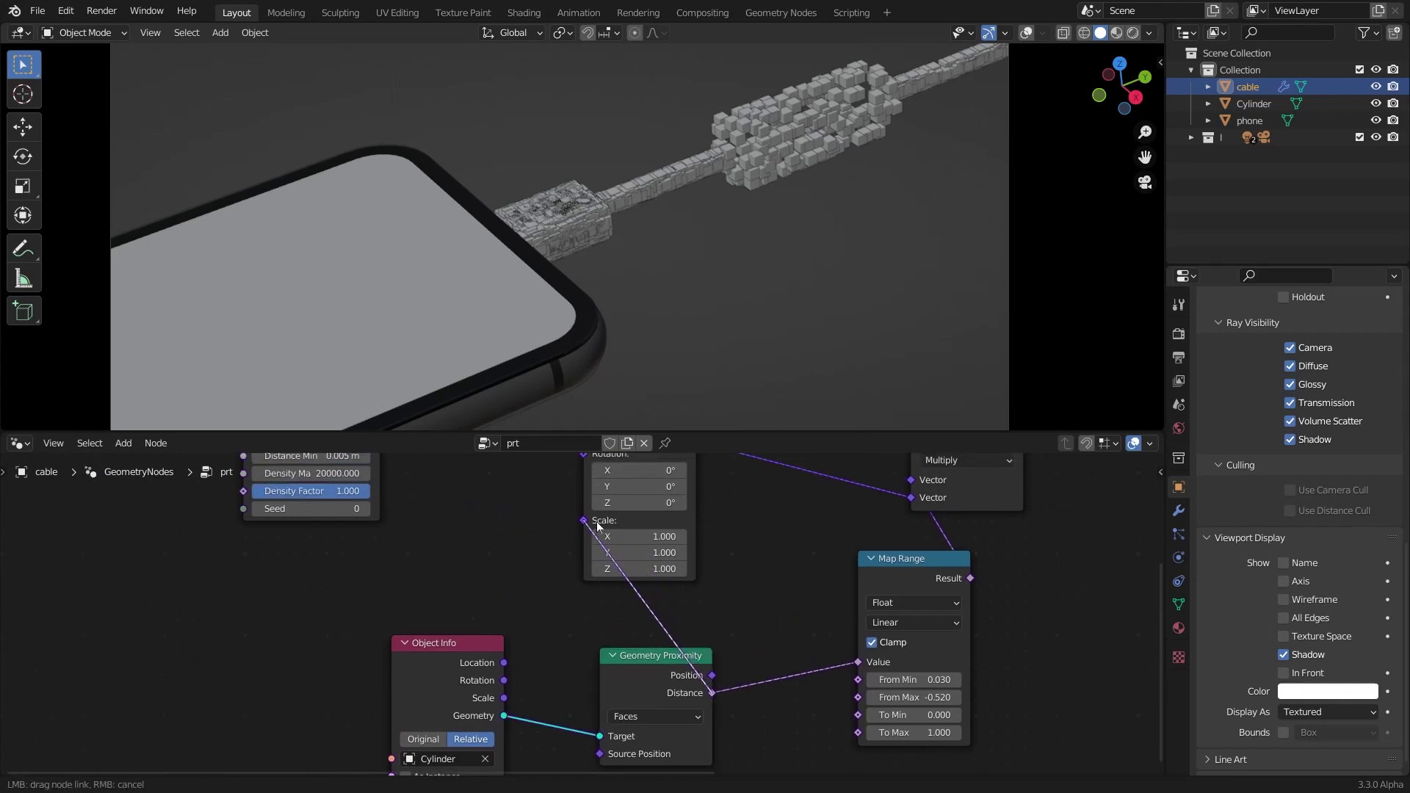
drag(599, 526, 580, 520)
Move the Object Info and Geometry Proximity nodes together away from Map Range to make room in the tree
scroll(579, 521, down, 1)
middle_drag(578, 522, 575, 647)
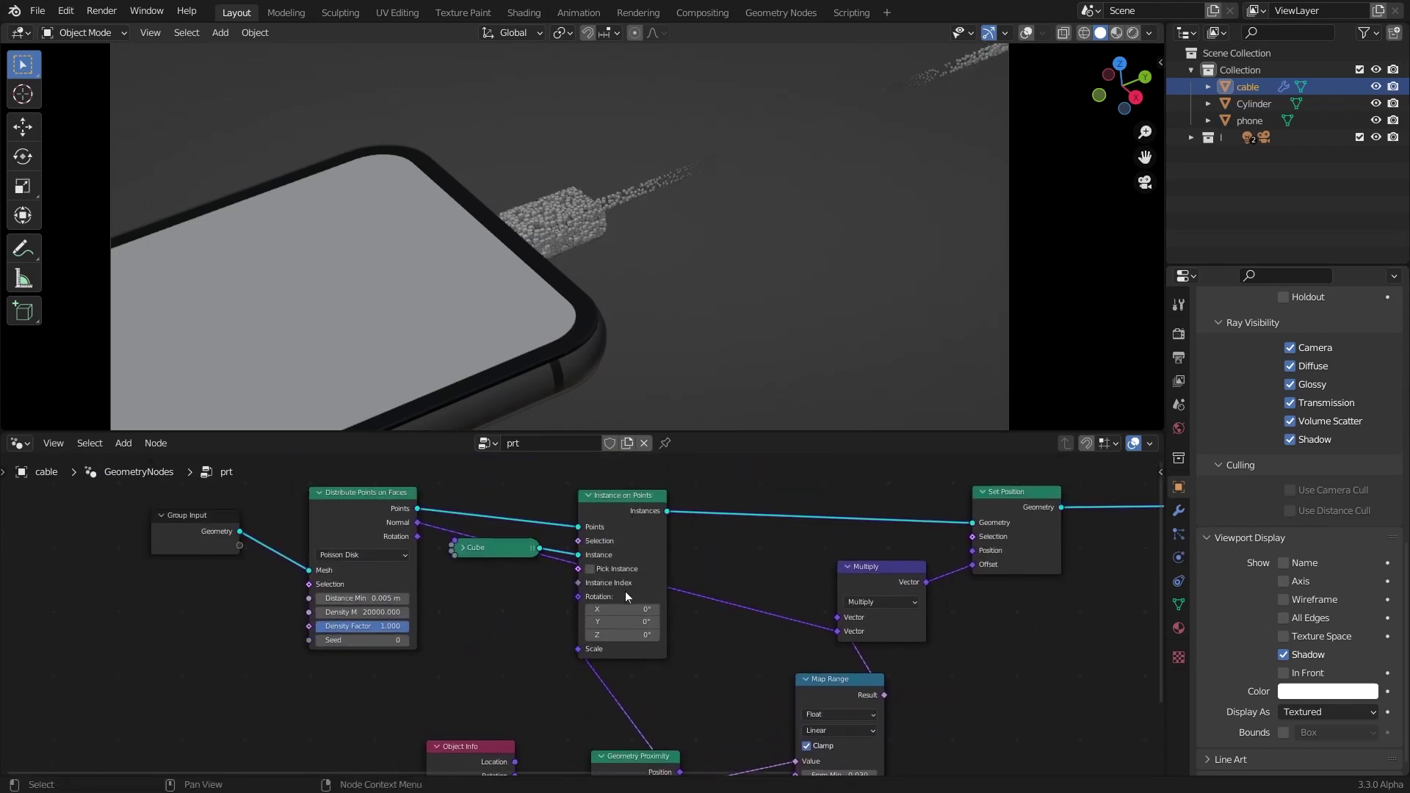
scroll(626, 592, down, 2)
middle_drag(626, 591, 669, 474)
drag(671, 715, 472, 609)
drag(668, 630, 521, 710)
Insert a ColorRamp node on the link between Geometry Proximity's Distance and the Scale of Instance on Points
key(shift+a)
click(540, 392)
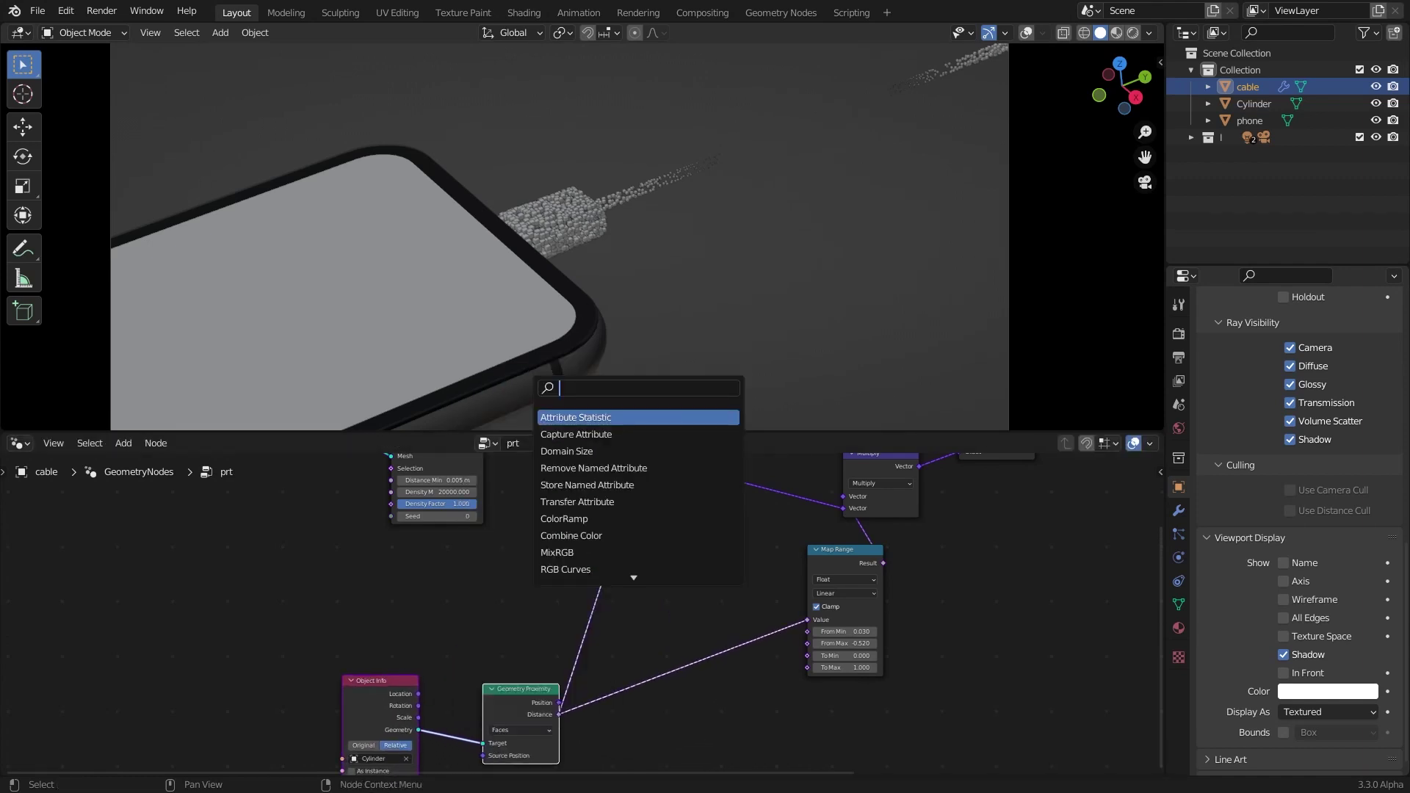
text(color)
key(Down)
key(Return)
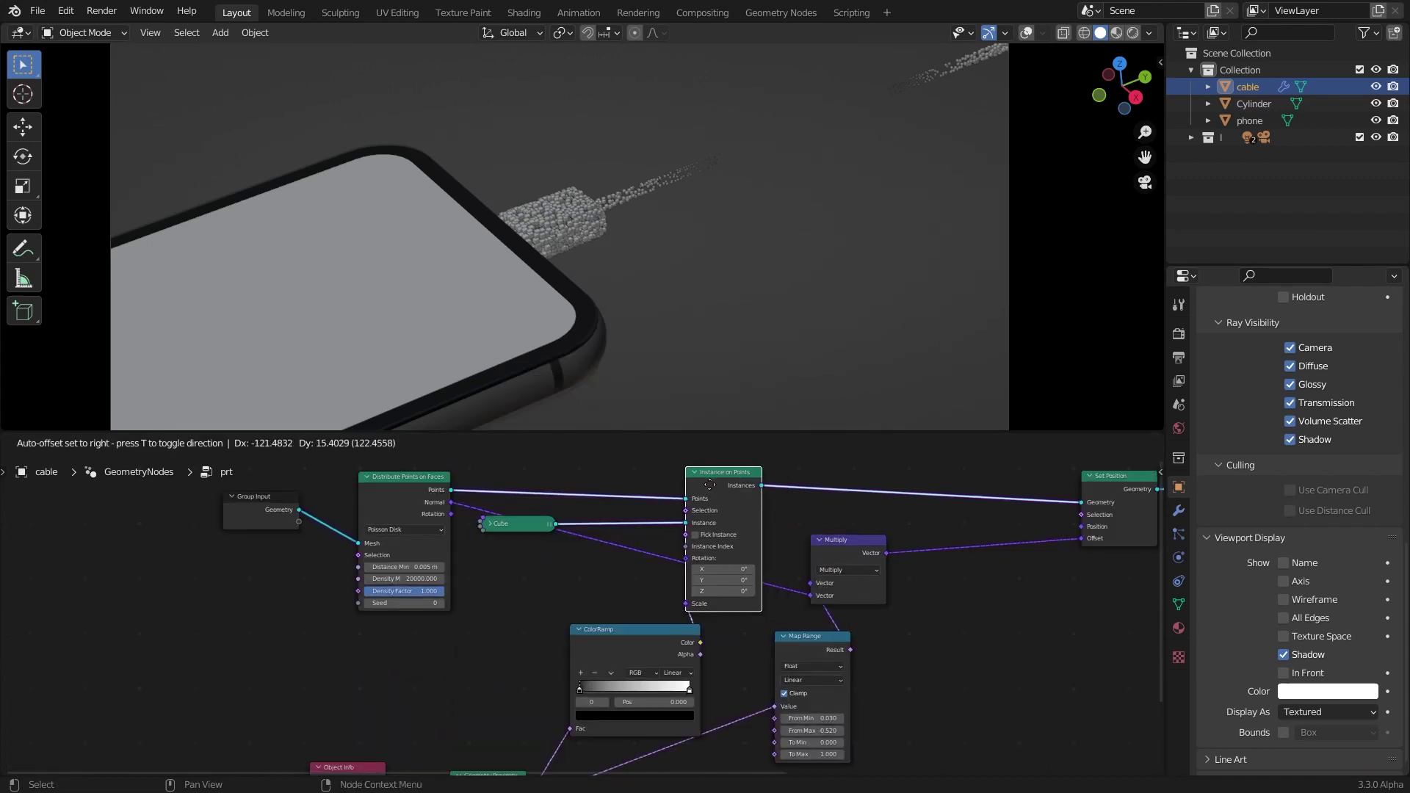
click(553, 629)
Flip the ColorRamp gradient and move its black stop to a position of about 0.104
scroll(566, 621, up, 1)
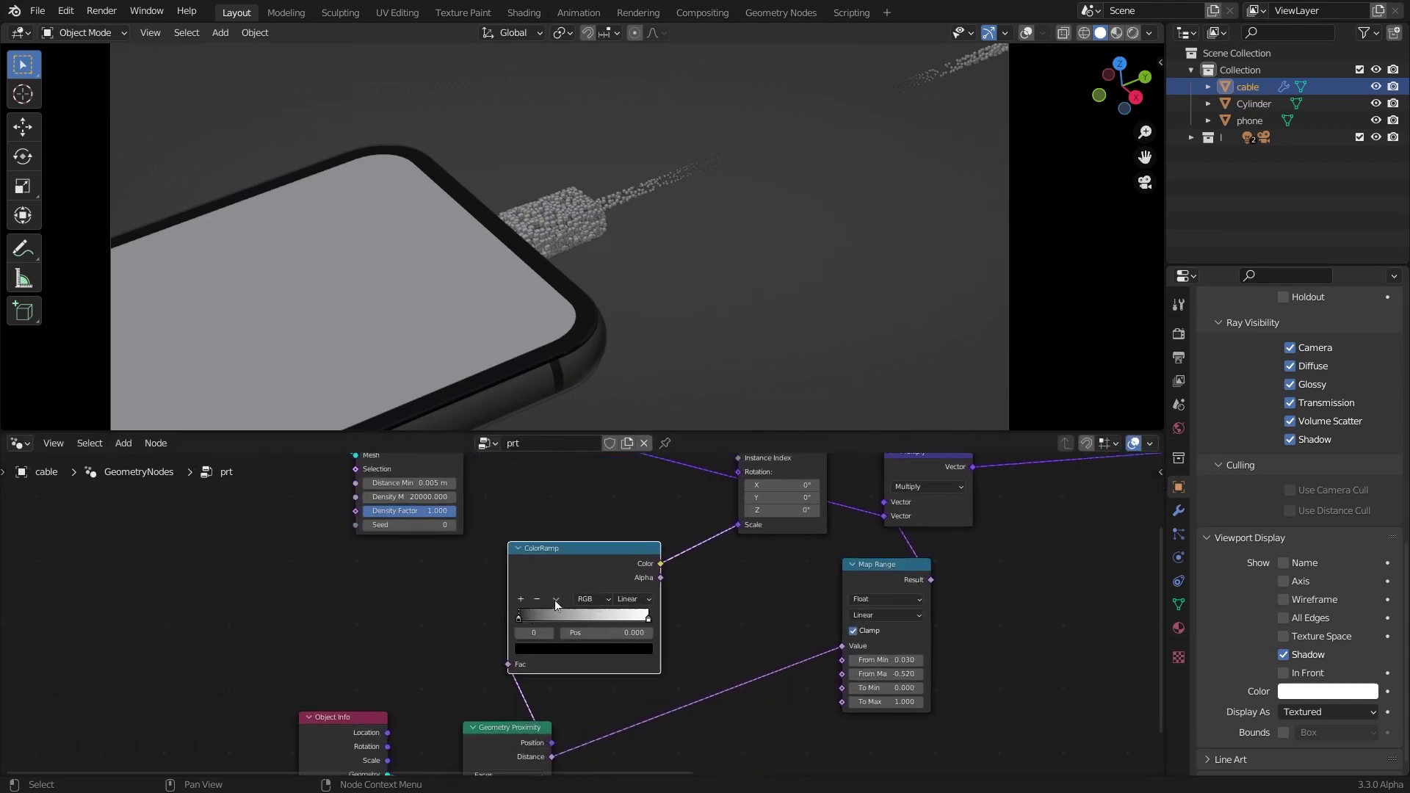
click(555, 600)
click(567, 615)
scroll(558, 616, up, 1)
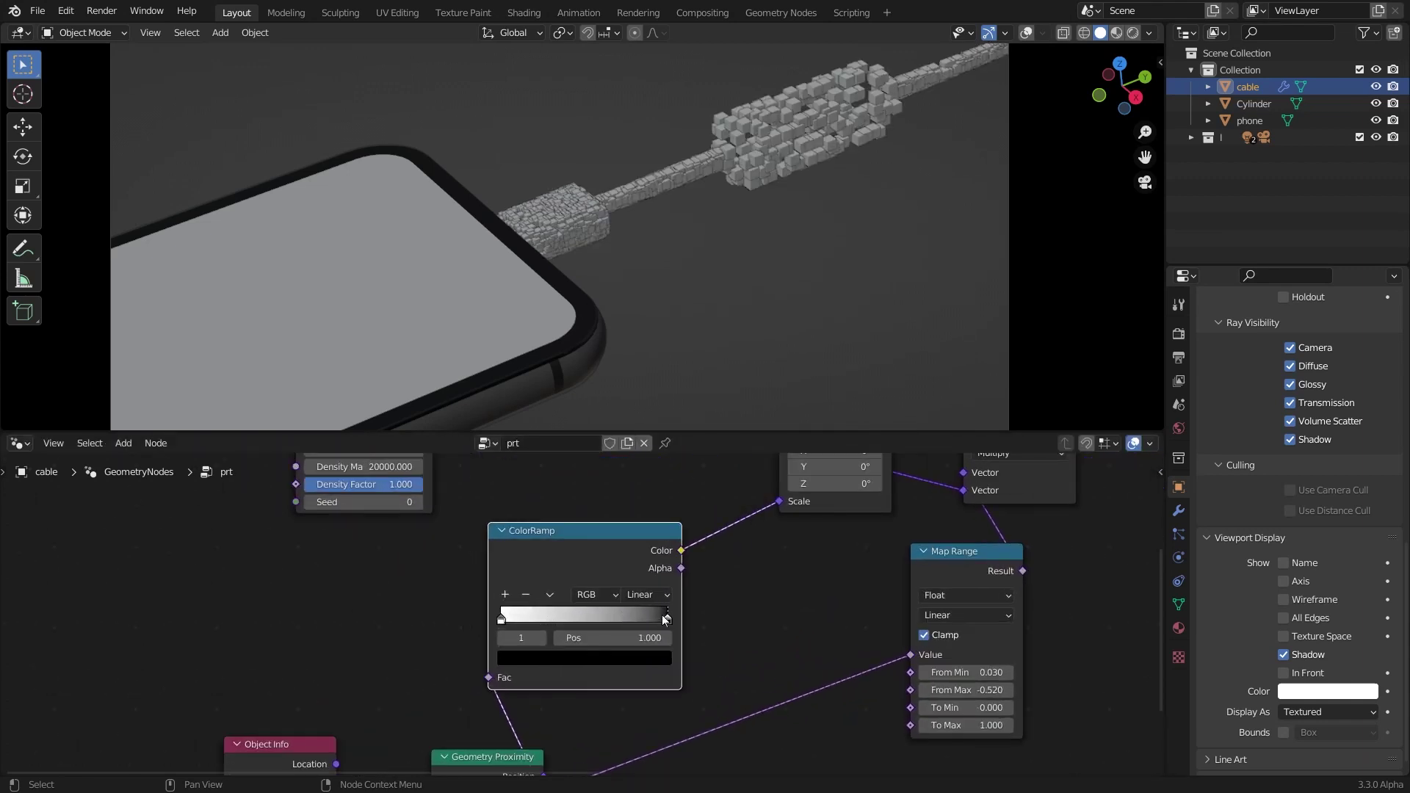
drag(664, 619, 520, 620)
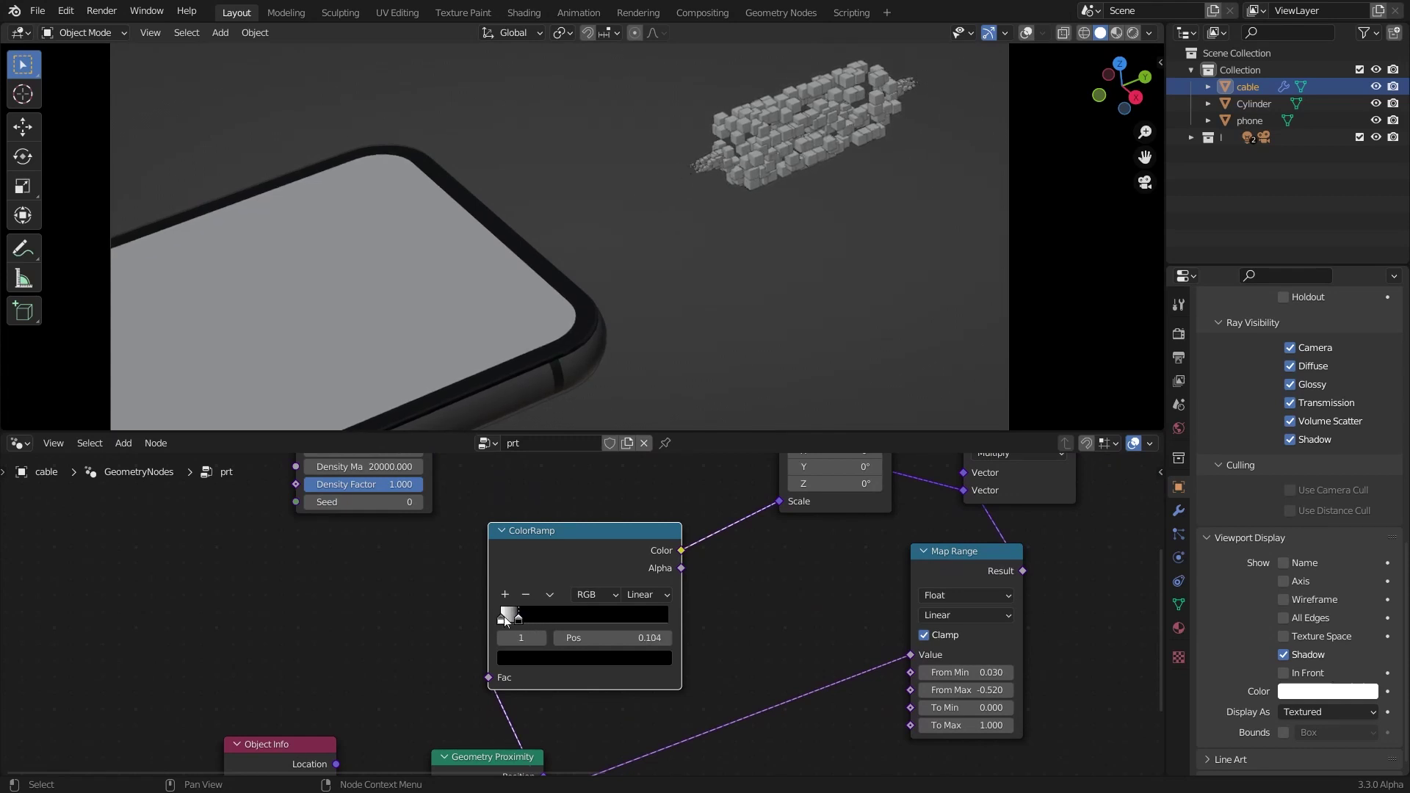
Darken the ColorRamp's white stop to a light grey and move the black stop to a position of about 0.092
scroll(505, 625, up, 2)
click(471, 621)
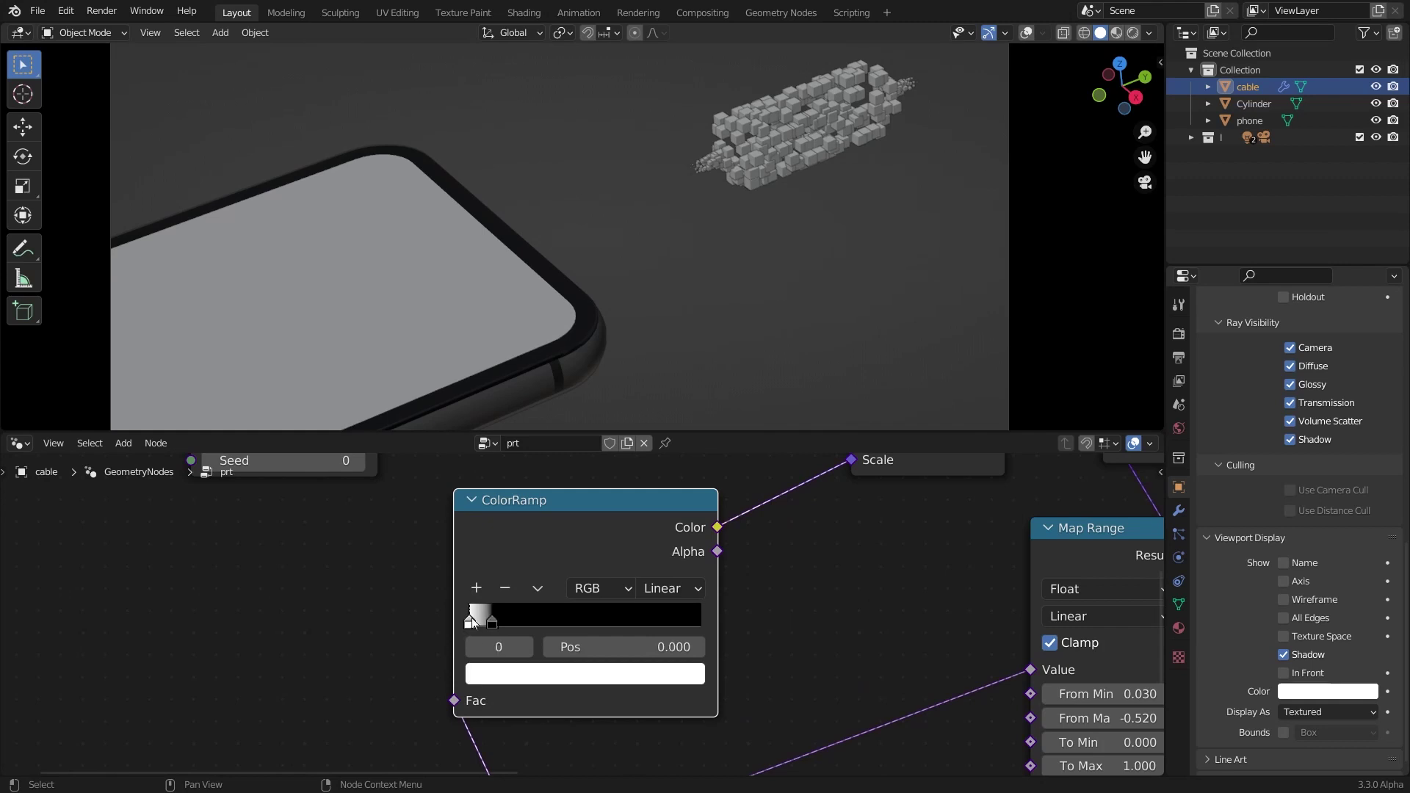
click(545, 677)
drag(624, 618, 496, 625)
key(Return)
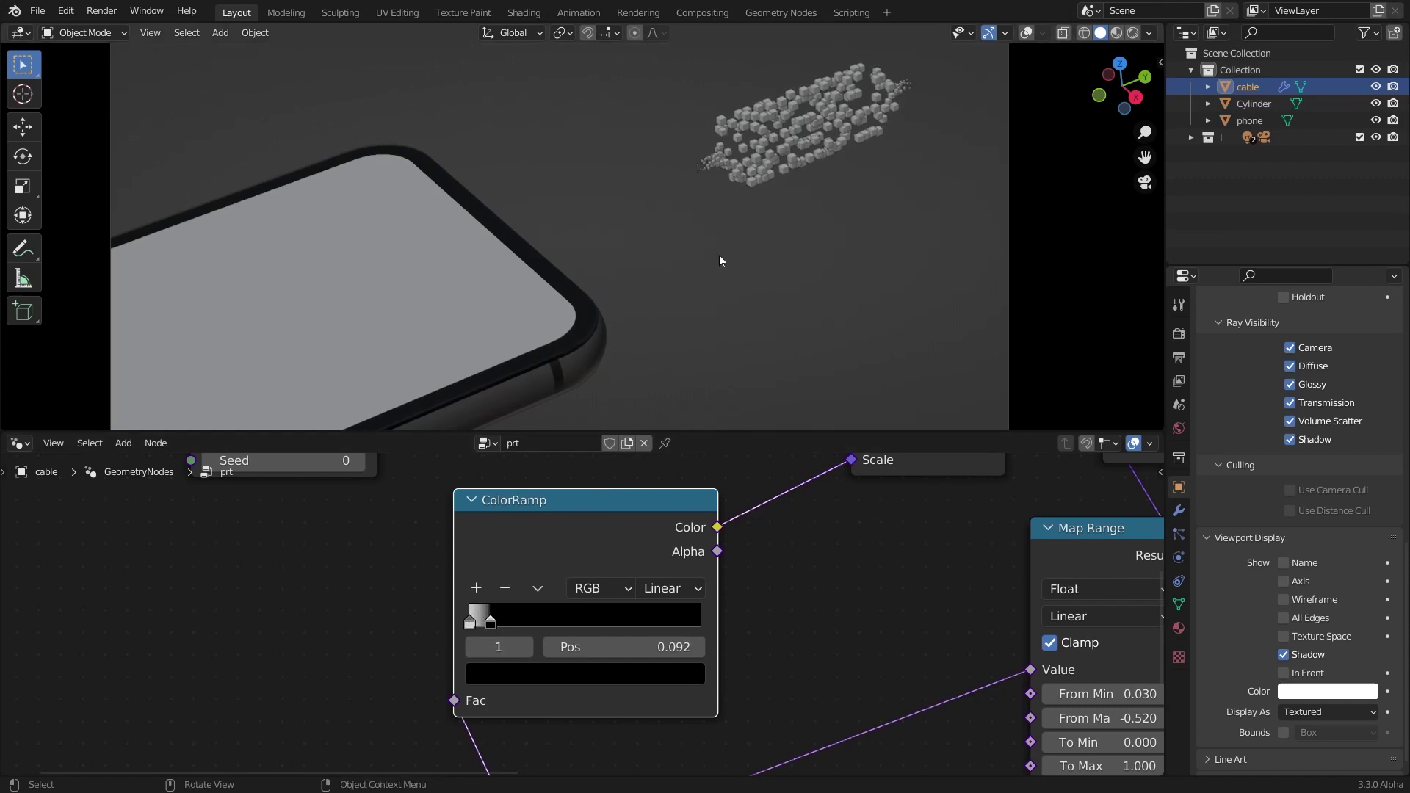
scroll(719, 257, down, 3)
scroll(473, 631, down, 8)
middle_drag(761, 668, 559, 634)
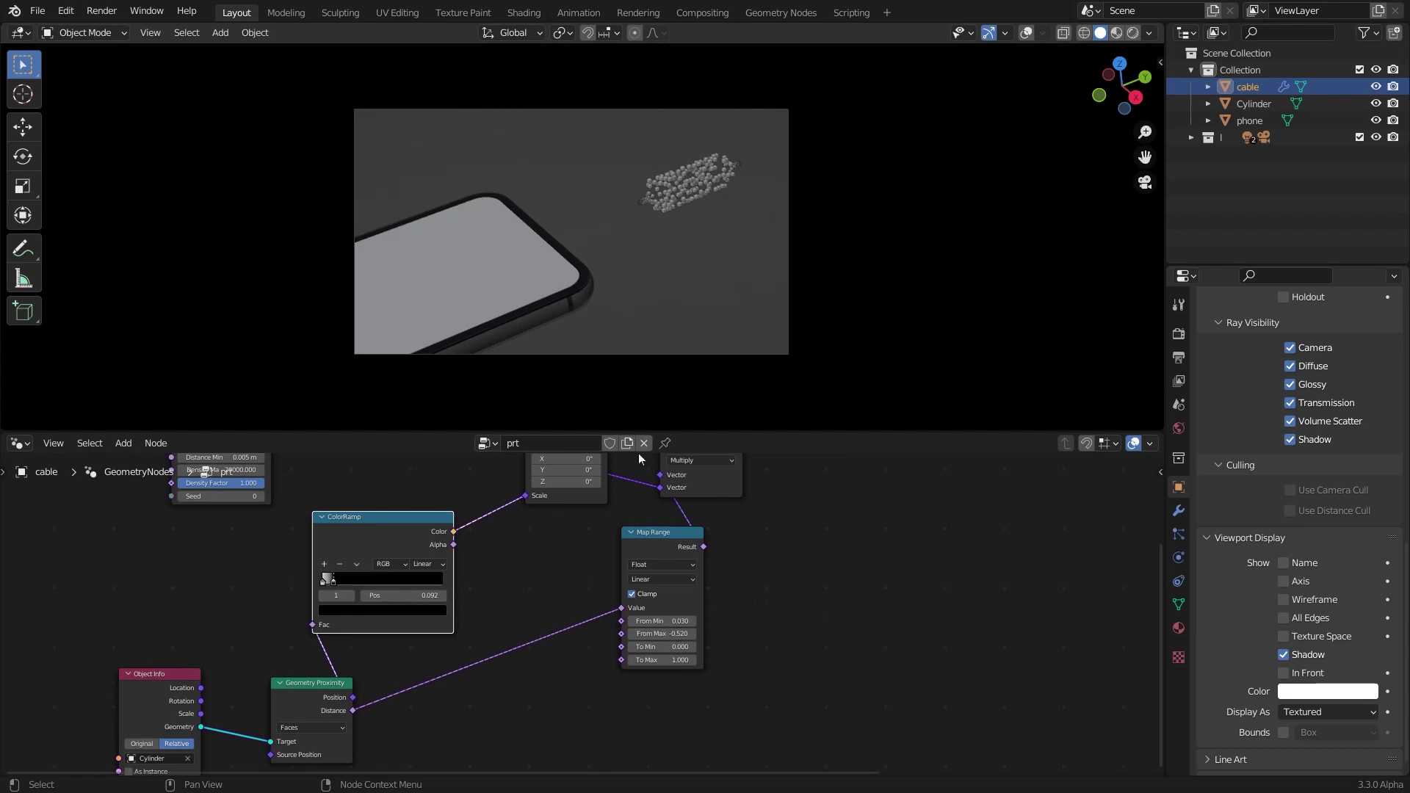
Set the Map Range node's To Max to 0.600
scroll(566, 644, up, 3)
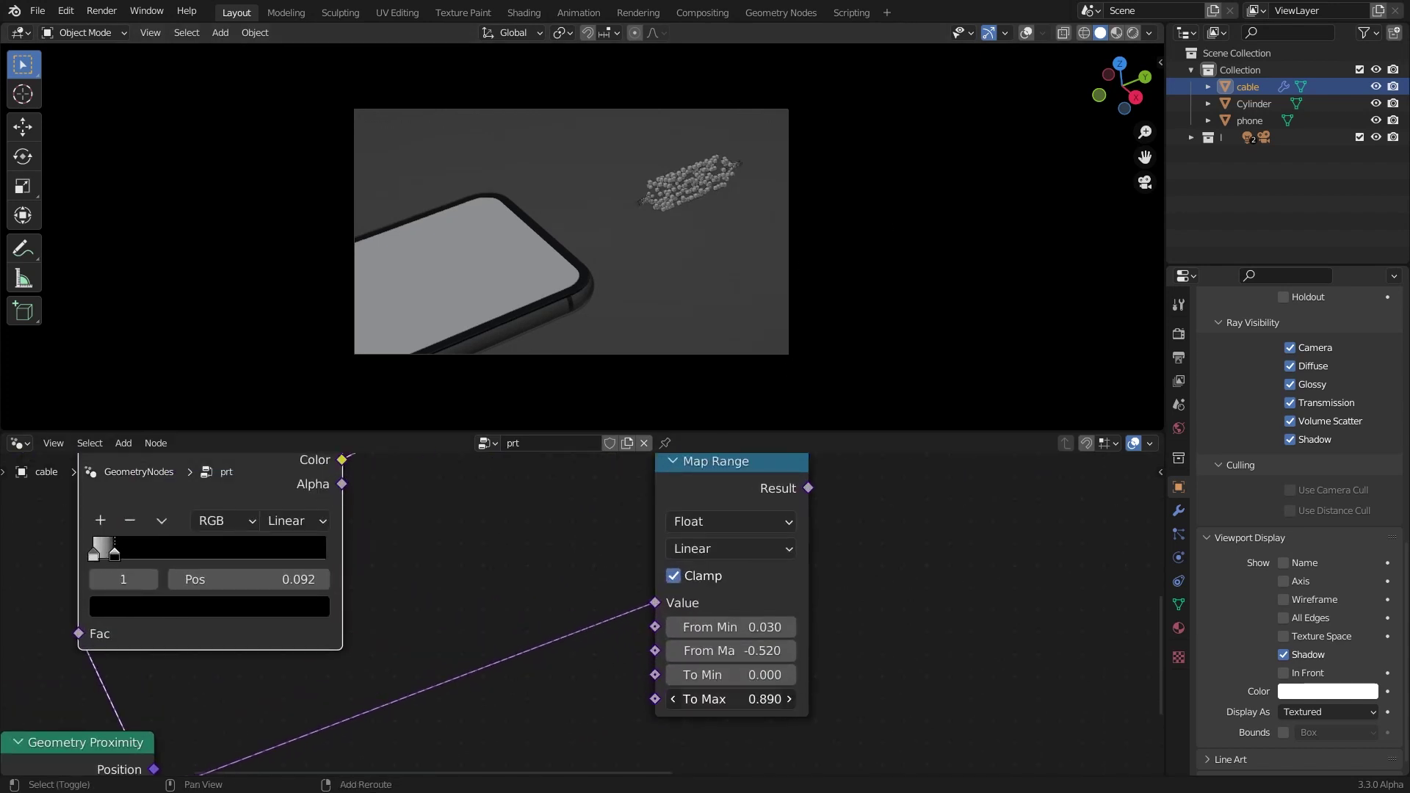
shift+drag(764, 699, 771, 699)
Move the Join Geometry node up before Group Output and connect the Group Input's Geometry to it
scroll(764, 661, down, 16)
middle_drag(893, 534, 663, 651)
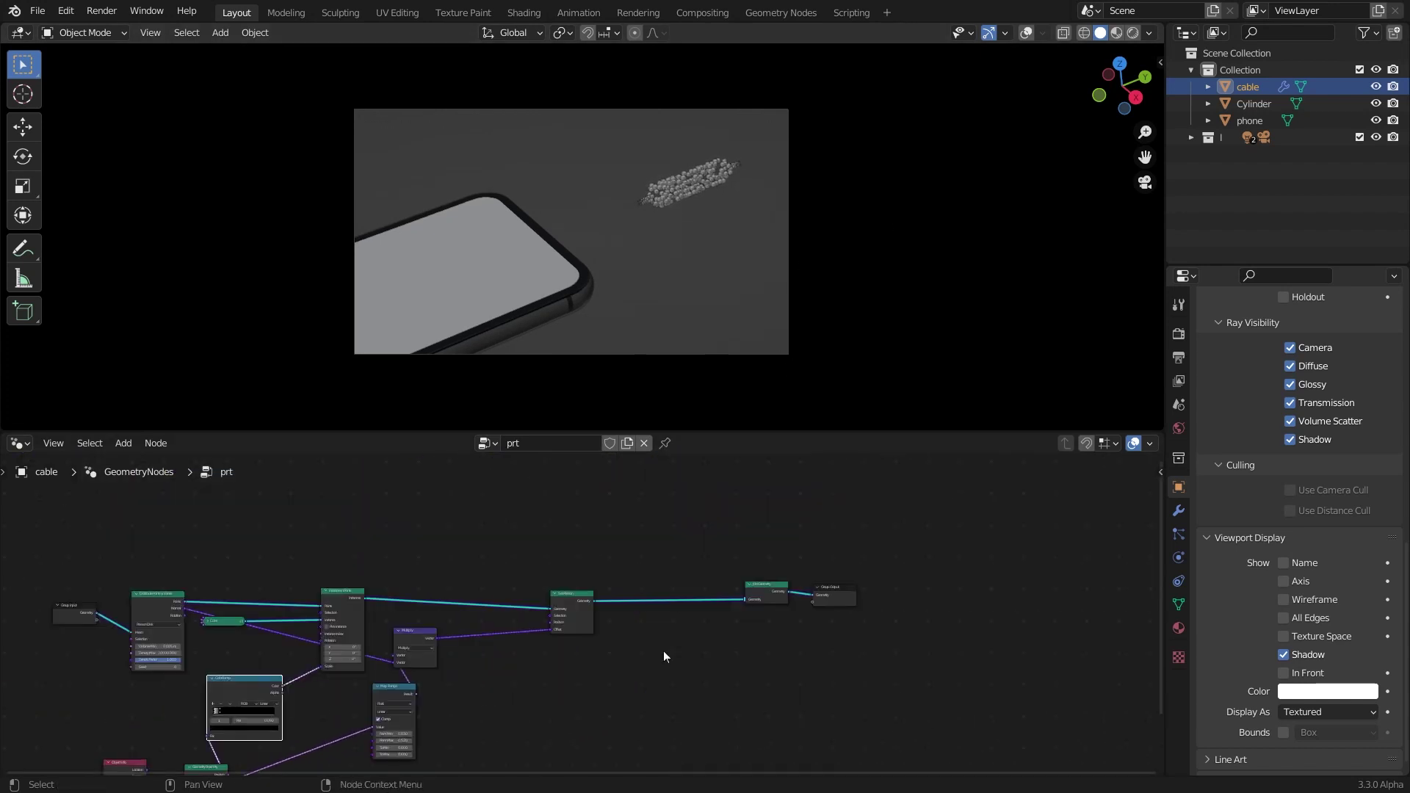
scroll(735, 631, up, 7)
drag(890, 584, 837, 547)
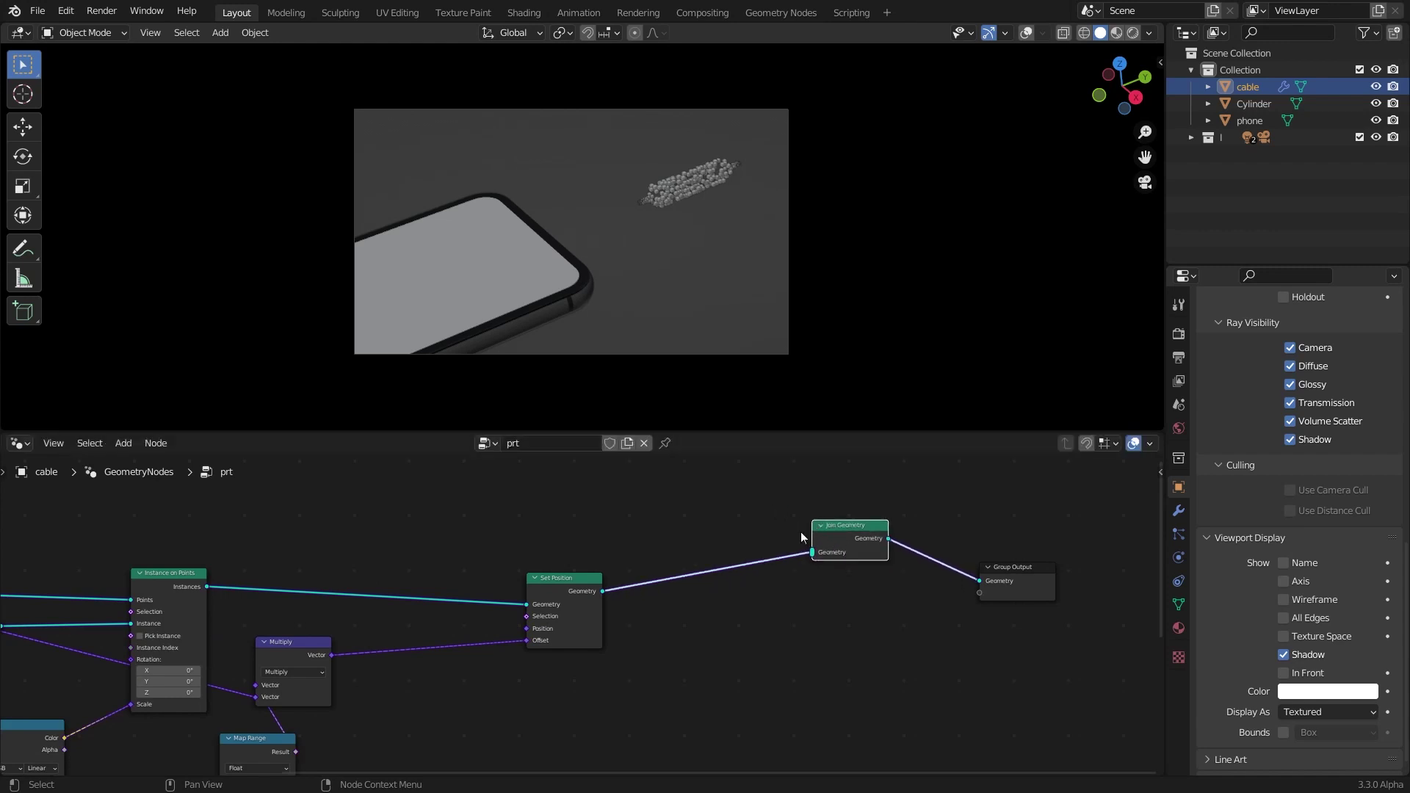
scroll(514, 602, down, 3)
middle_drag(514, 602, 794, 629)
drag(187, 636, 1037, 592)
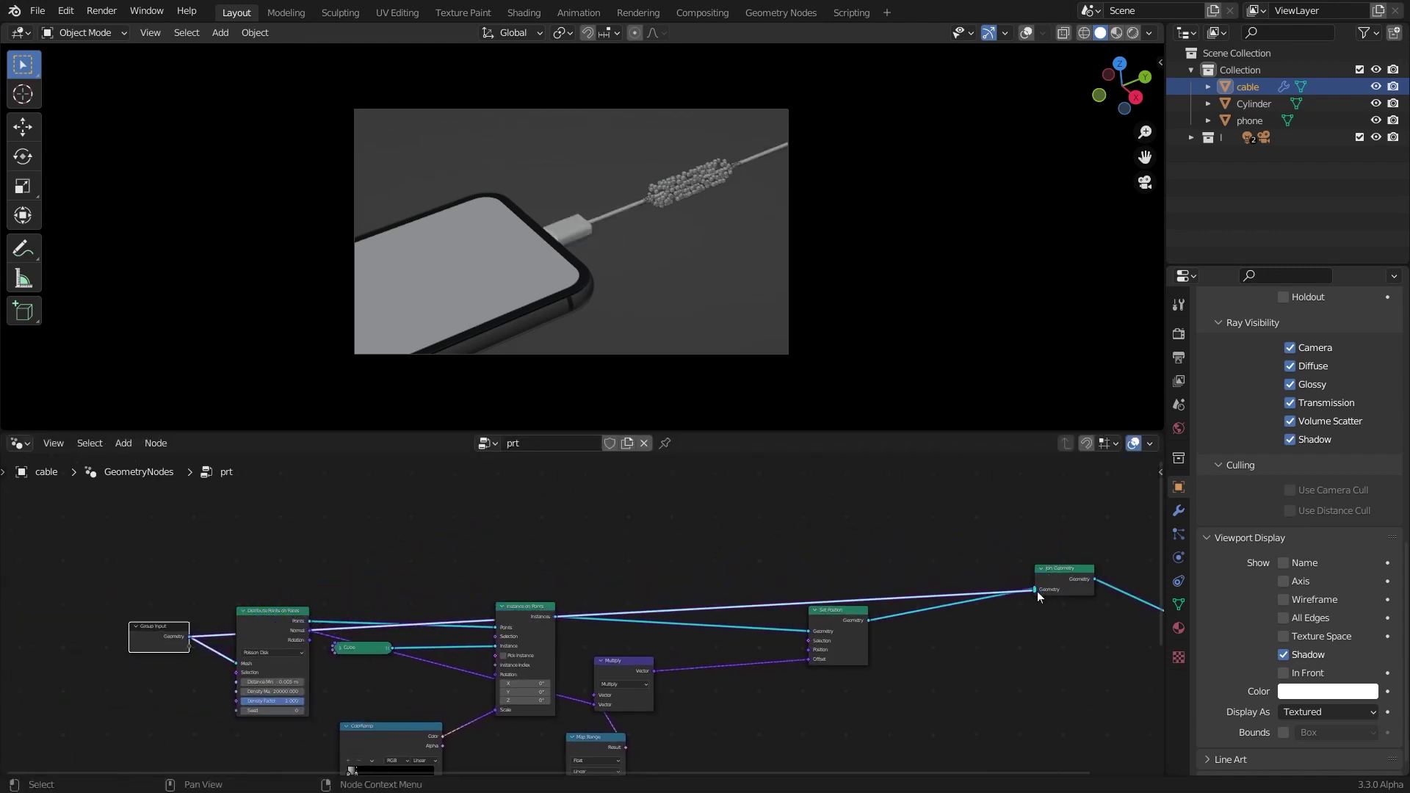
Reduce the Map Range node's To Max to 0.370
scroll(639, 284, up, 5)
scroll(543, 597, down, 4)
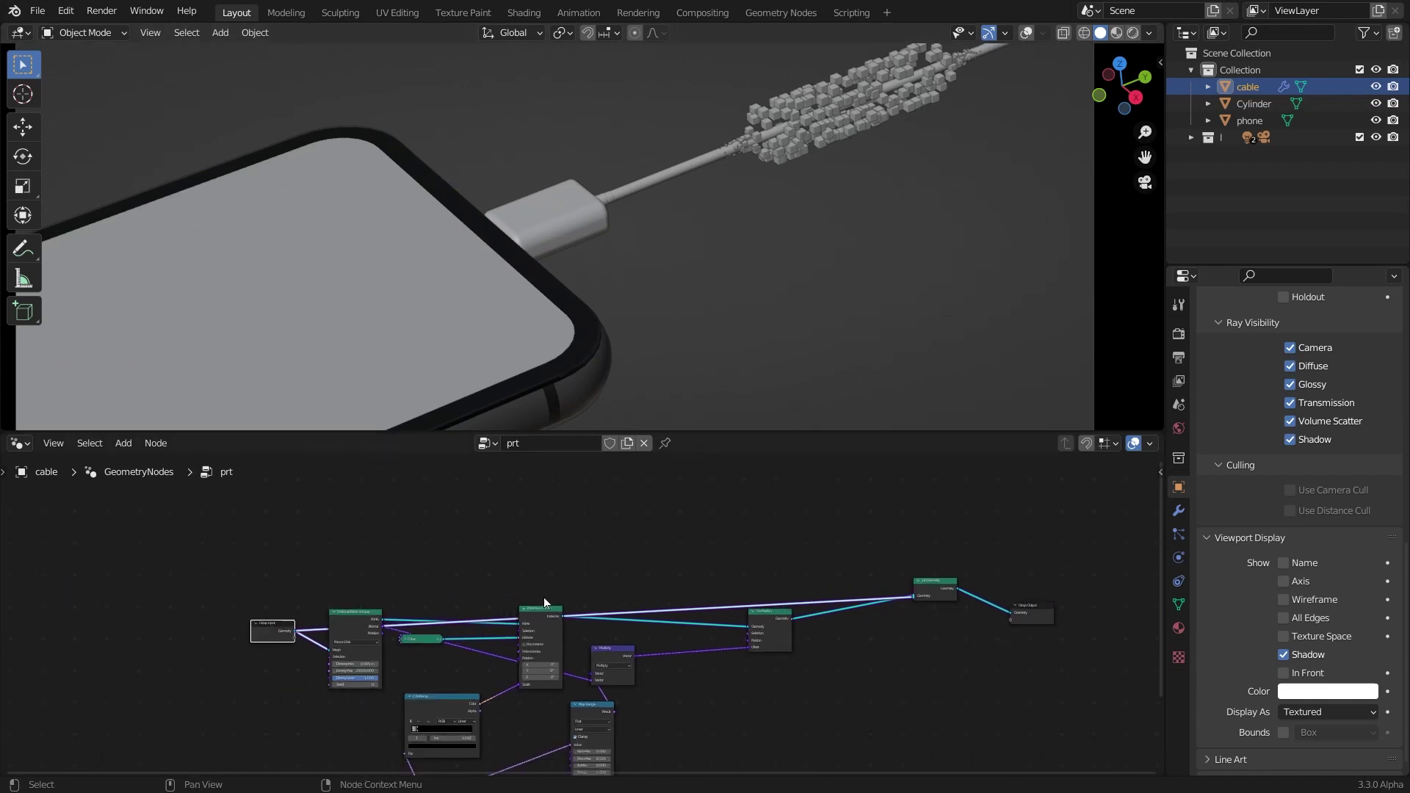
middle_drag(543, 597, 641, 464)
scroll(641, 550, up, 8)
middle_drag(739, 637, 688, 627)
scroll(688, 632, up, 2)
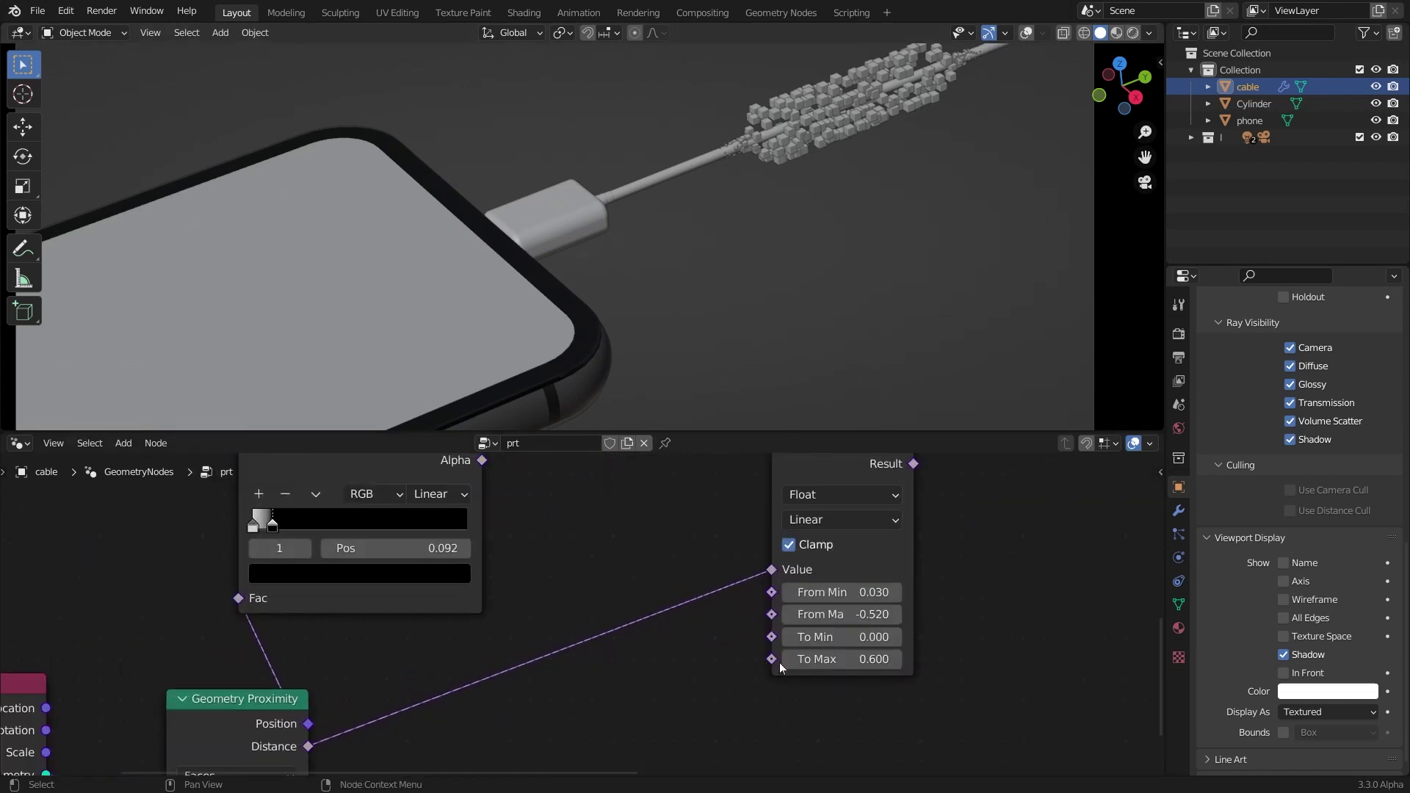
drag(838, 659, 808, 660)
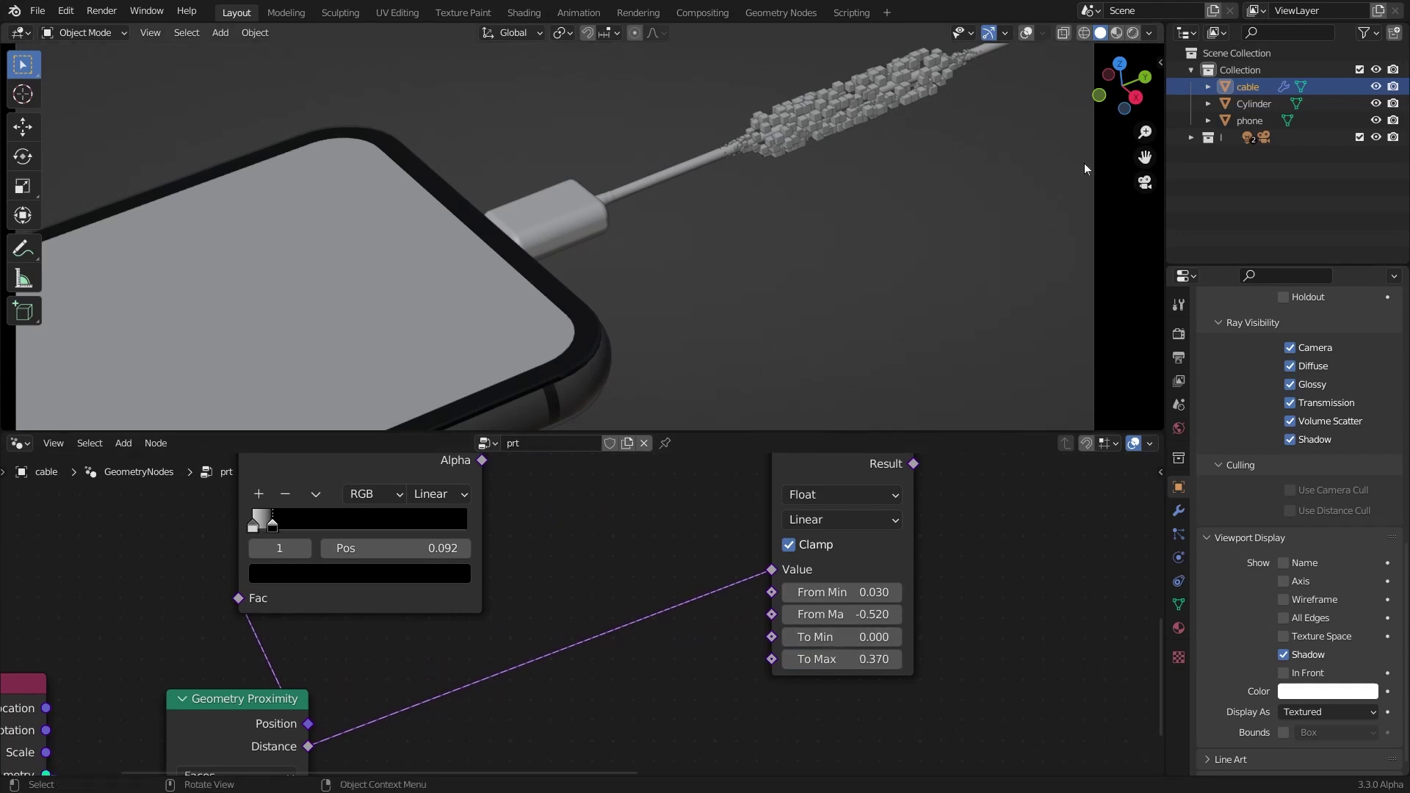
Select the Cylinder and scale it down along the Y axis
click(1253, 104)
scroll(454, 190, down, 1)
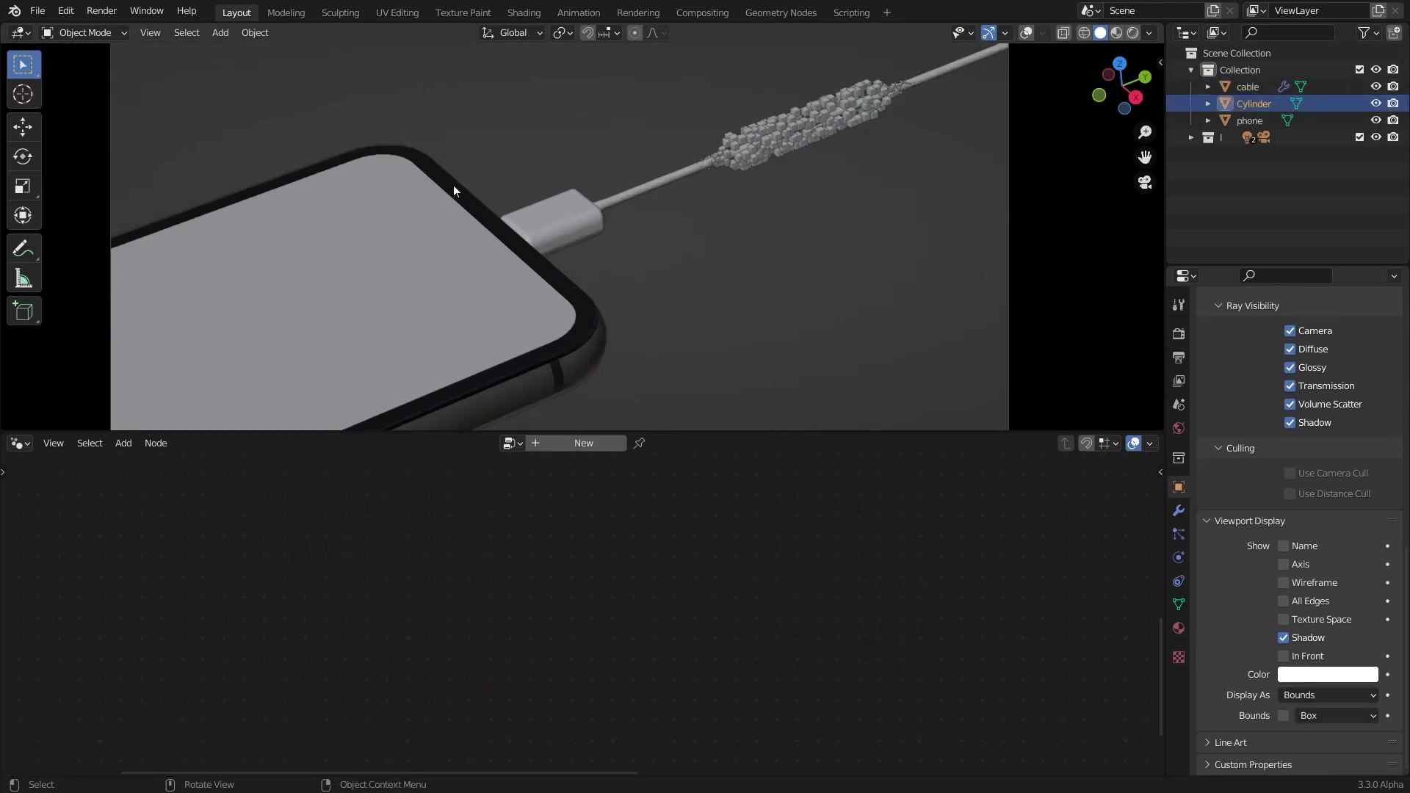
key(s)
key(y)
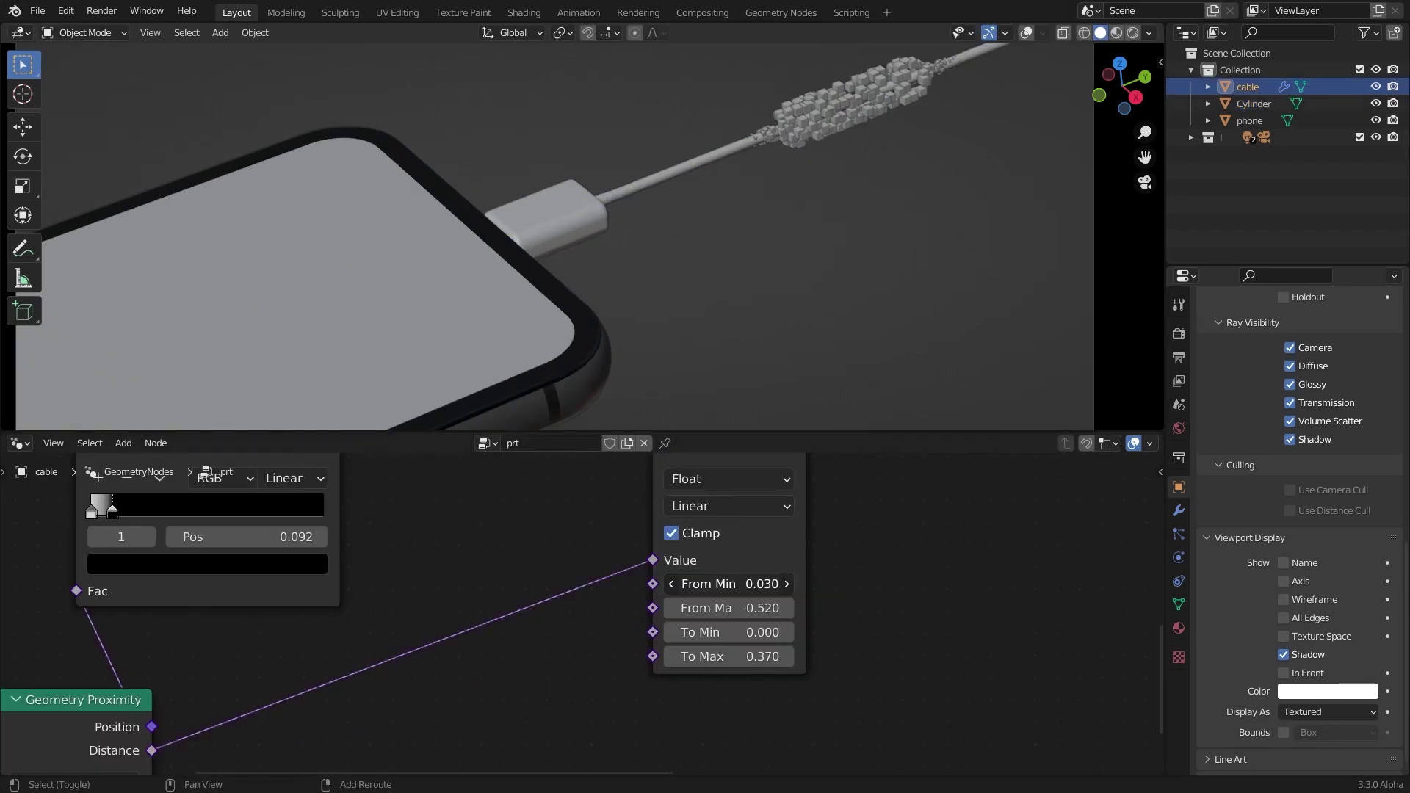
On the cable's Map Range node, set From Min to 0.060 and To Max to 0.220
mouse_move(729, 584)
mouse_down()
mouse_move(756, 584)
mouse_move(723, 584)
mouse_move(741, 584)
mouse_up()
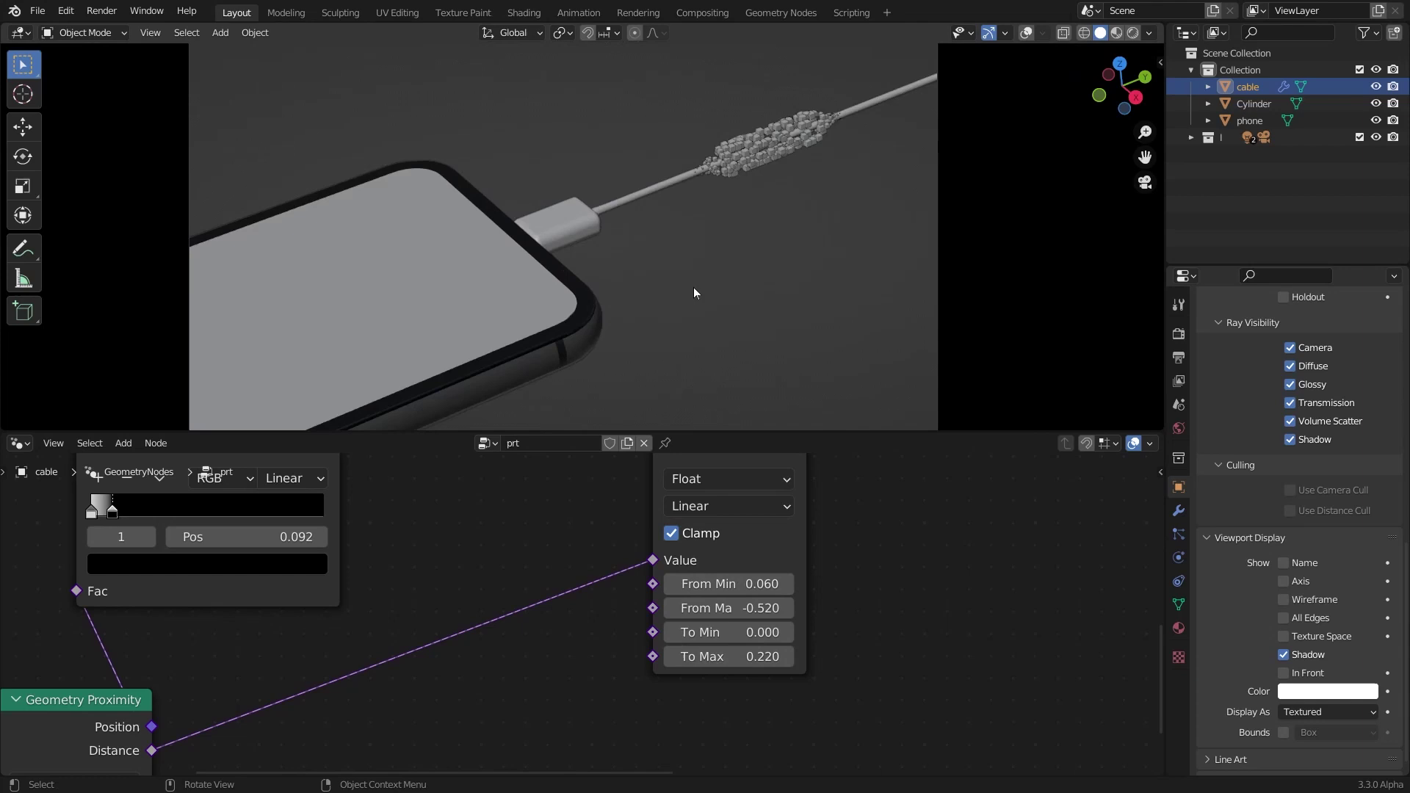
scroll(693, 288, up, 2)
scroll(804, 216, down, 3)
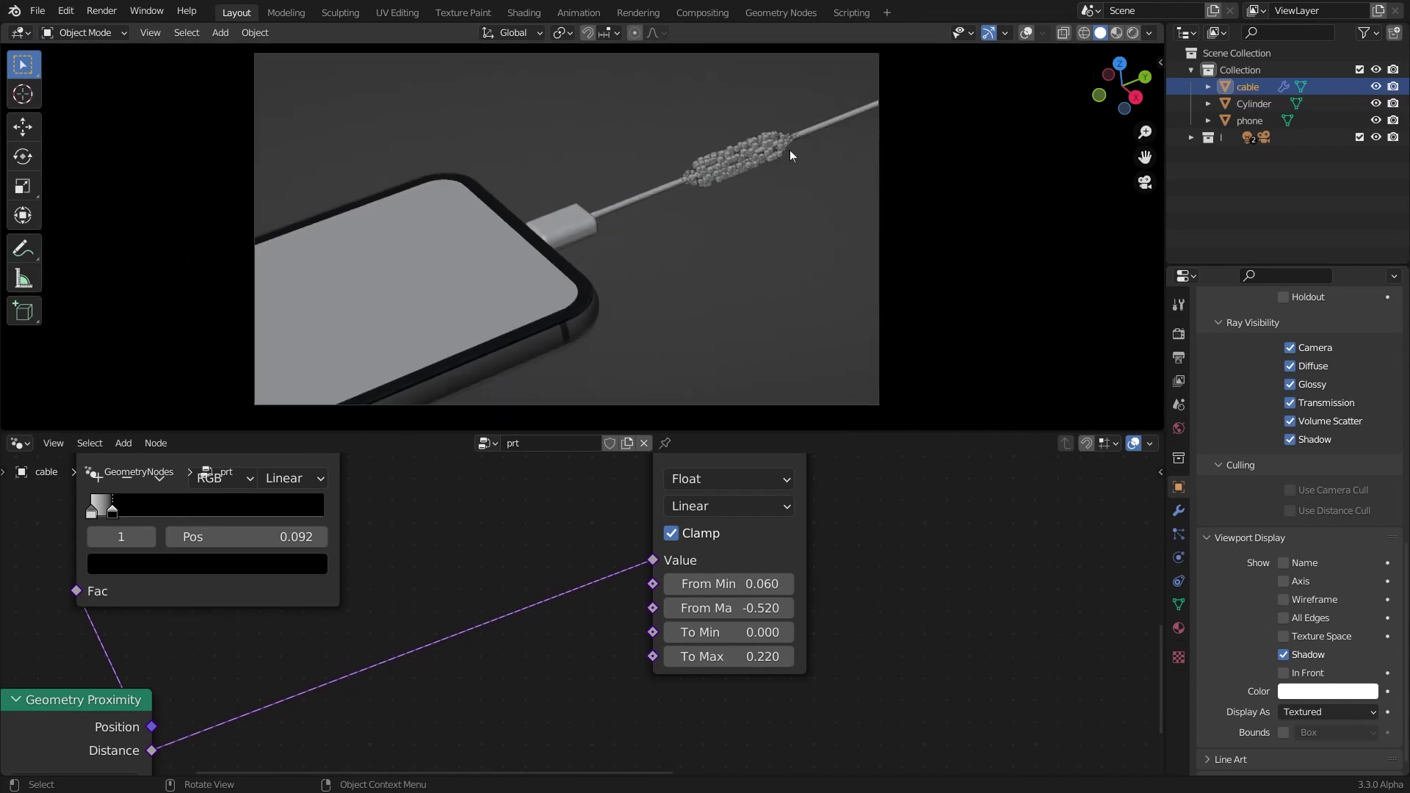
shift+middle_drag(720, 172, 711, 204)
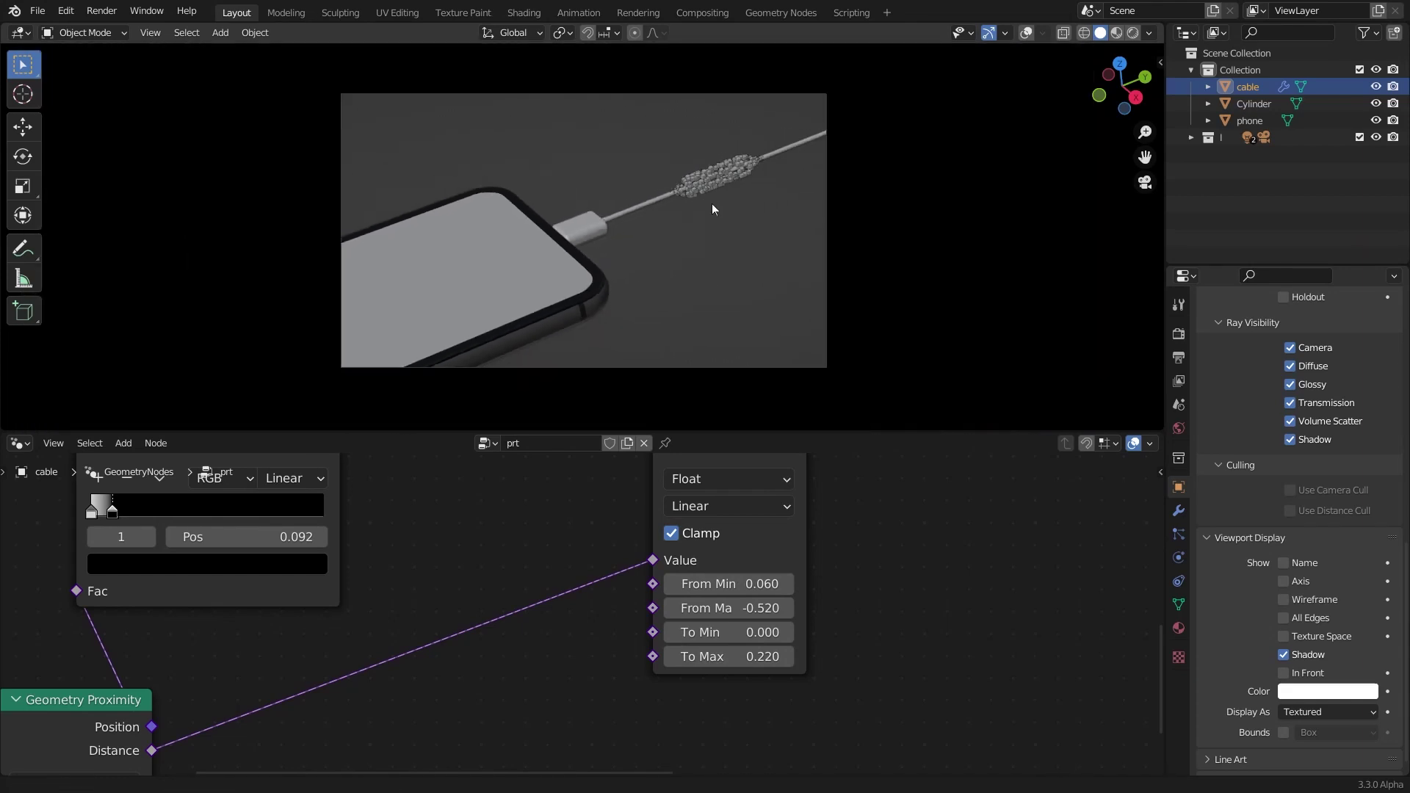
Show the viewport overlays and move the Cylinder about 0.29 m along negative Y toward the phone's connector
click(1025, 33)
click(1024, 34)
click(1024, 36)
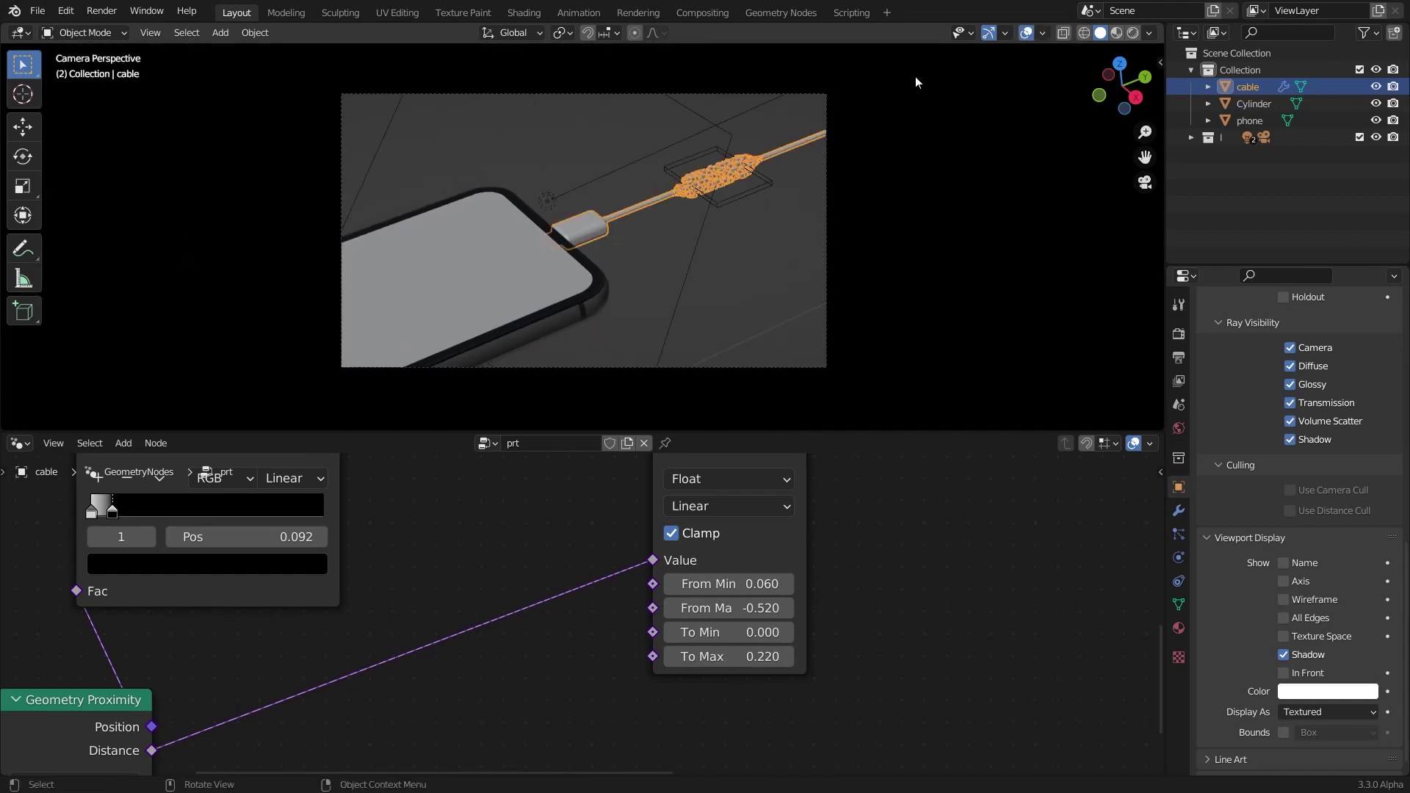
click(759, 191)
key(g)
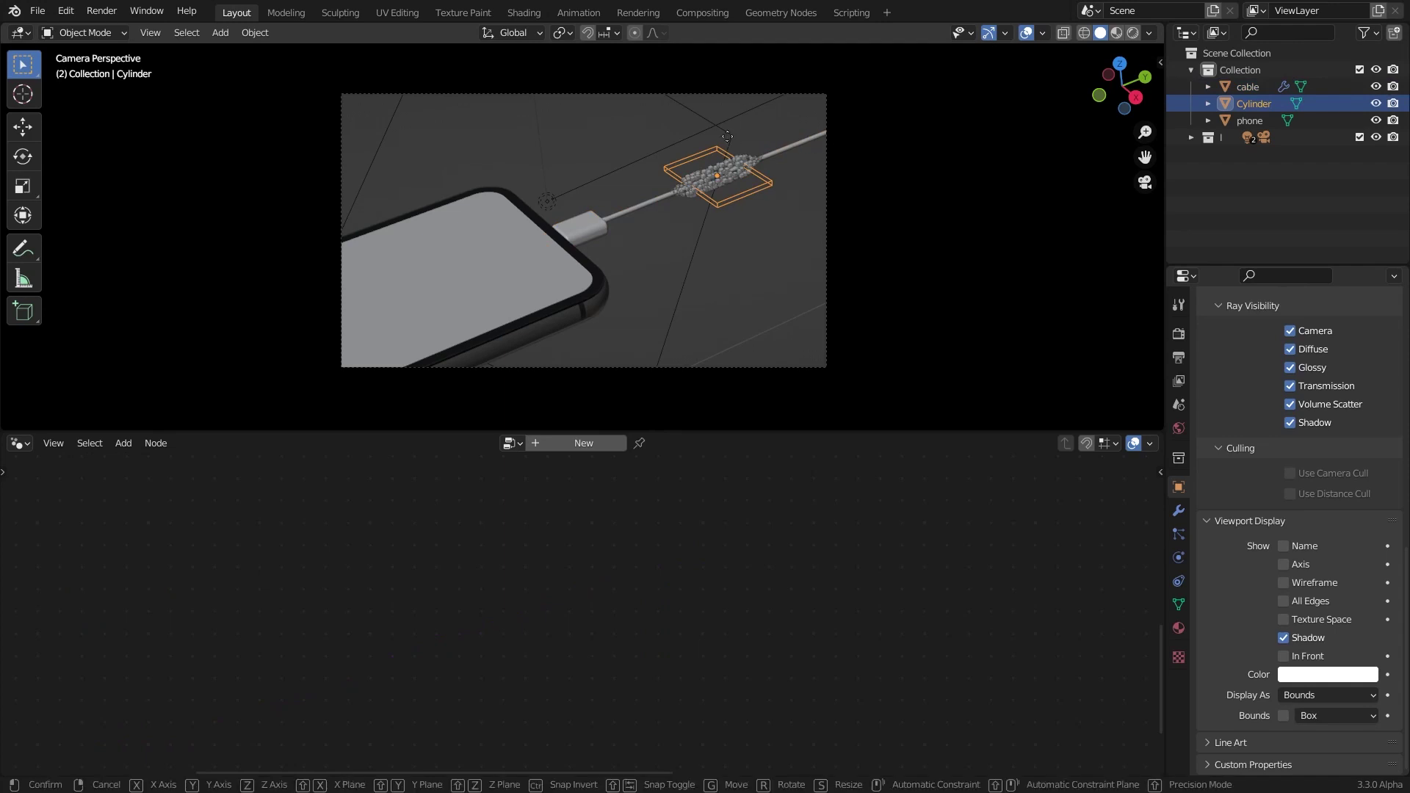
key(y)
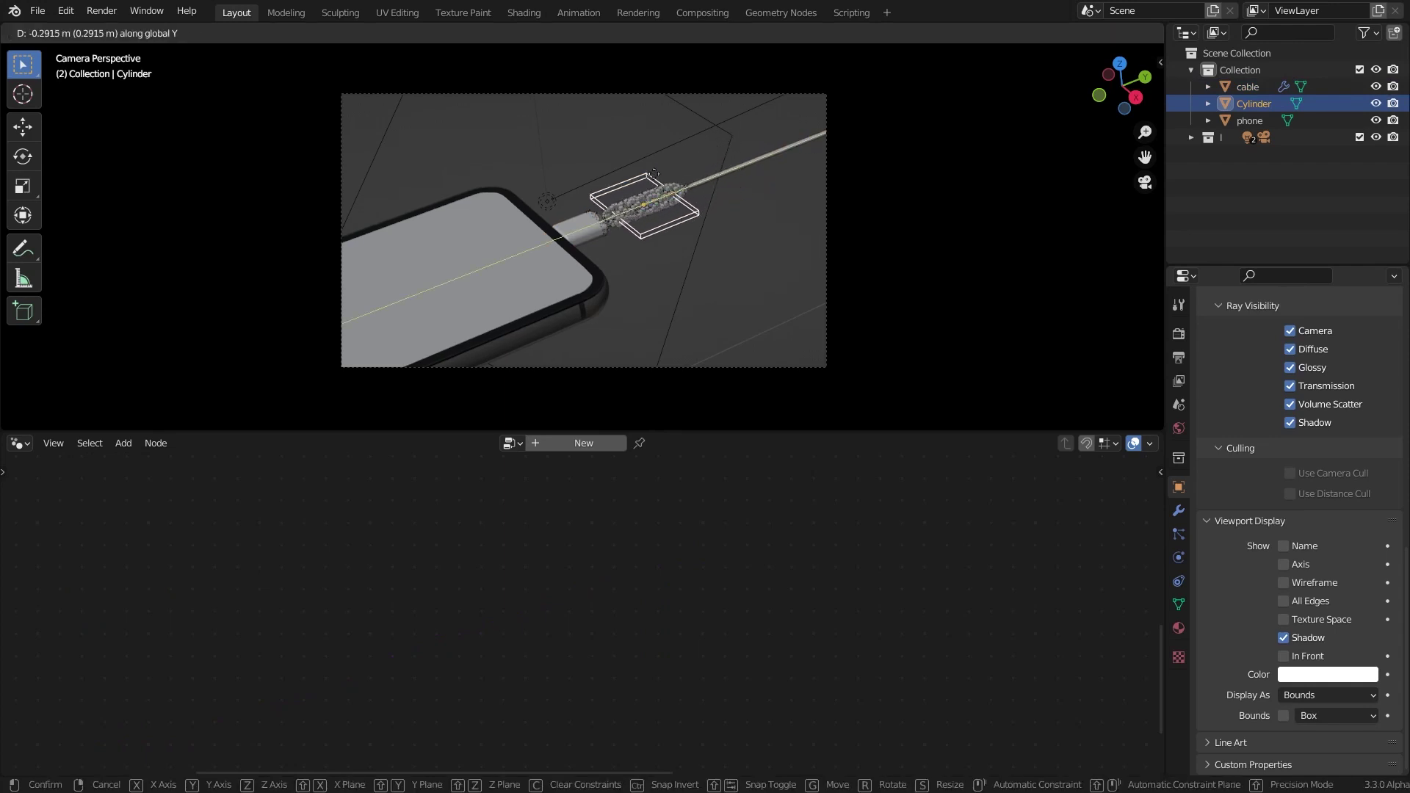
click(656, 243)
Move the Cylinder partway back along positive Y, away from the connector, and hide the viewport overlays
scroll(656, 243, up, 3)
key(g)
key(y)
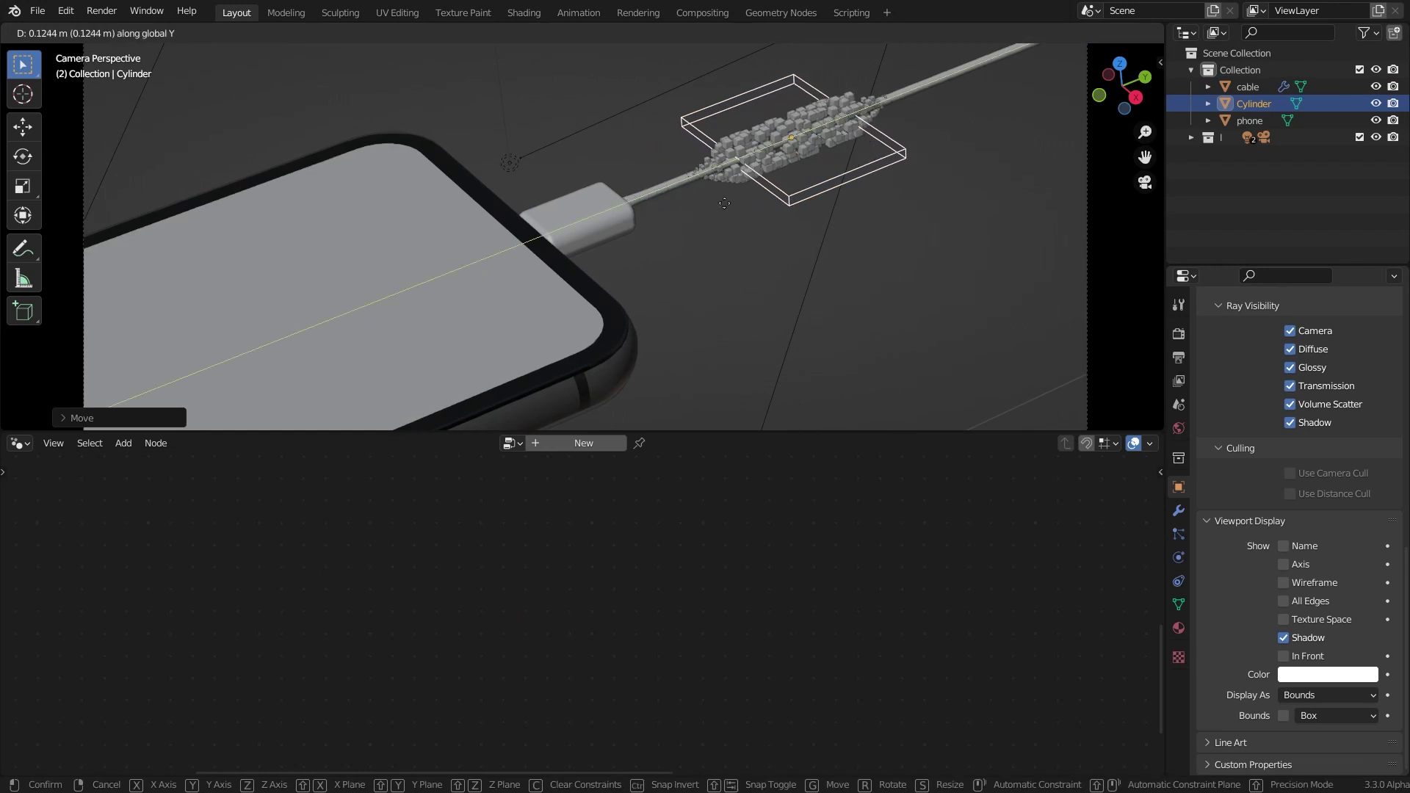
click(1041, 39)
click(1025, 32)
scroll(584, 223, down, 3)
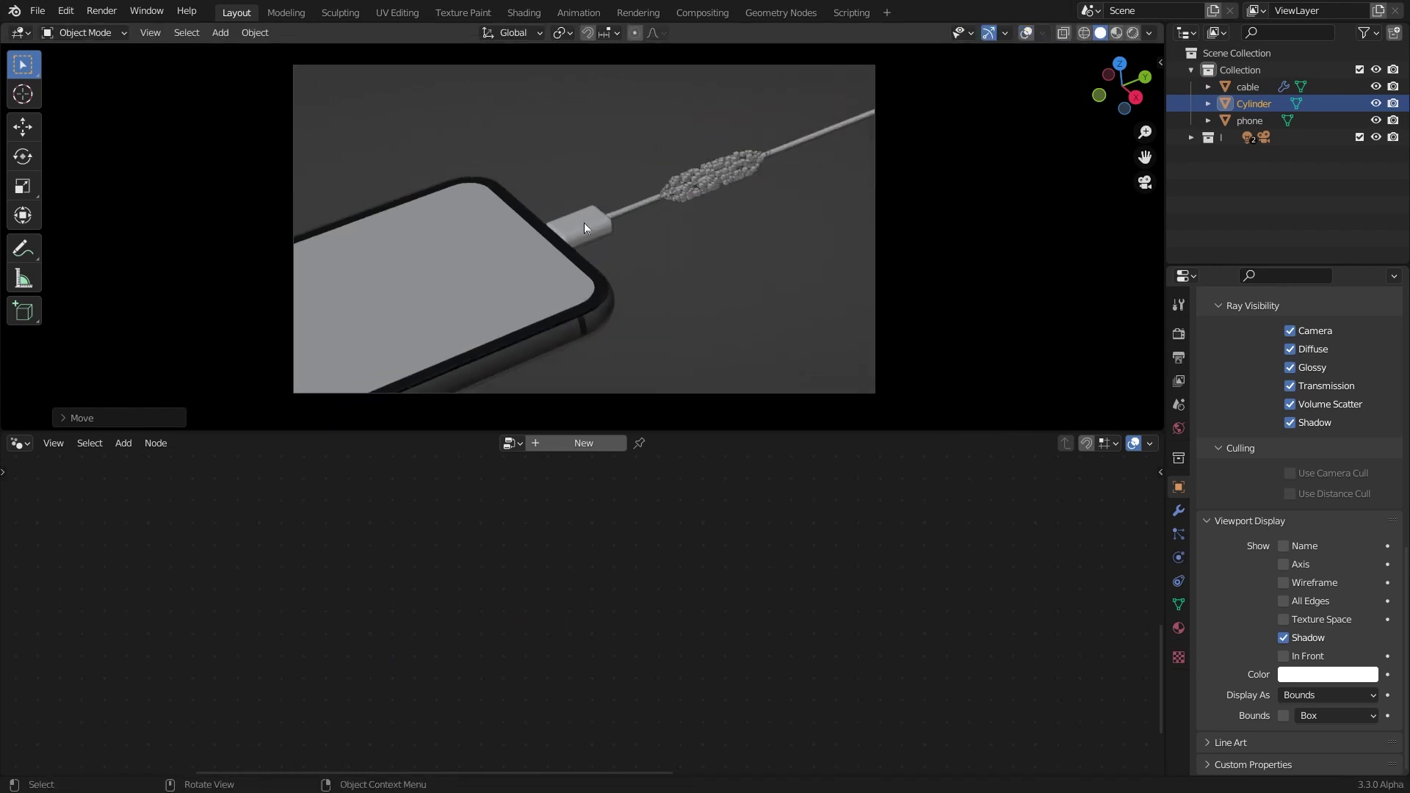
Open the material properties, show the viewport overlays and select the cable
scroll(1073, 104, up, 2)
click(1178, 628)
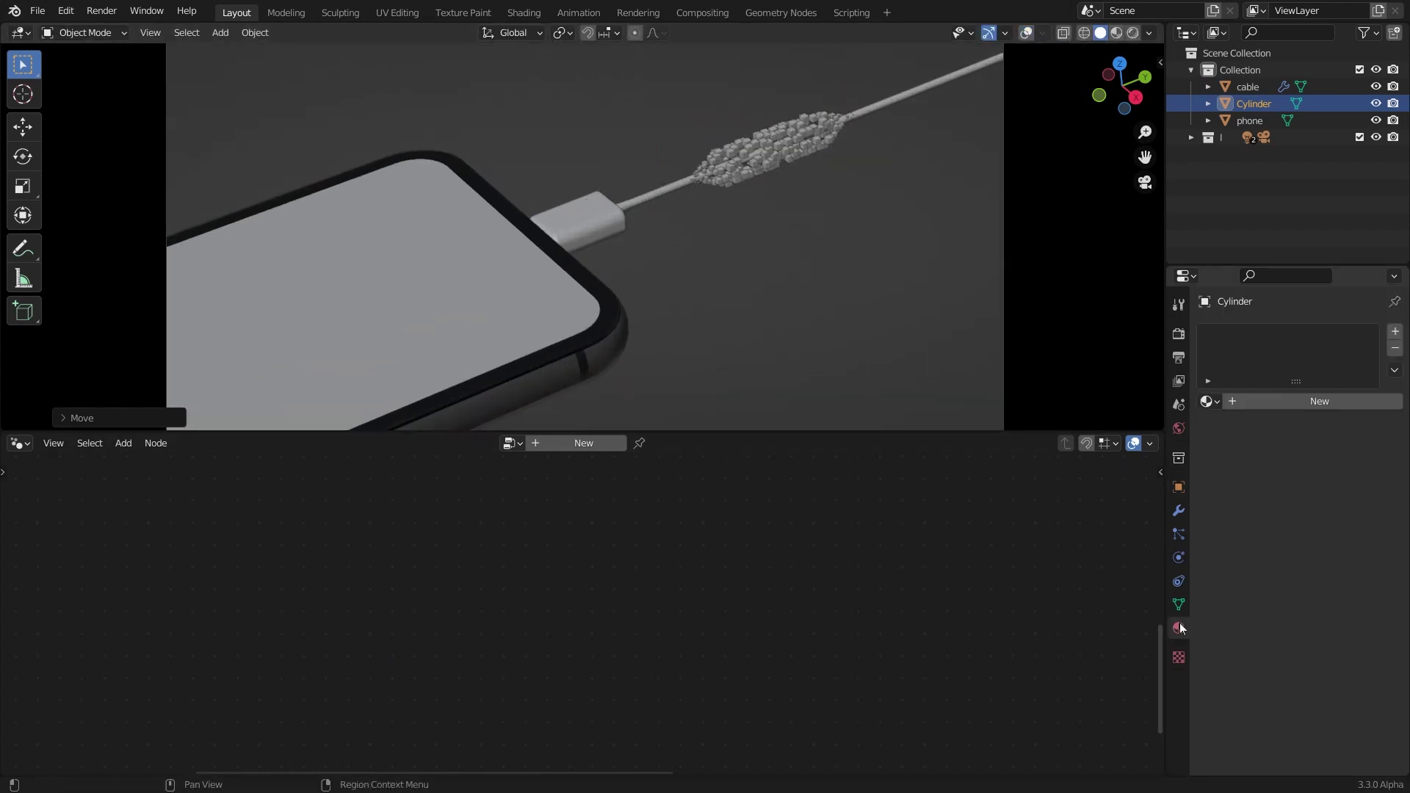
click(1026, 33)
click(683, 170)
Move the Set Position node below the link that runs from Group Input to Join Geometry
scroll(735, 558, down, 4)
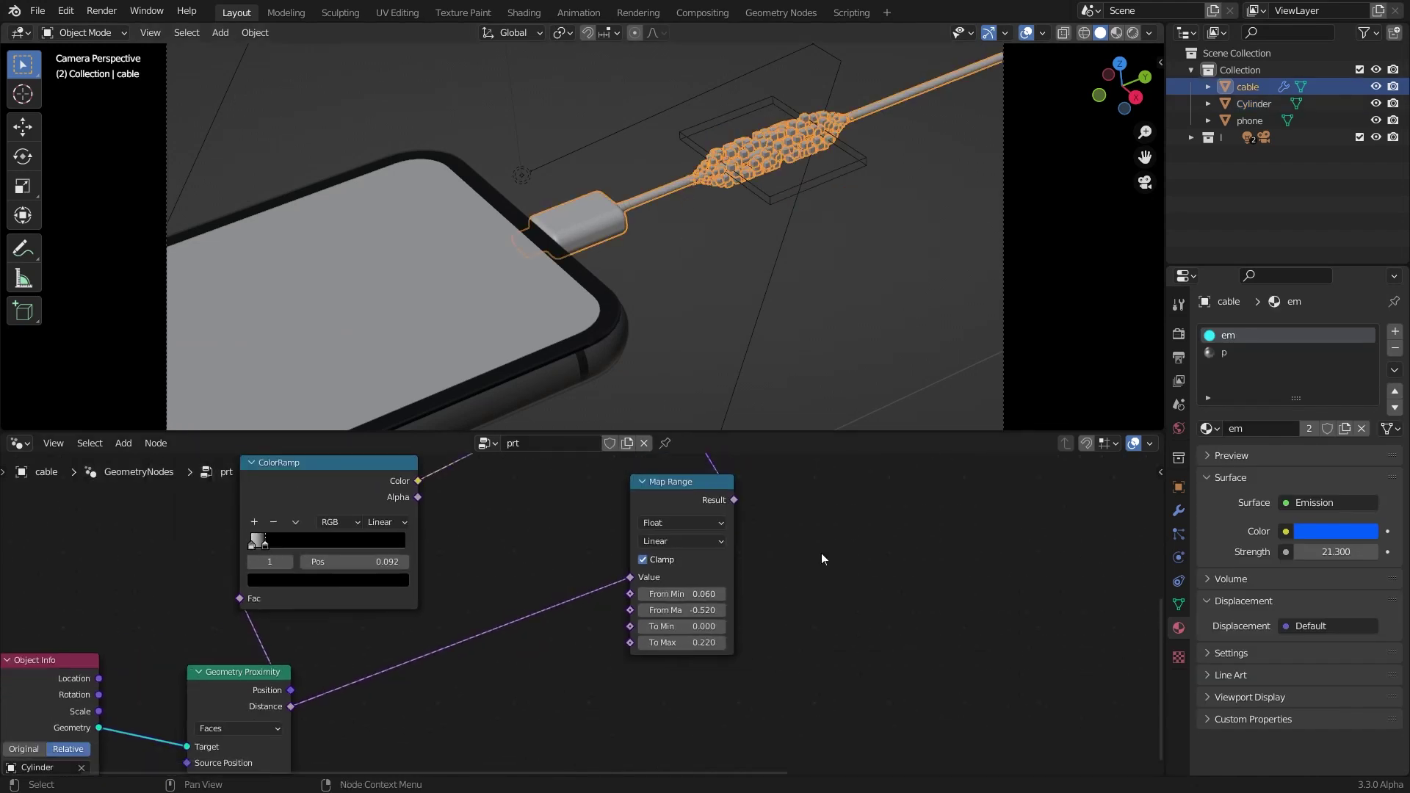
middle_drag(791, 508, 634, 569)
scroll(634, 569, up, 1)
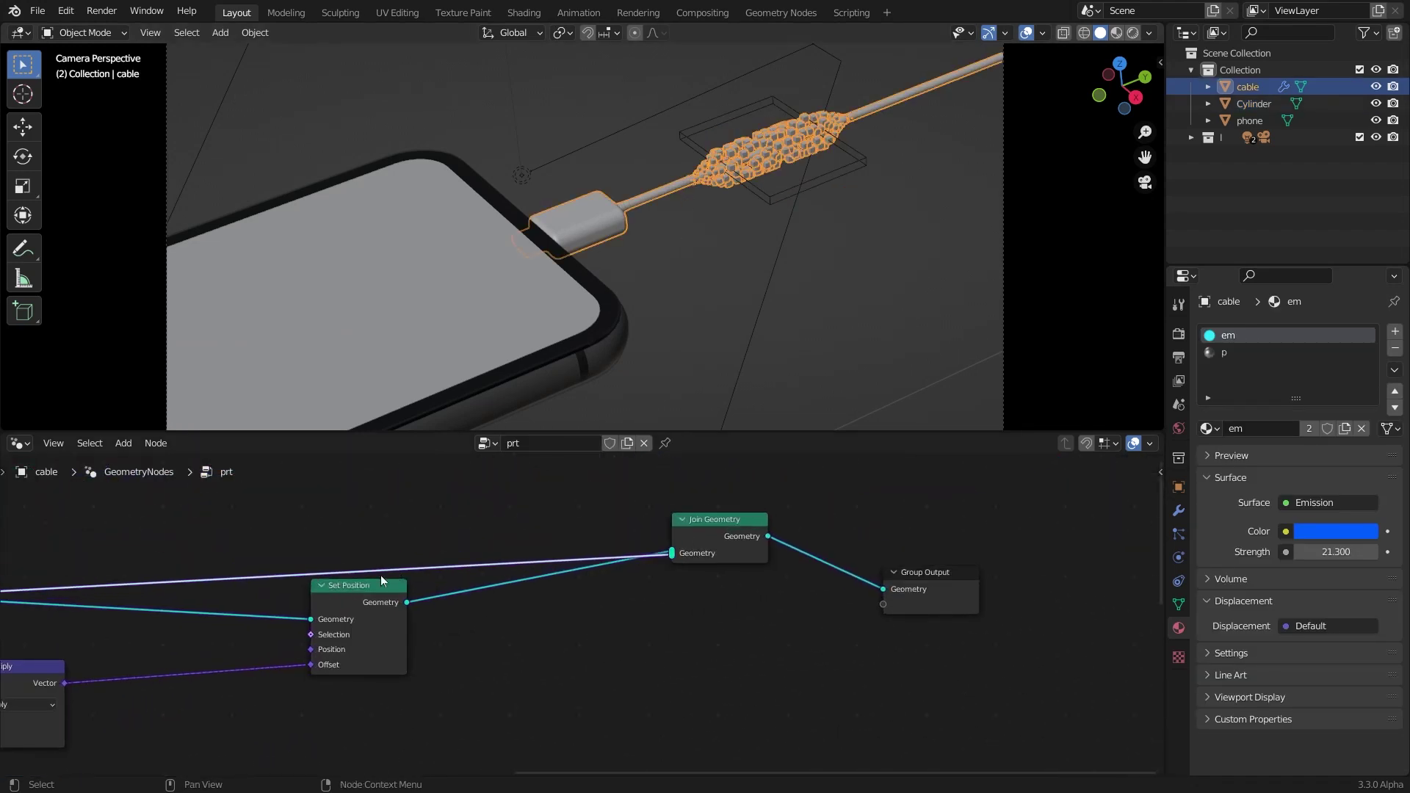
drag(380, 580, 356, 690)
Insert a Set Material node between Set Position and Join Geometry and assign the material em
key(shift+a)
text(set)
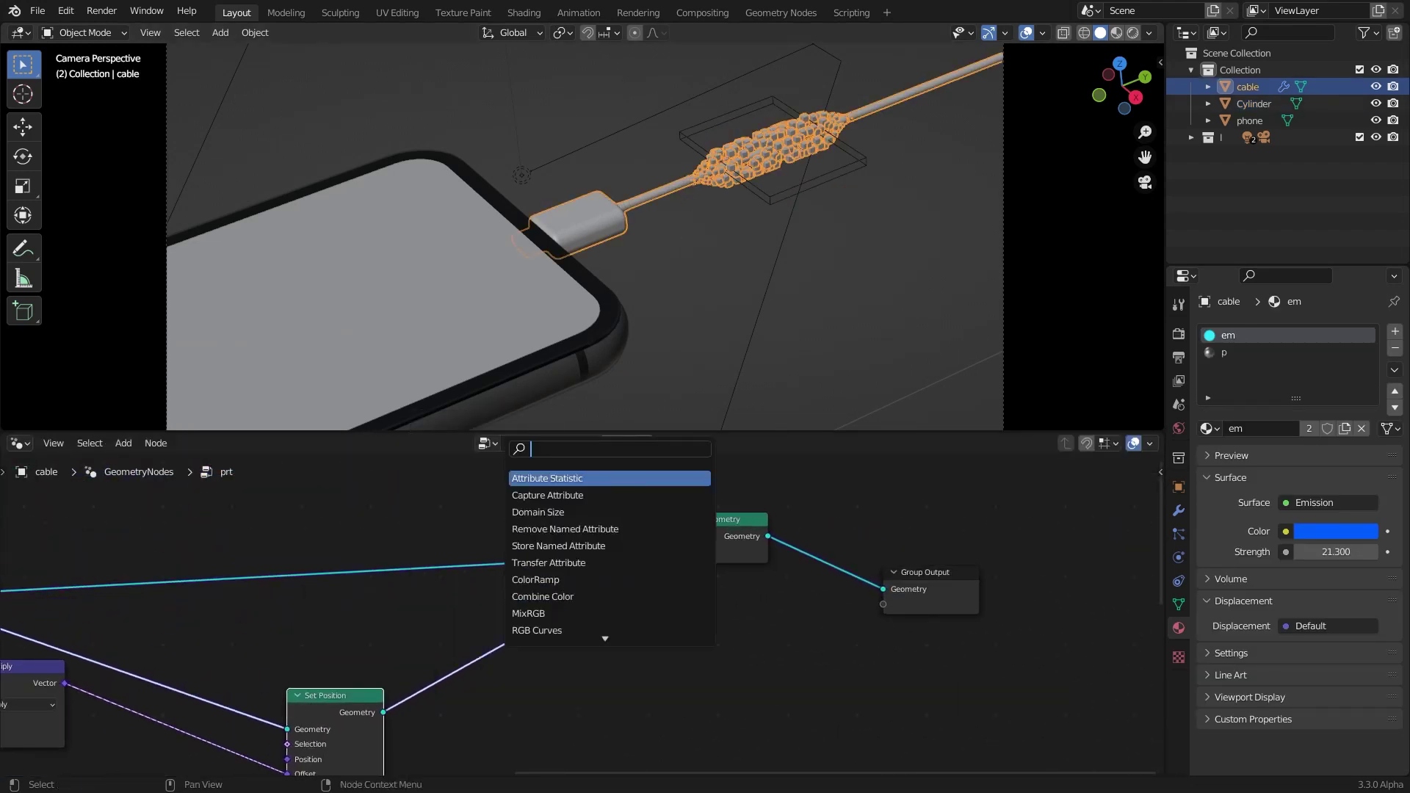
key(Down)
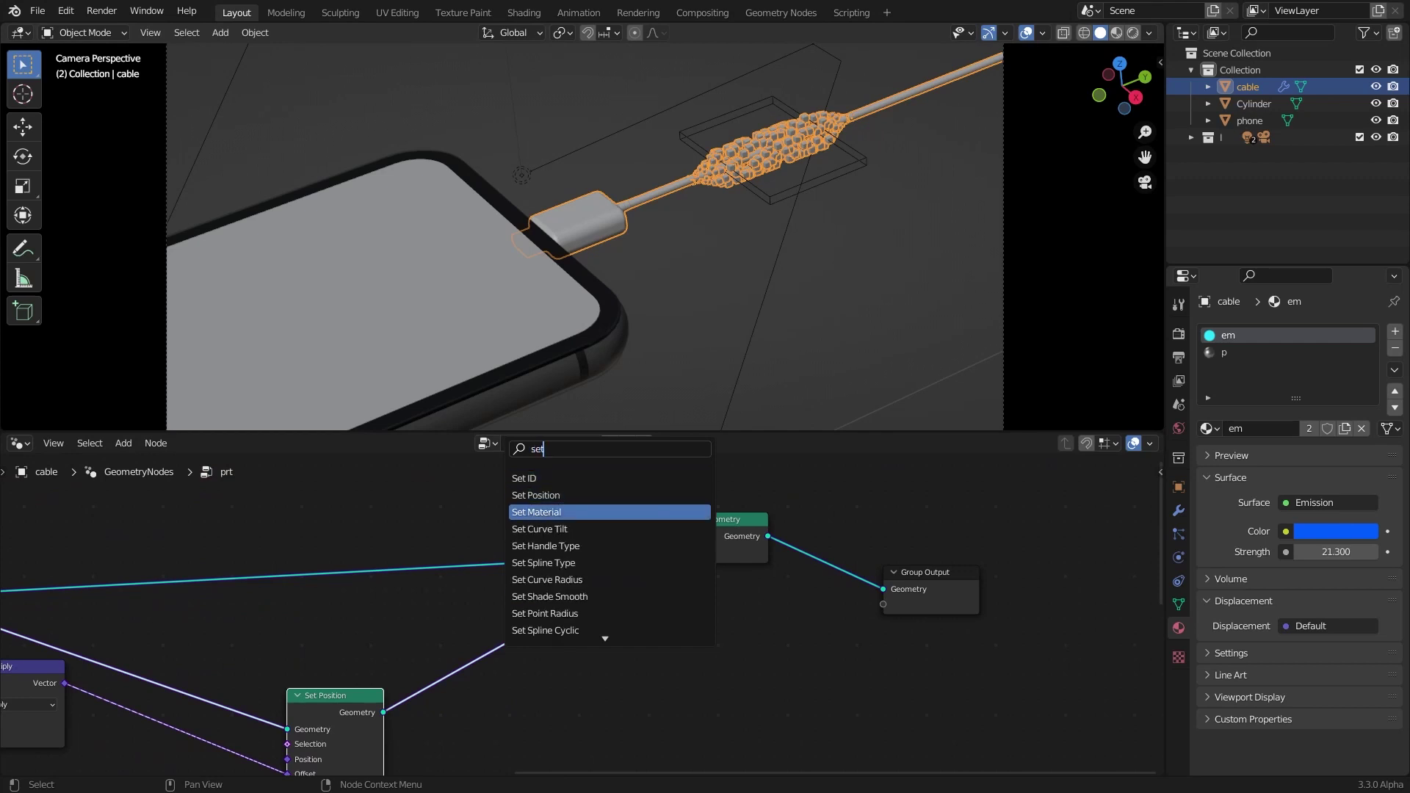
click(536, 512)
click(564, 646)
click(646, 634)
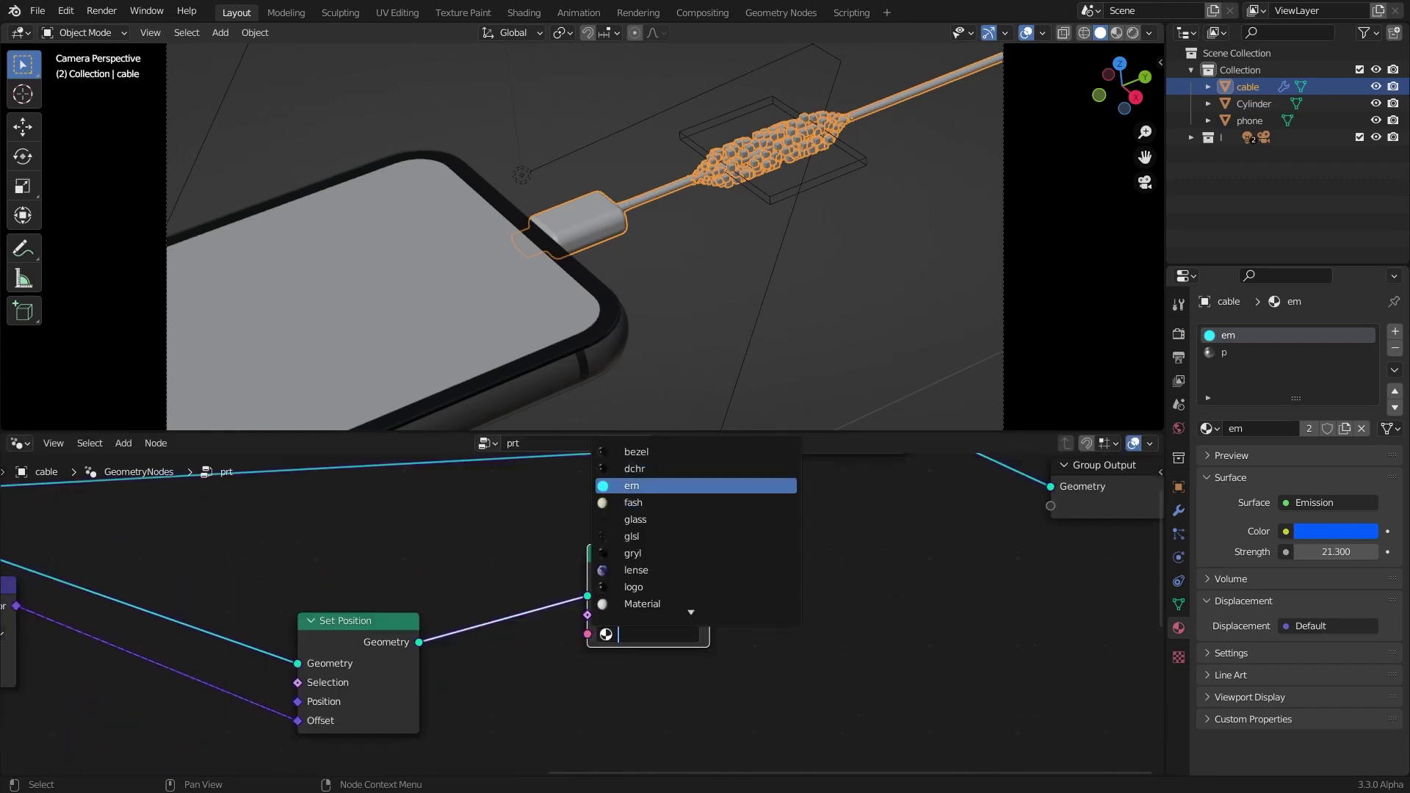
click(661, 485)
Duplicate the Set Material node and drop the copy on the original geometry's link into Join Geometry
scroll(667, 250, down, 2)
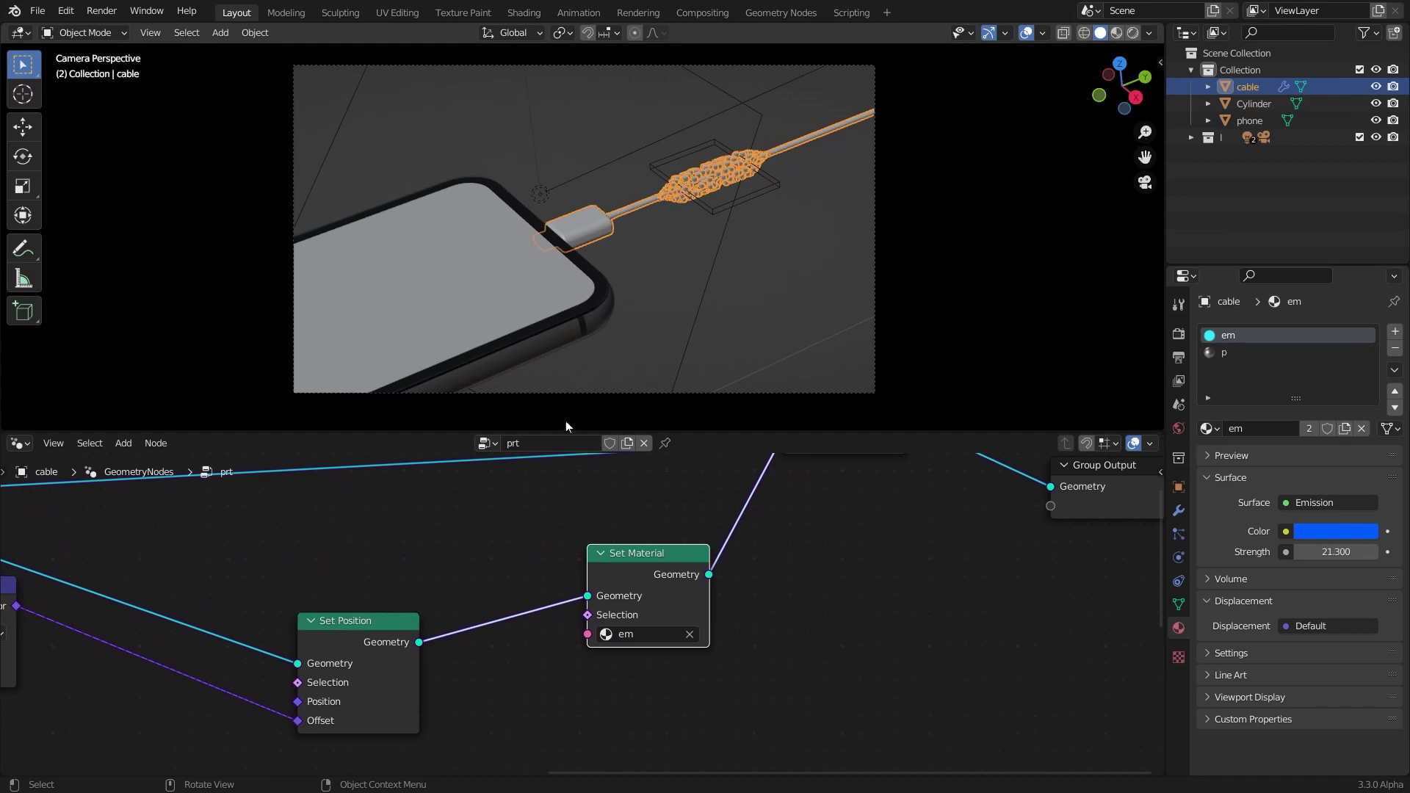
scroll(560, 323, up, 1)
scroll(558, 528, down, 3)
middle_drag(558, 529, 540, 710)
scroll(917, 542, down, 1)
middle_drag(917, 542, 950, 480)
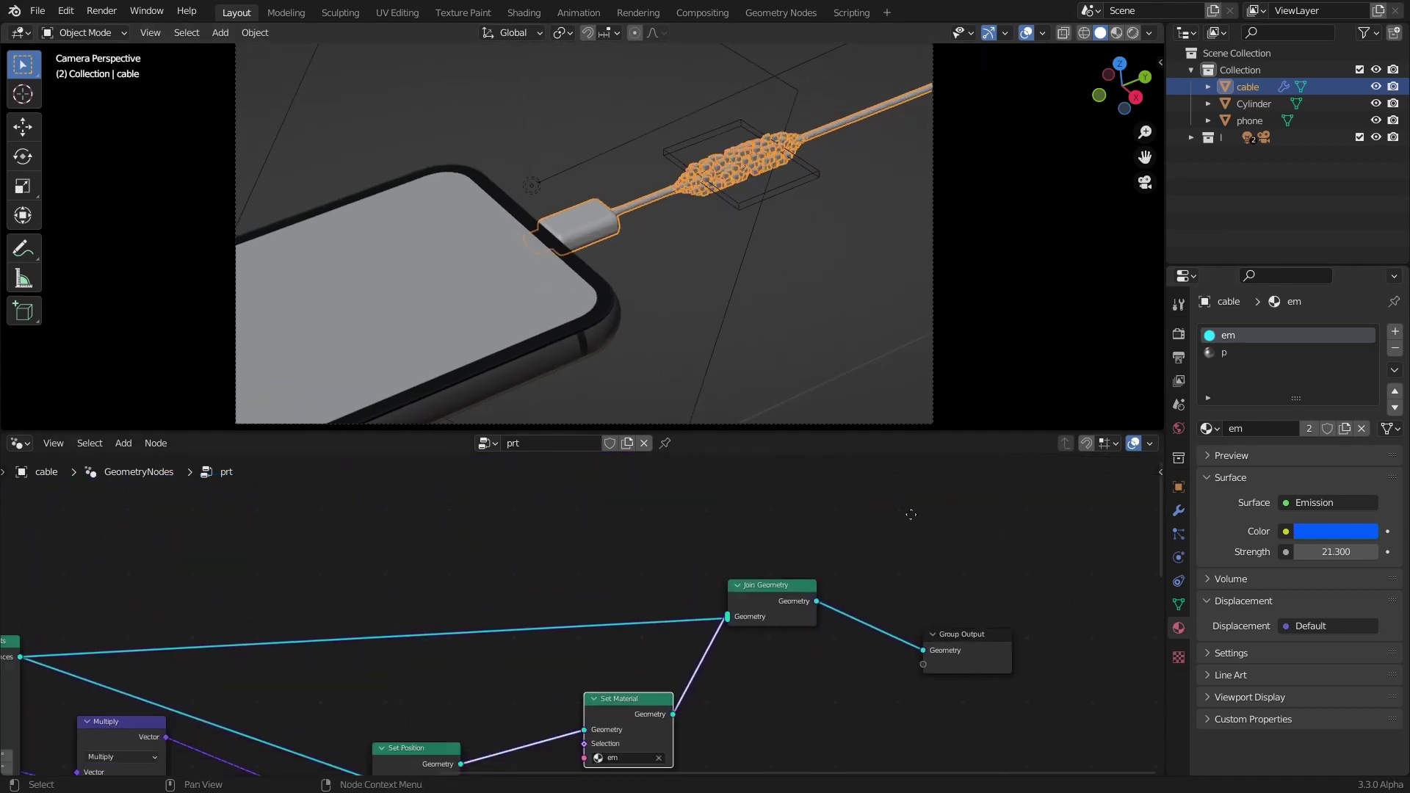
key(shift+d)
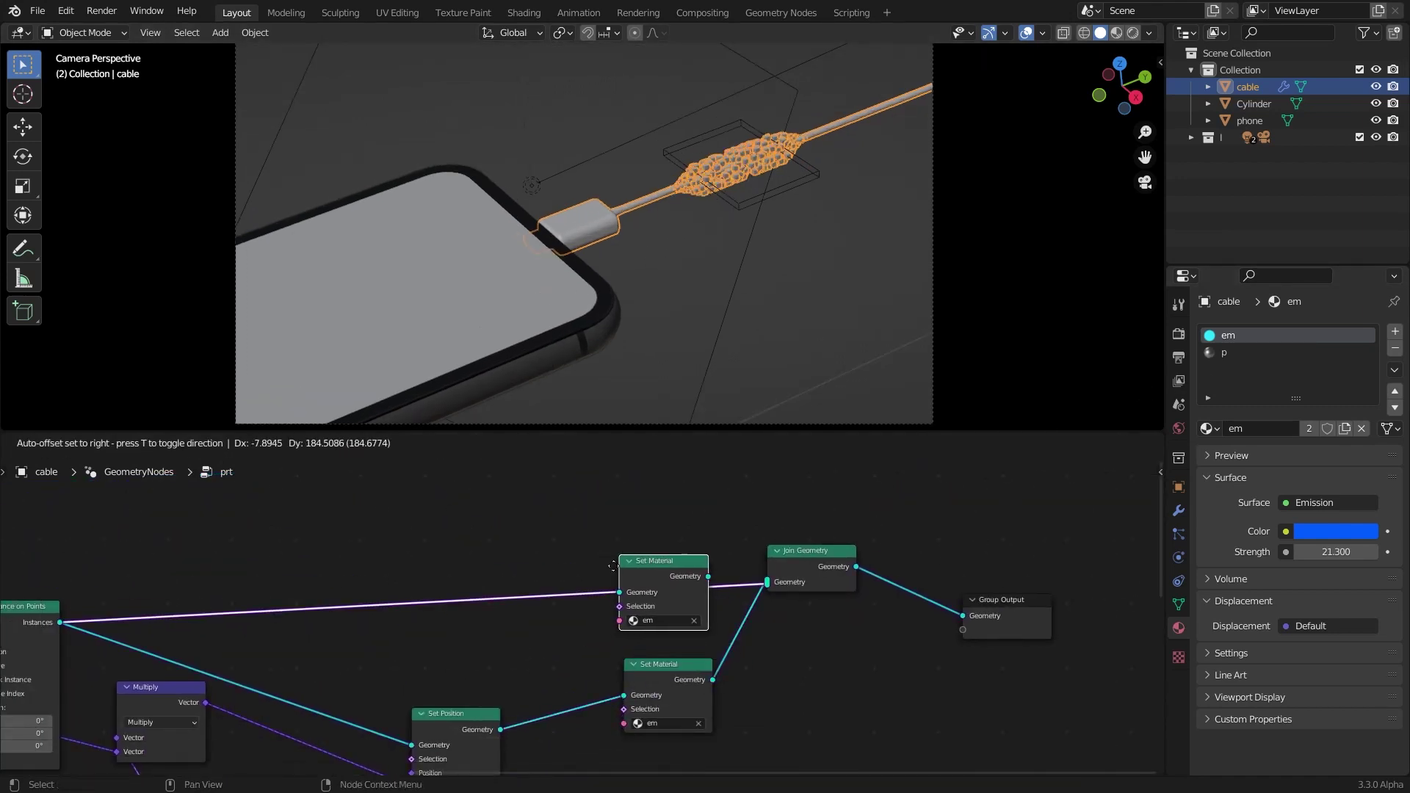
click(646, 566)
Change the duplicated Set Material node's material to p
scroll(685, 621, up, 1)
click(685, 621)
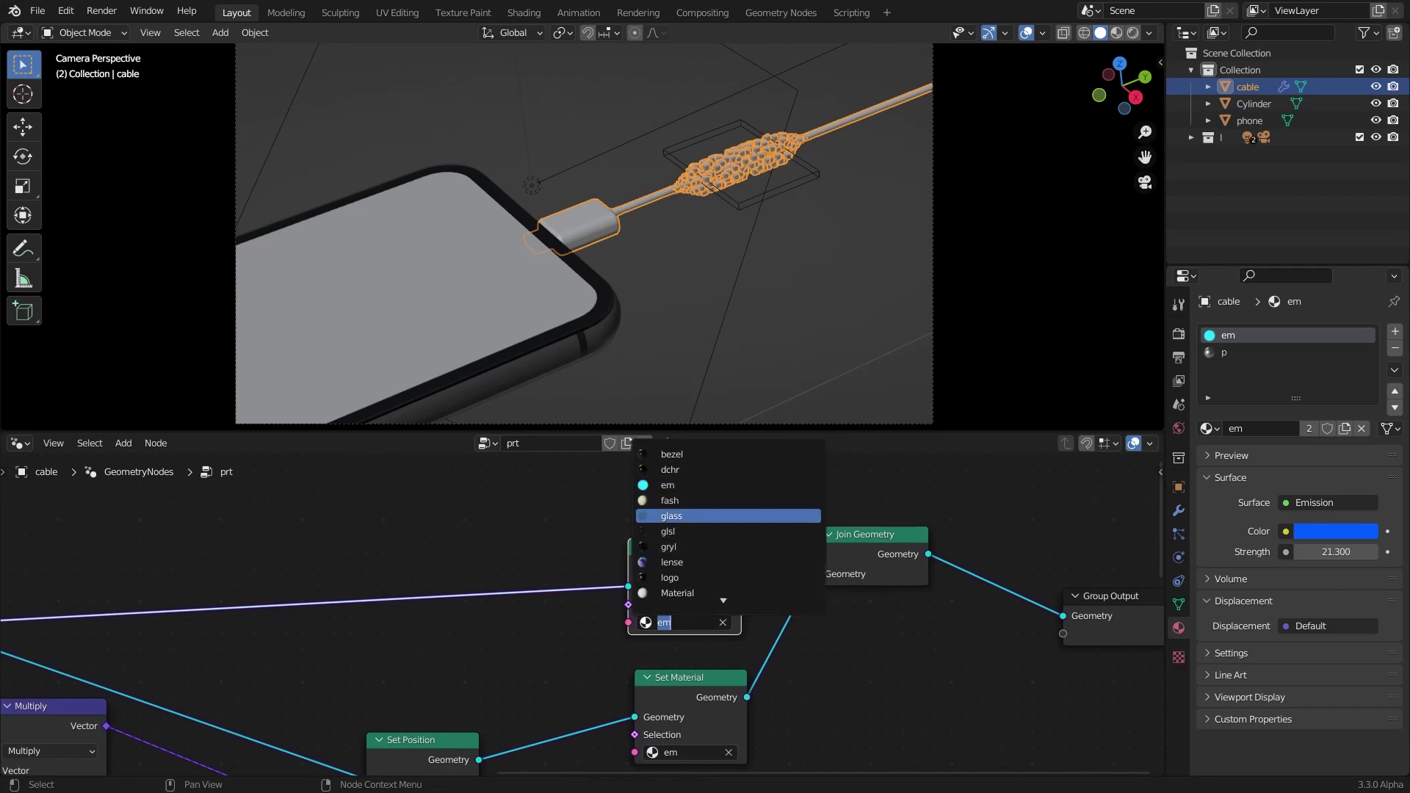
text(p)
key(Return)
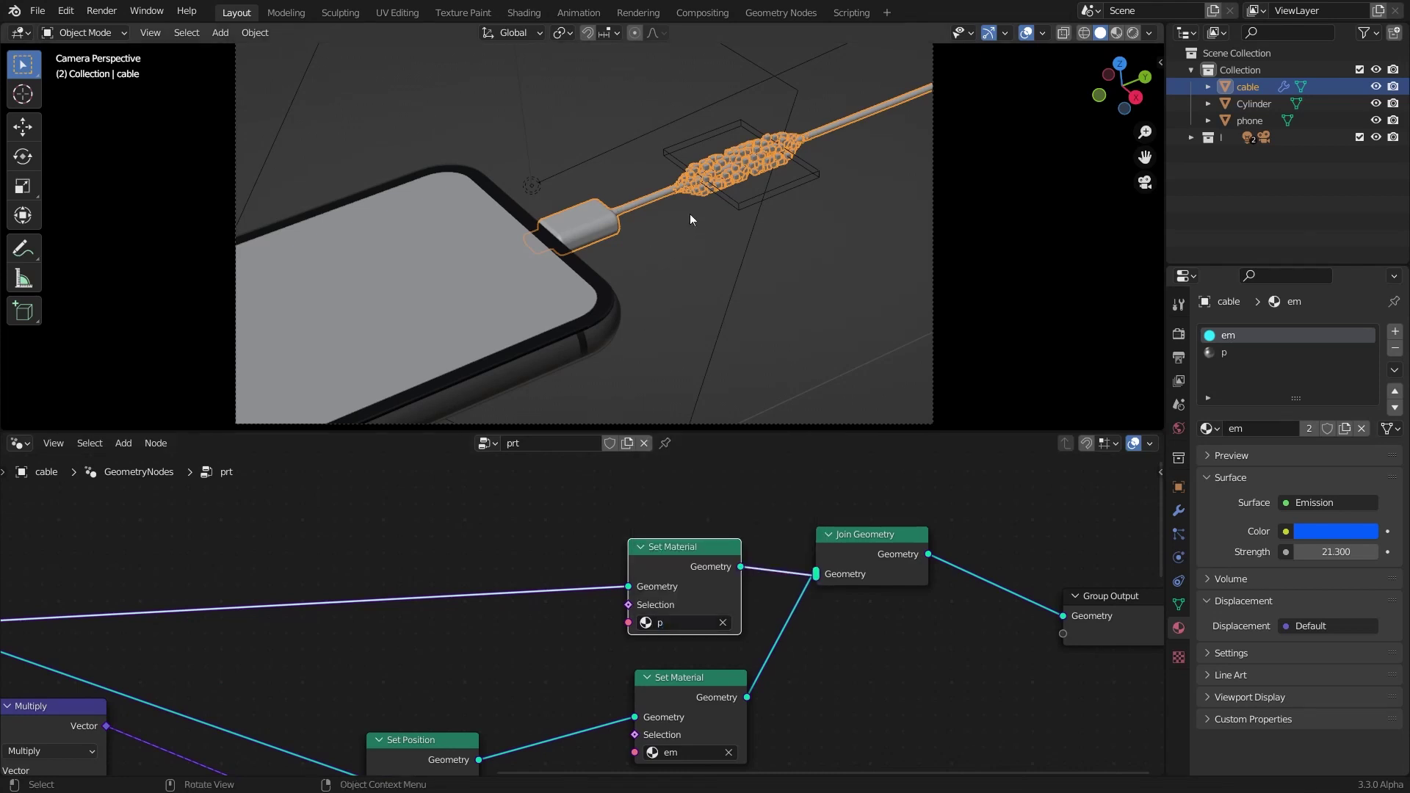
Switch the viewport to Rendered shading with overlays off and hide the Cylinder in the viewport
scroll(690, 216, down, 2)
key(z)
click(701, 210)
click(1004, 33)
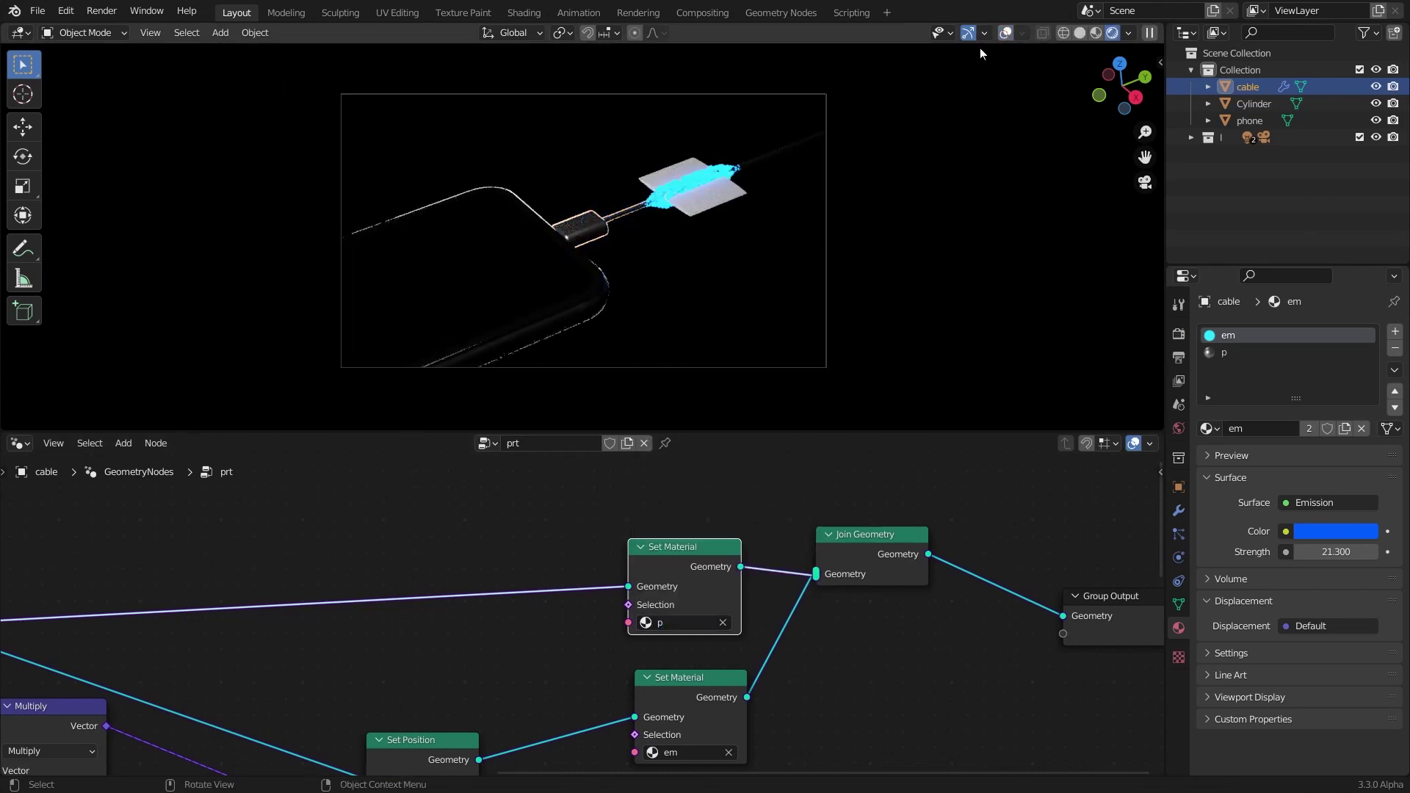
scroll(771, 151, up, 2)
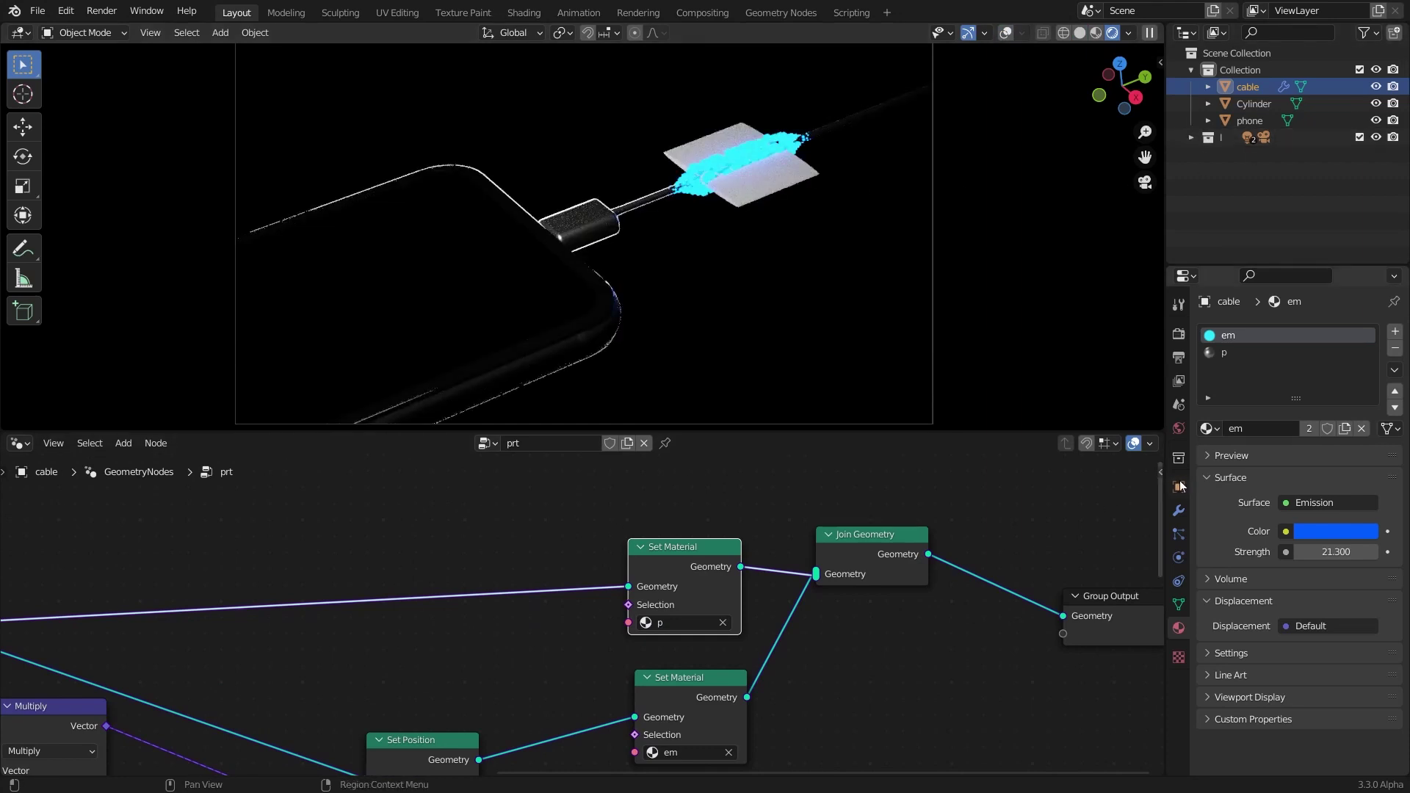
click(1376, 103)
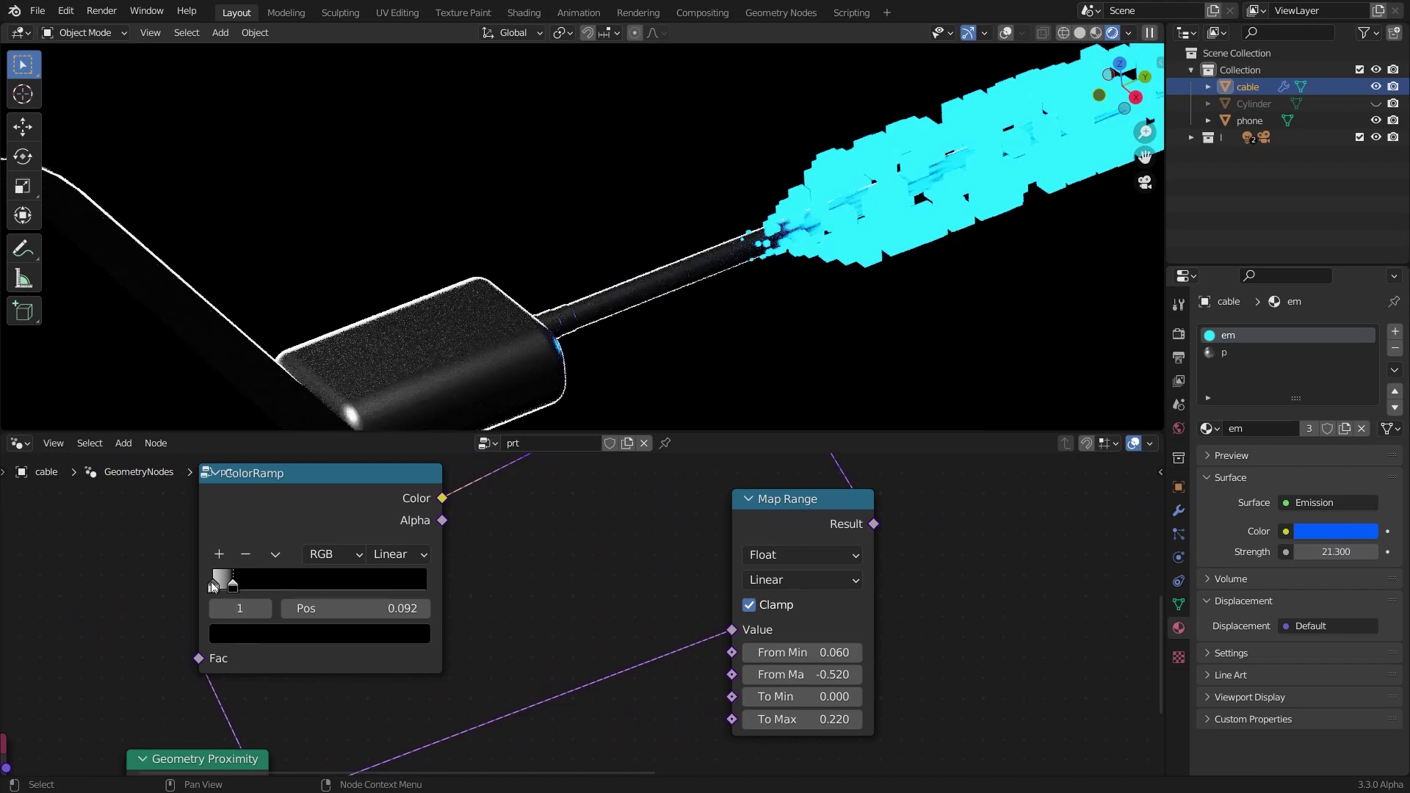
Darken the ColorRamp's light stop to a value of about 0.442, set the point distribution's Seed to 95 and return to the camera view
click(214, 585)
click(323, 633)
drag(383, 375, 385, 391)
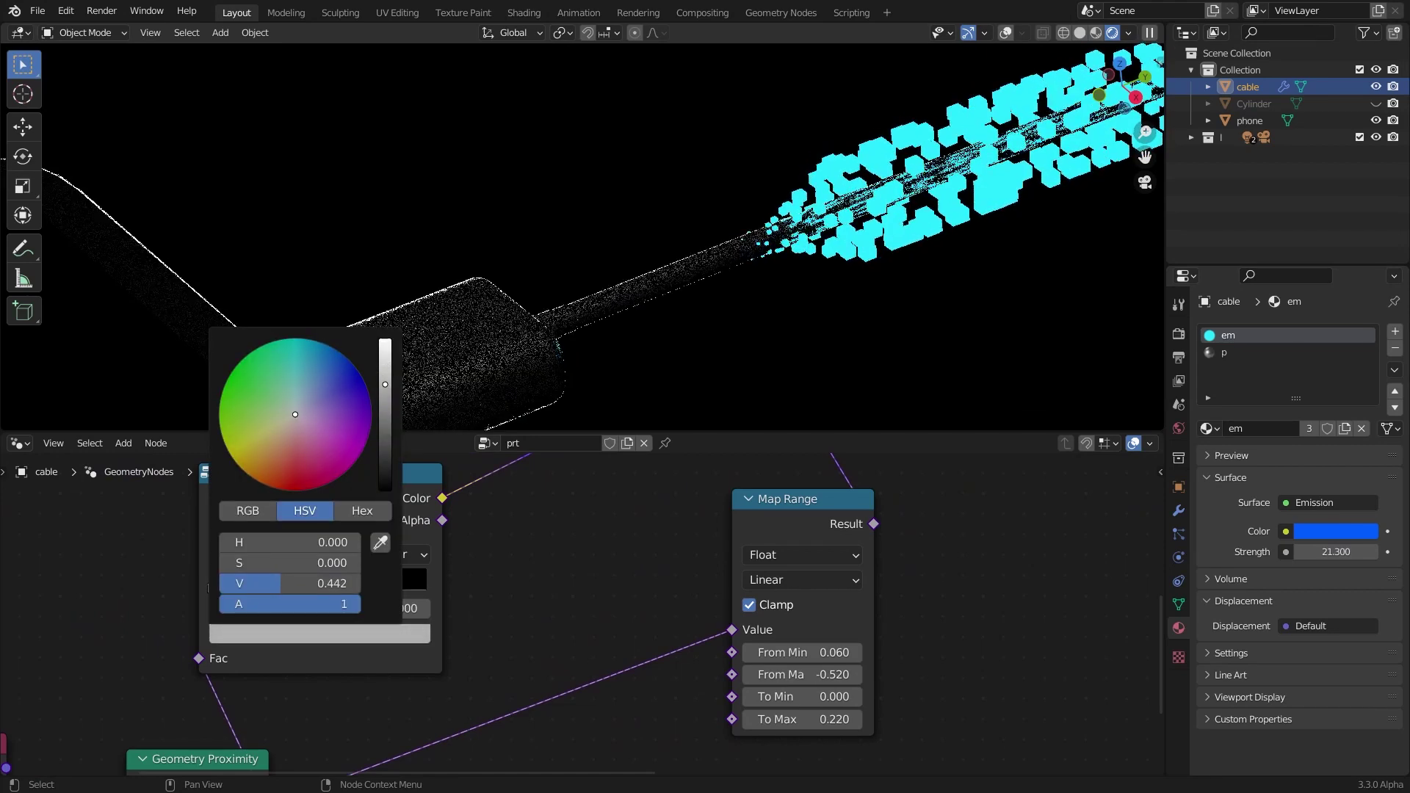
key(KP_0)
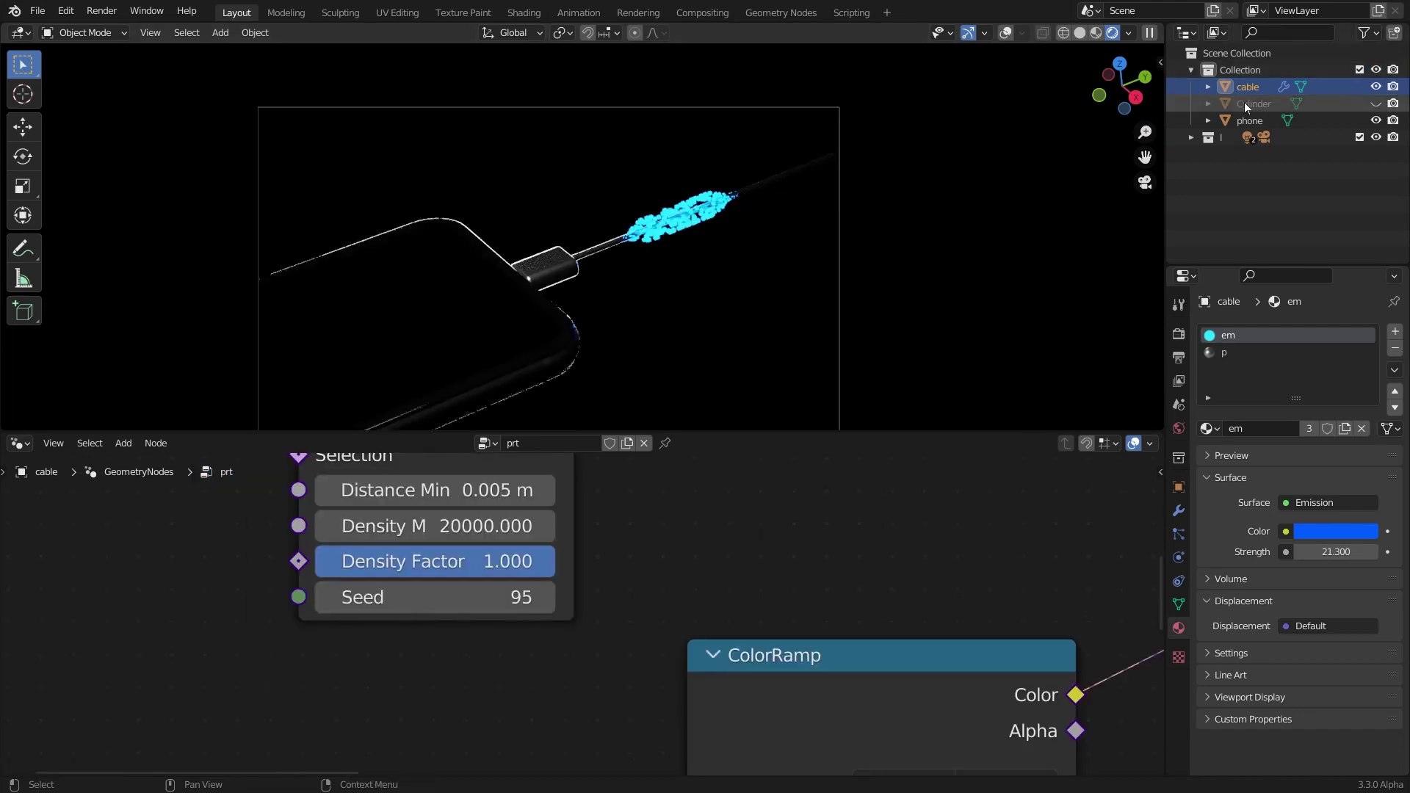
Select the Cylinder, unhide it in the viewport and switch the shading to Material Preview
click(1248, 104)
click(1374, 103)
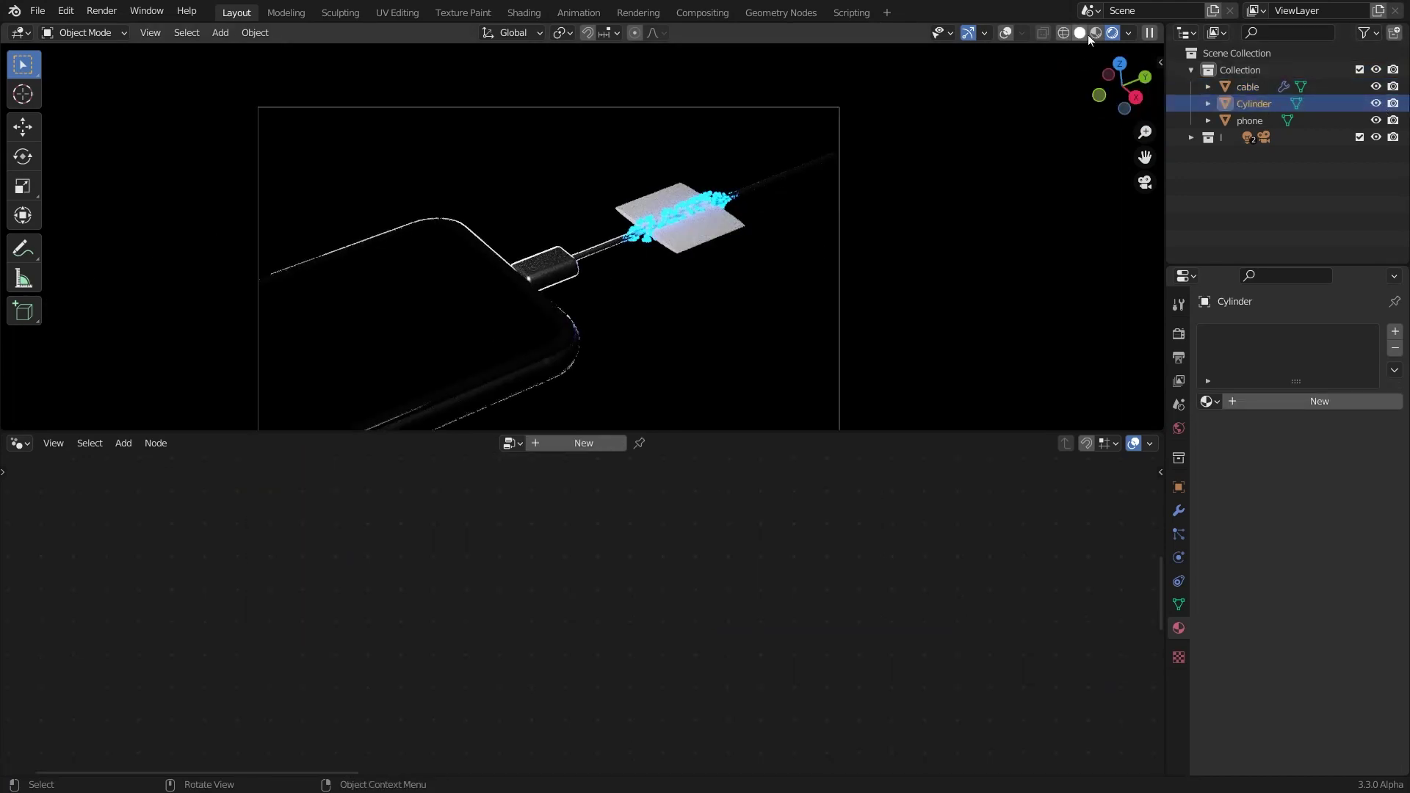
click(1093, 33)
Slide the Cylinder along the global Y axis to move the glowing cubes along the cable
scroll(768, 164, up, 2)
key(g)
key(y)
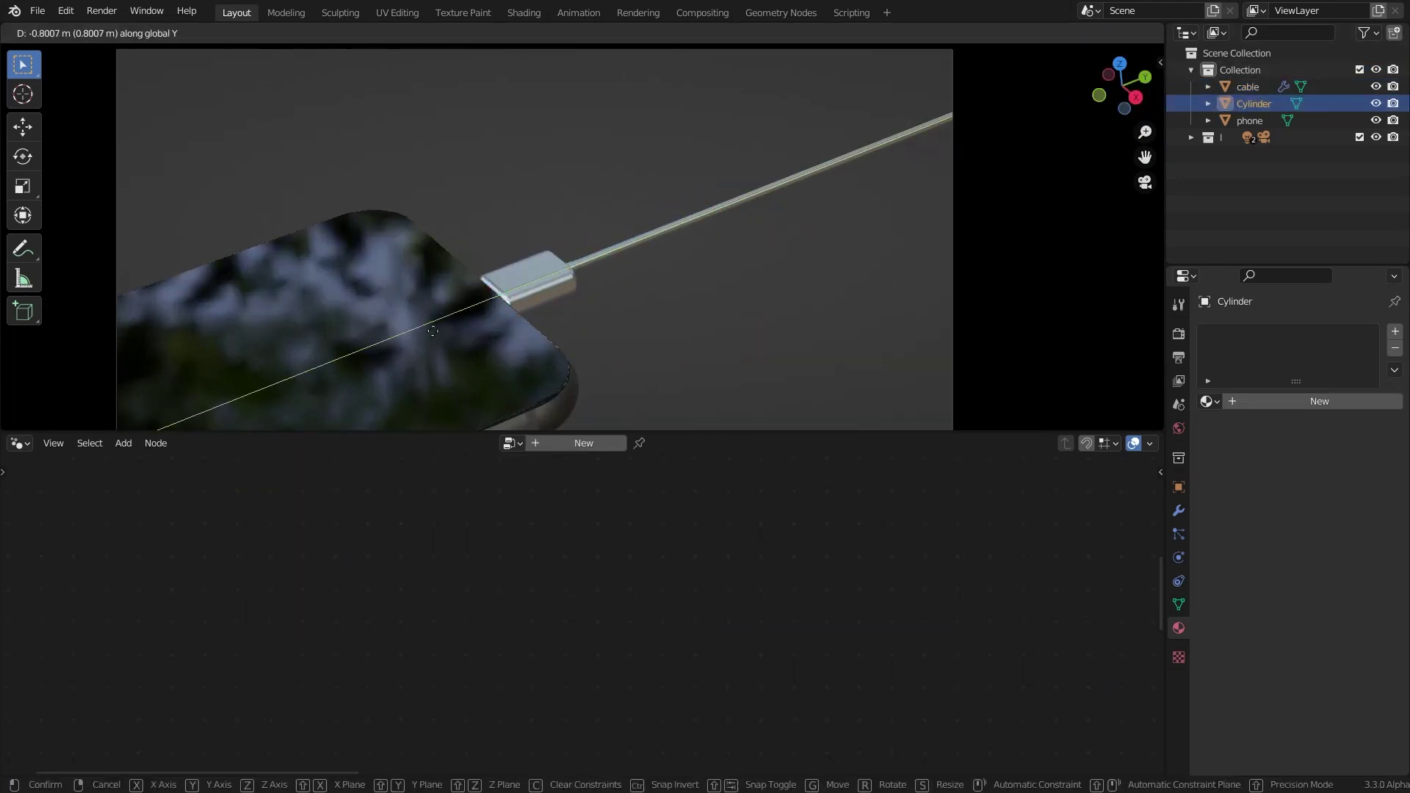
click(777, 201)
mouse_move(777, 201)
middle_down()
mouse_move(765, 283)
mouse_move(730, 177)
mouse_move(730, 194)
mouse_move(757, 204)
middle_up()
scroll(729, 178, up, 4)
scroll(730, 194, down, 3)
scroll(751, 205, up, 2)
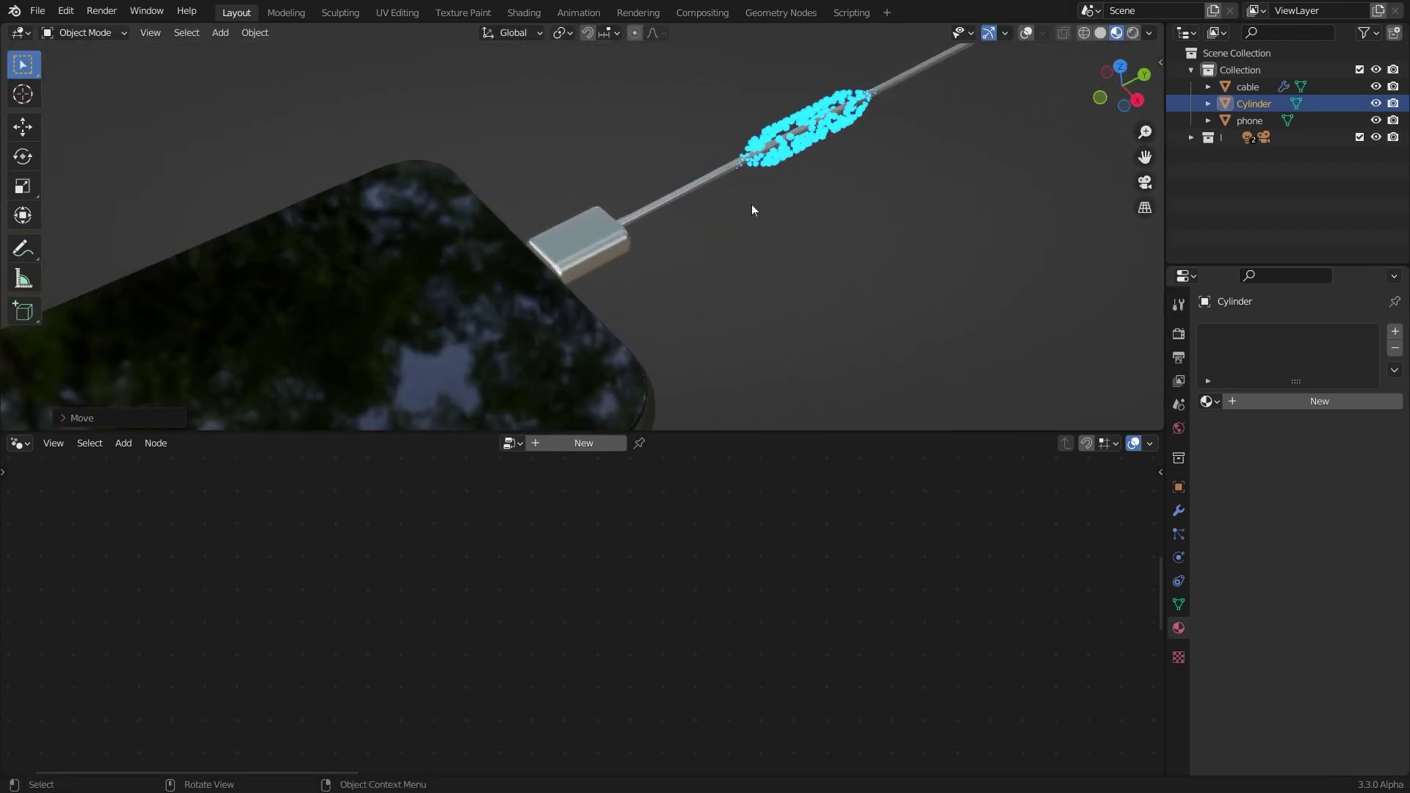
From the camera view, reposition the Cylinder along the global Y axis toward the cable's far end, away from the phone
key(KP_0)
key(g)
key(y)
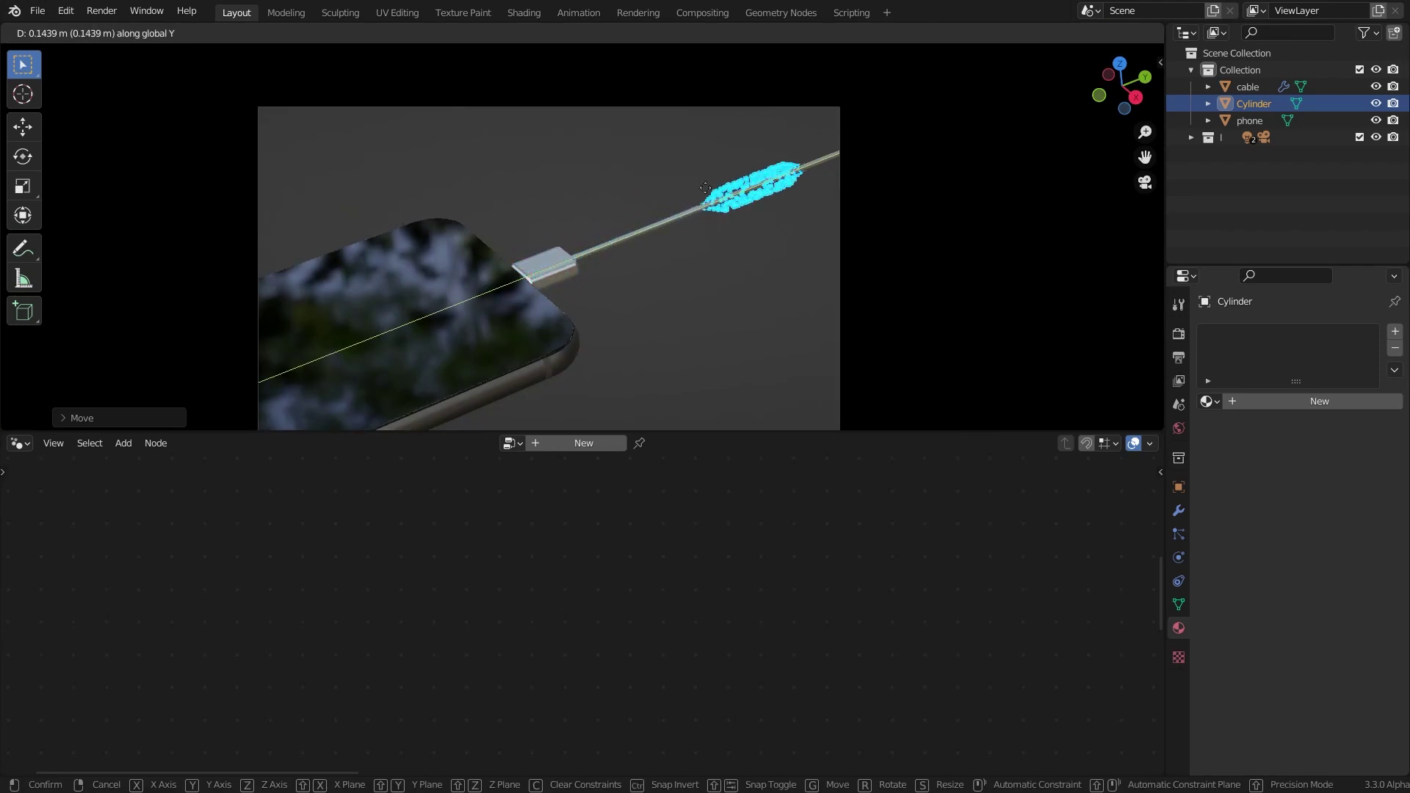
click(675, 213)
scroll(674, 213, up, 1)
scroll(674, 213, up, 1)
Show the viewport overlays, select the Area light and examine the lighting setup around the phone
click(804, 157)
scroll(610, 549, down, 7)
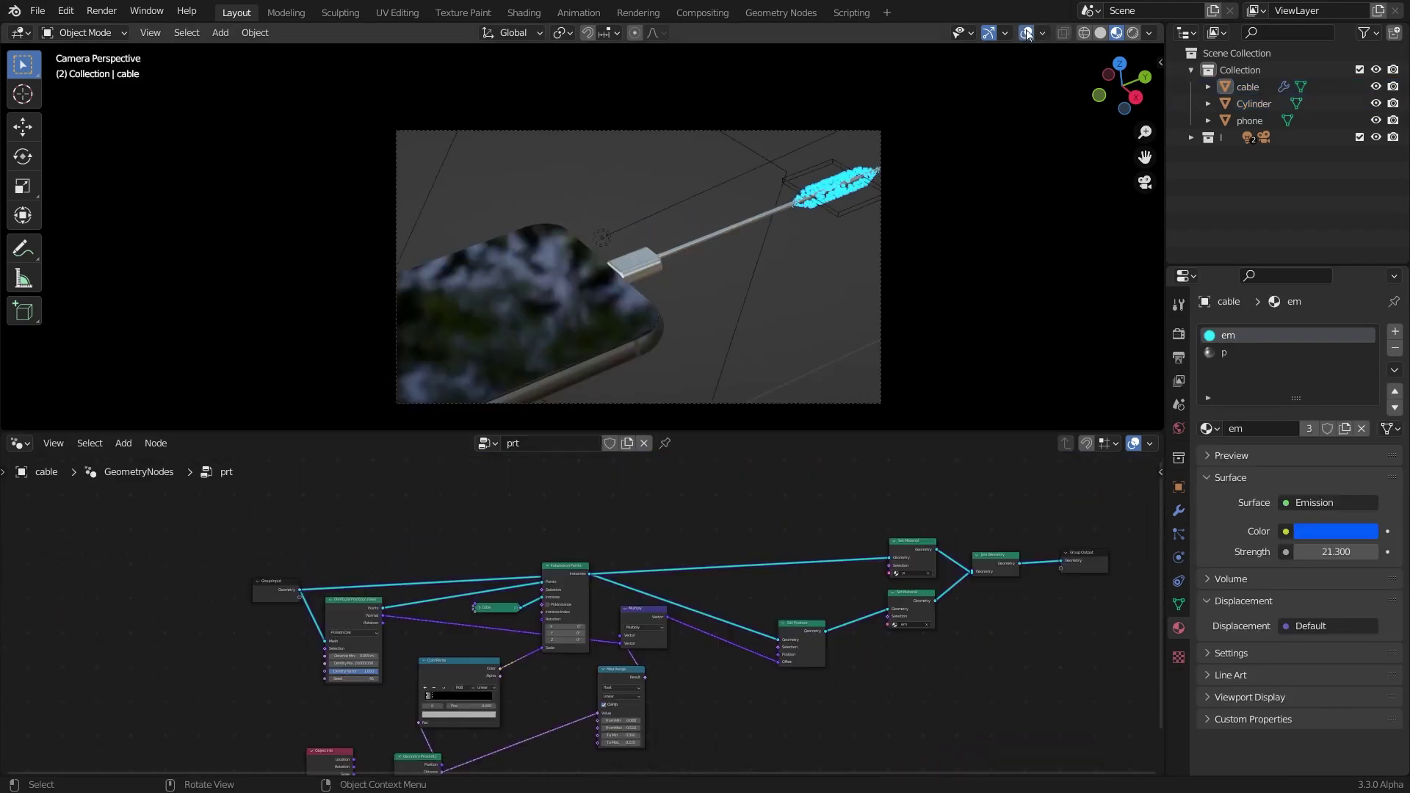
middle_drag(998, 110, 499, 235)
click(460, 298)
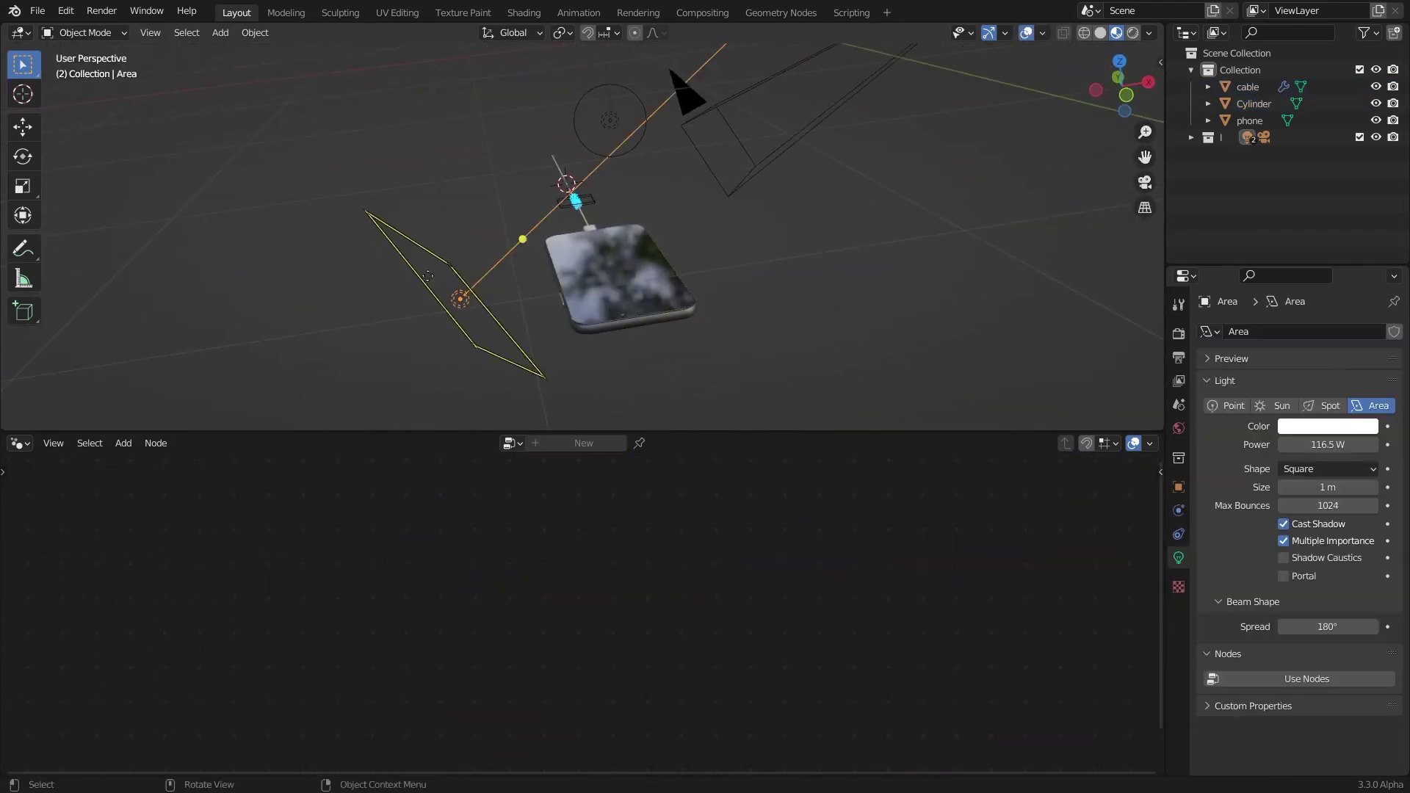
middle_drag(461, 301, 480, 278)
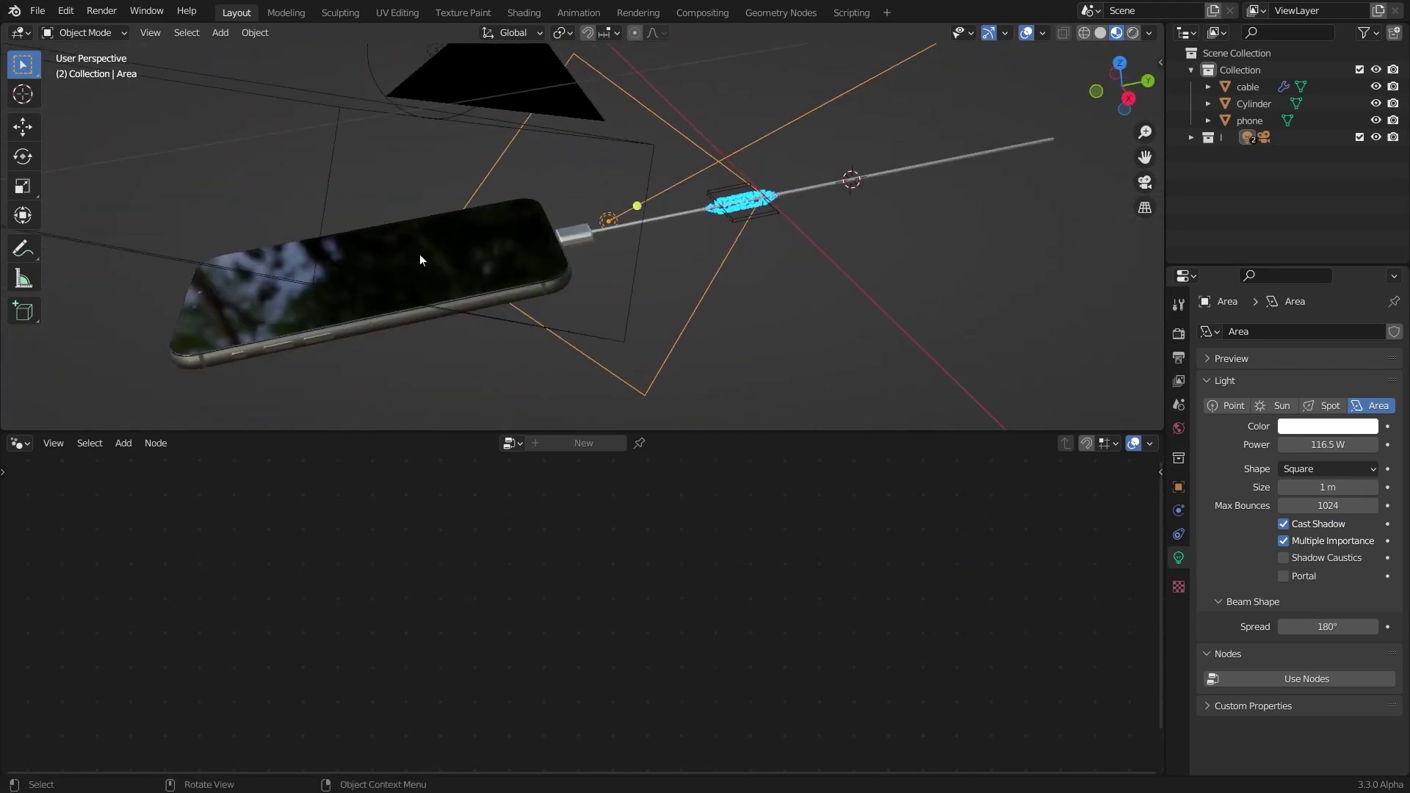
Return to the camera view in Rendered shading and hide the viewport overlays
key(KP_0)
key(z)
click(640, 130)
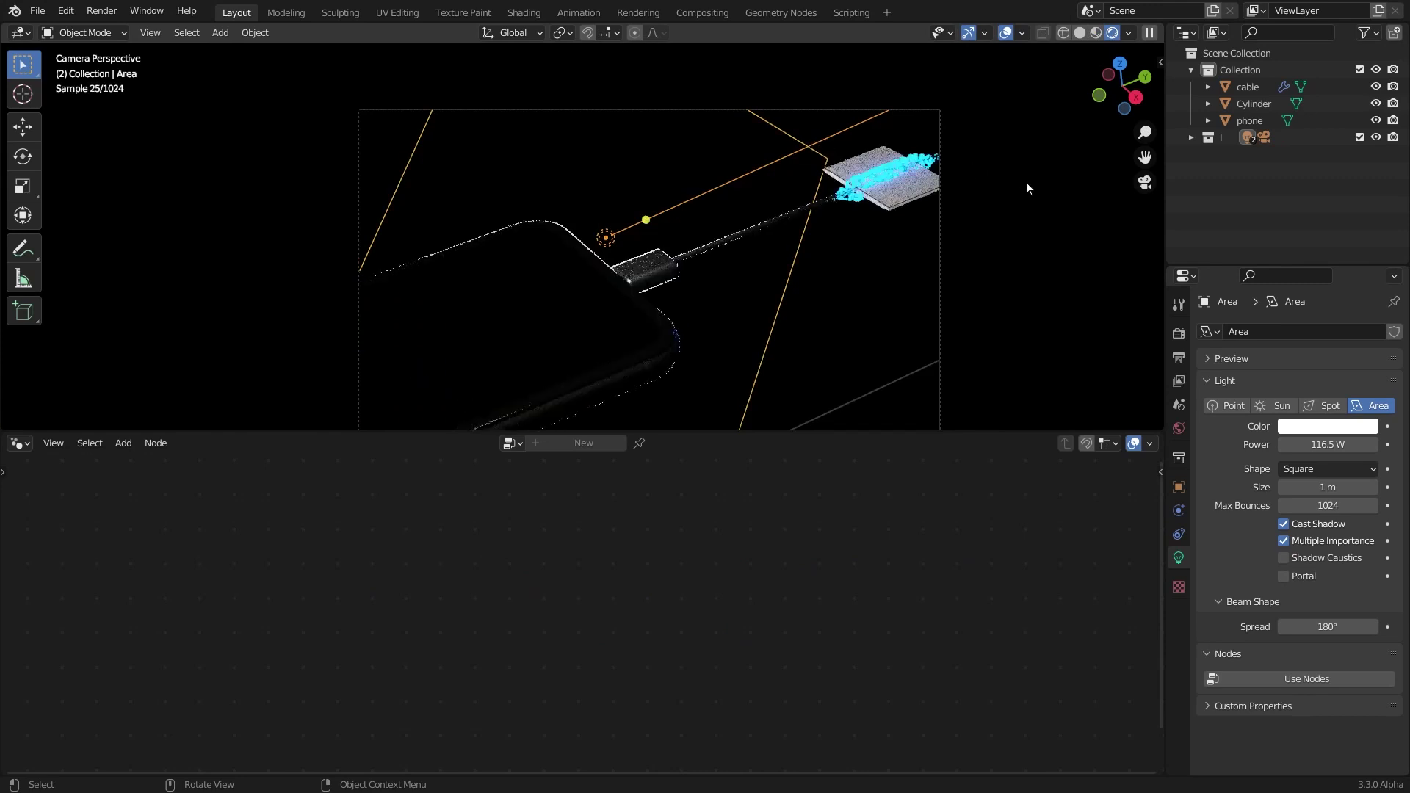
click(1014, 36)
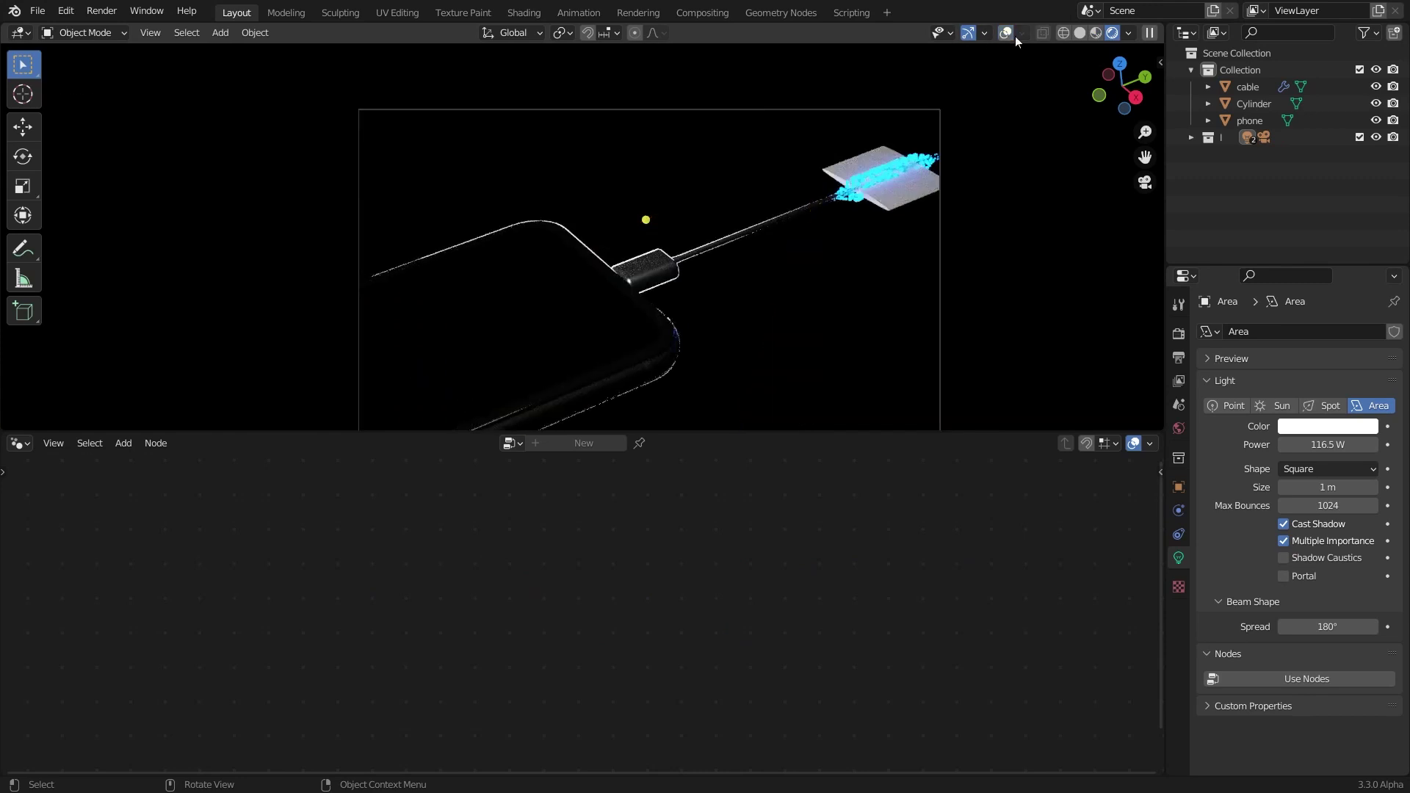
Select the Cylinder, disable it in renders and show its object Visibility settings
click(1325, 107)
click(1179, 487)
scroll(1205, 464, down, 4)
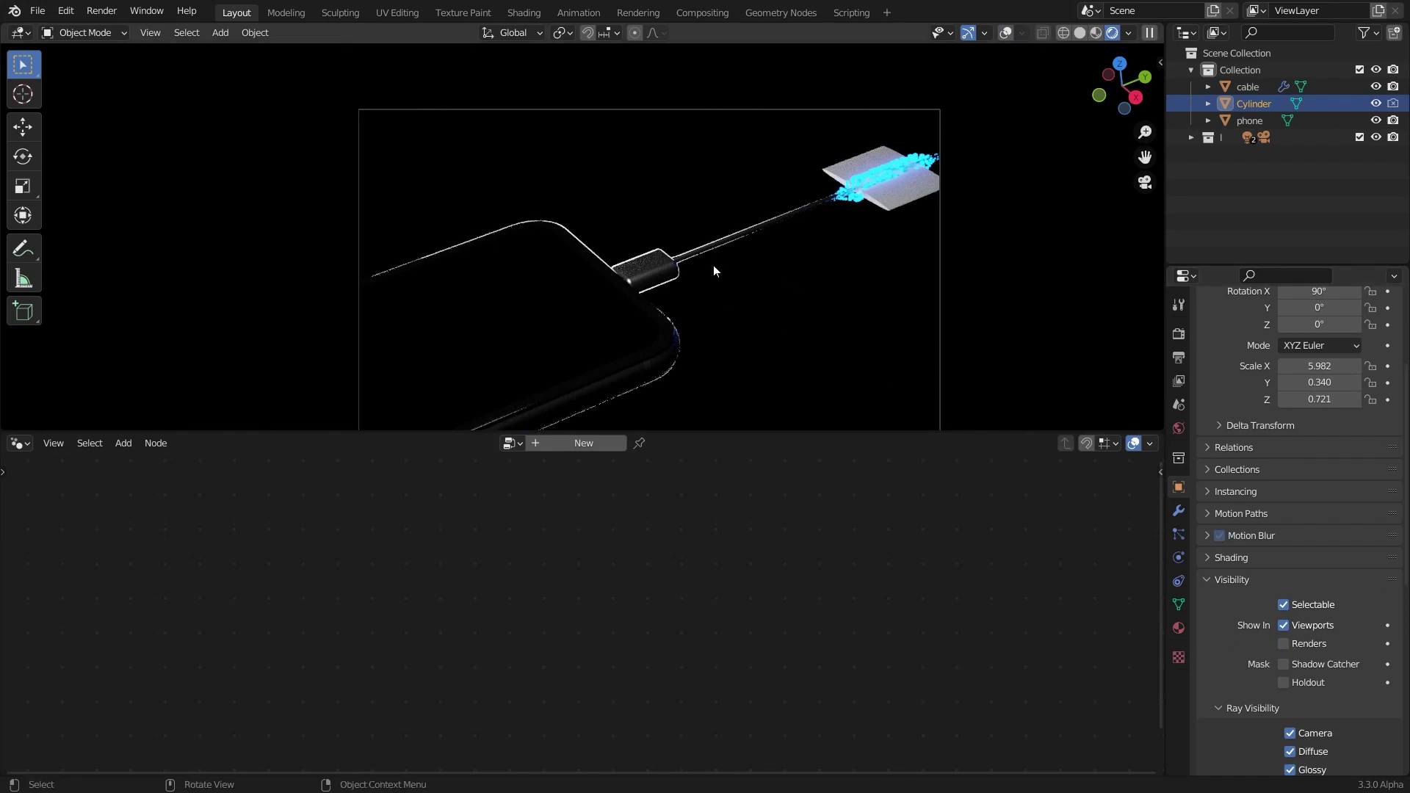
Render the current frame, inspect the whole image without the Cylinder and close the render window
key(F12)
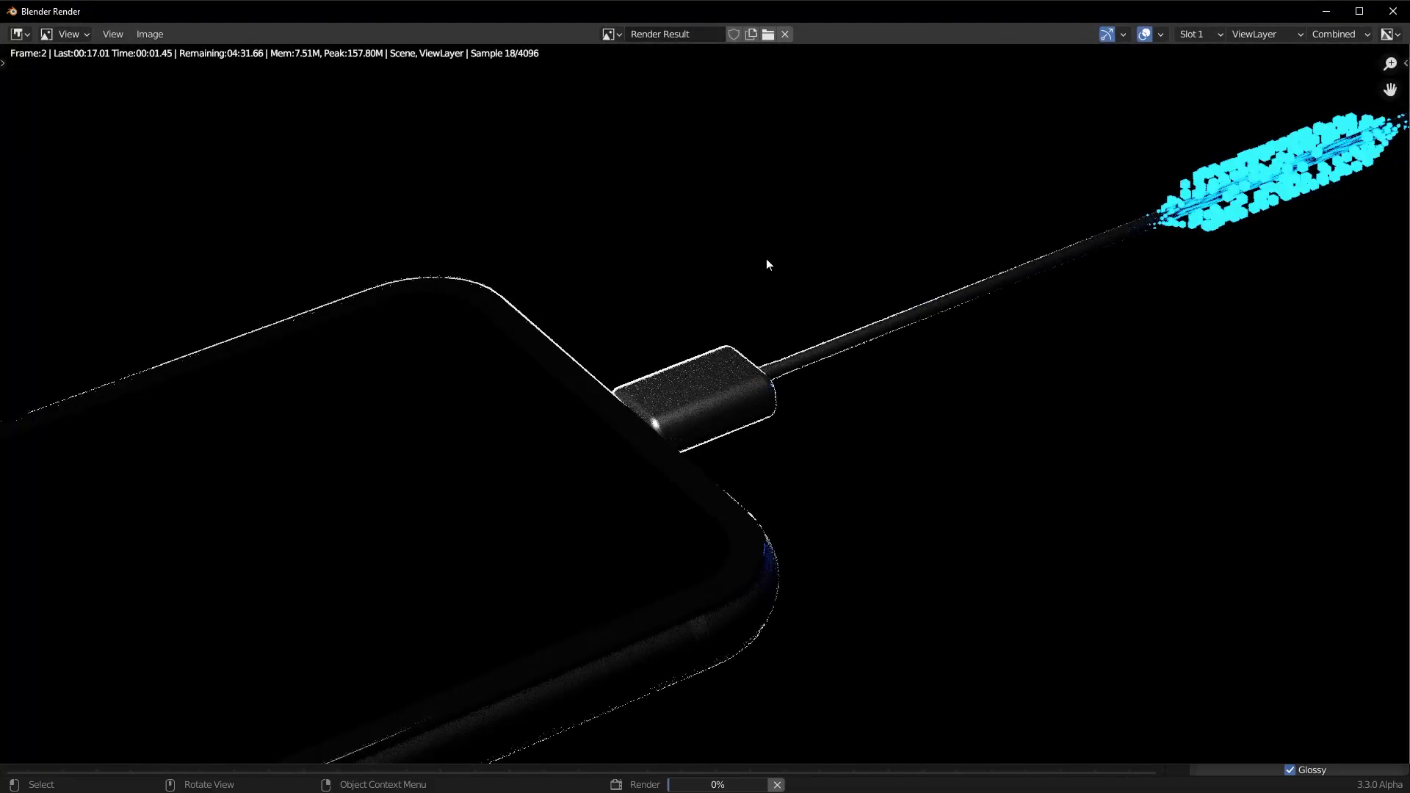
scroll(881, 266, down, 1)
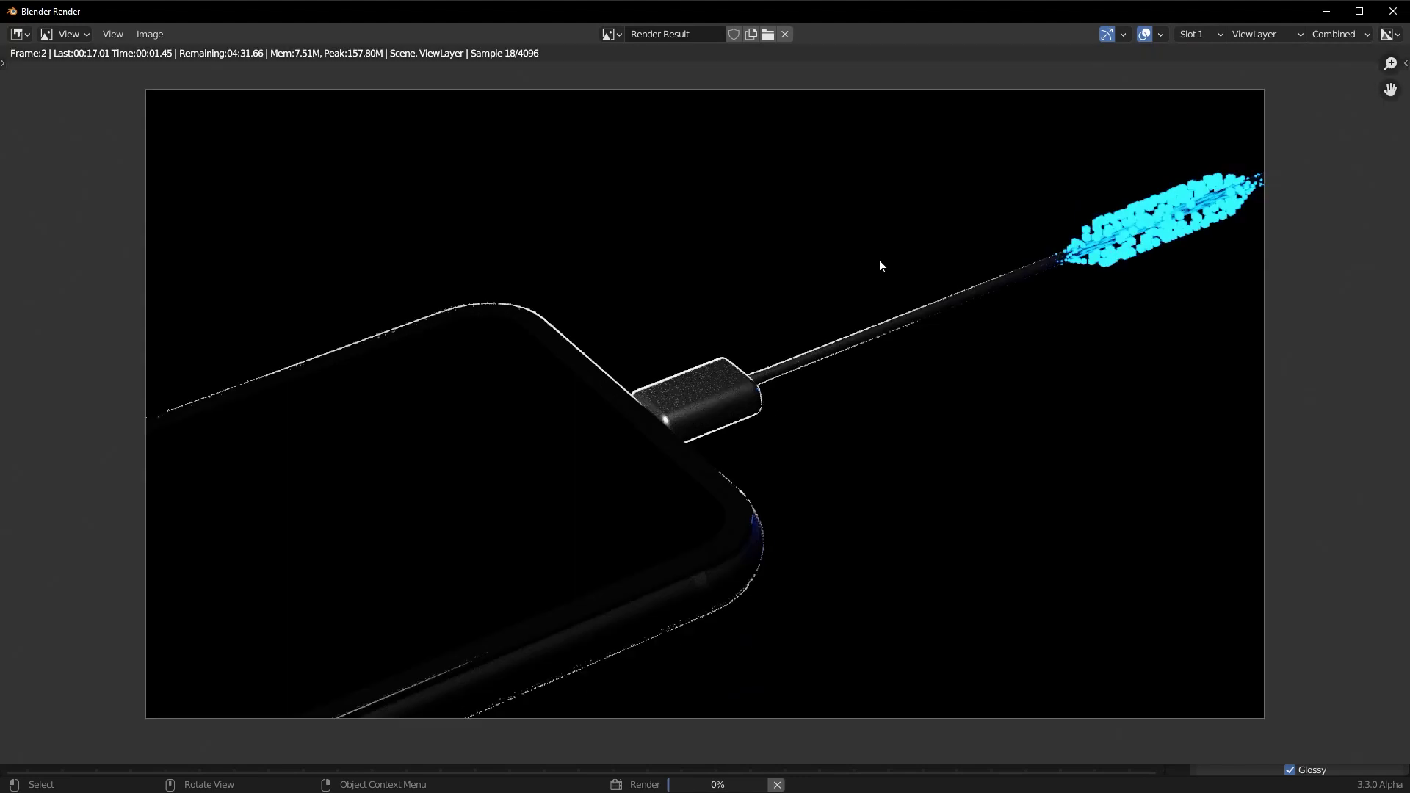
click(1385, 12)
Move the Cylinder about -0.6 m along the global Y axis so it overlaps the cable's plug
click(827, 174)
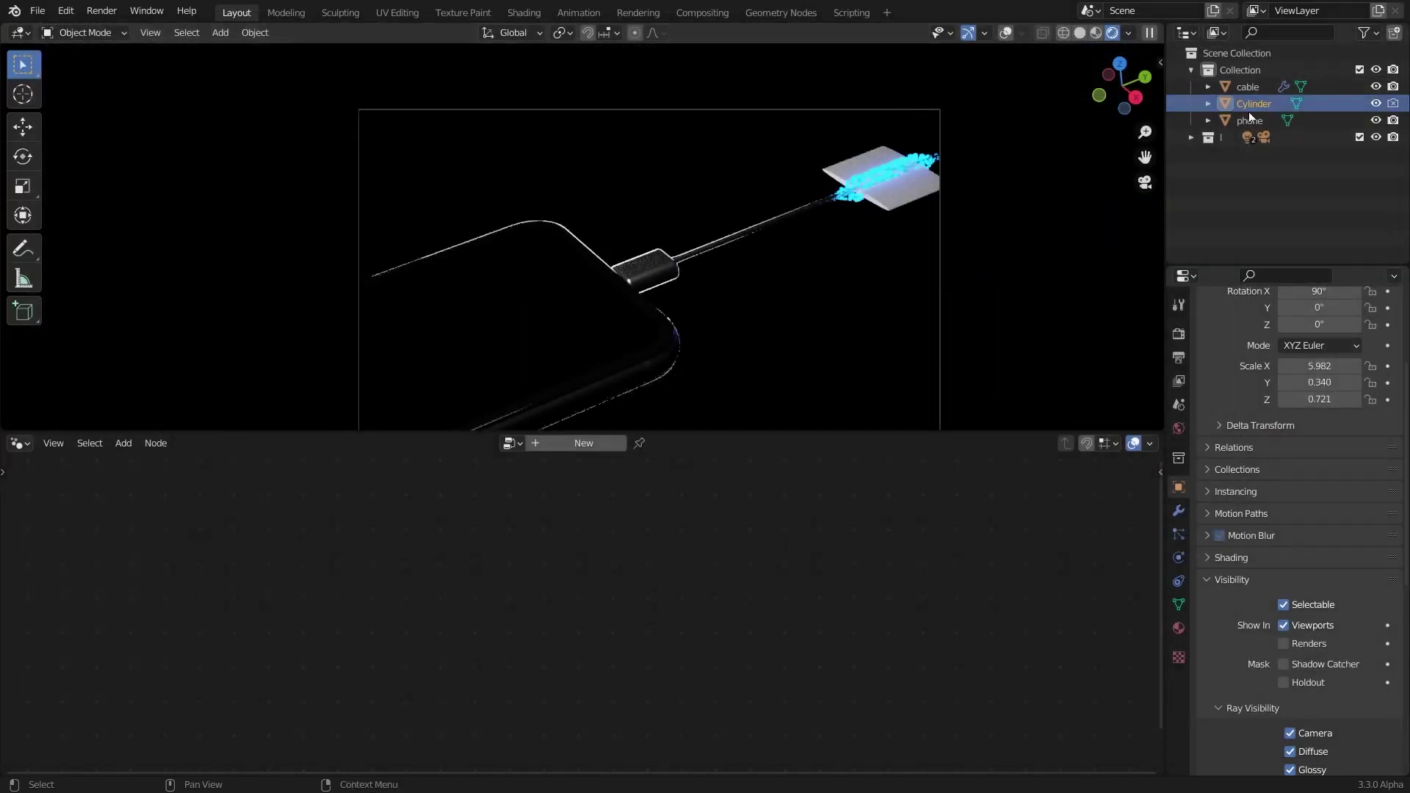
key(g)
key(y)
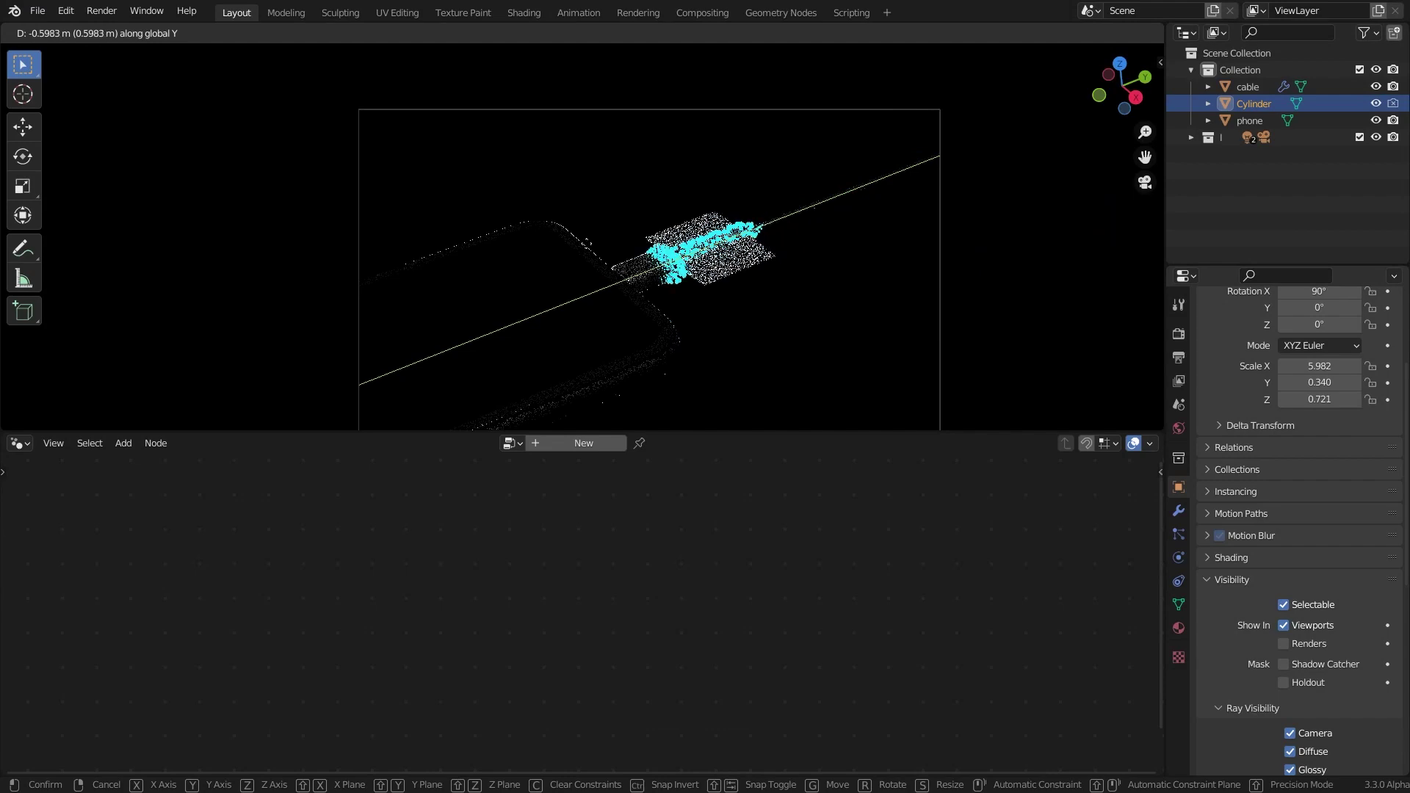
click(586, 254)
Render the frame again to check the cubes around the plug, then leave the render
key(F12)
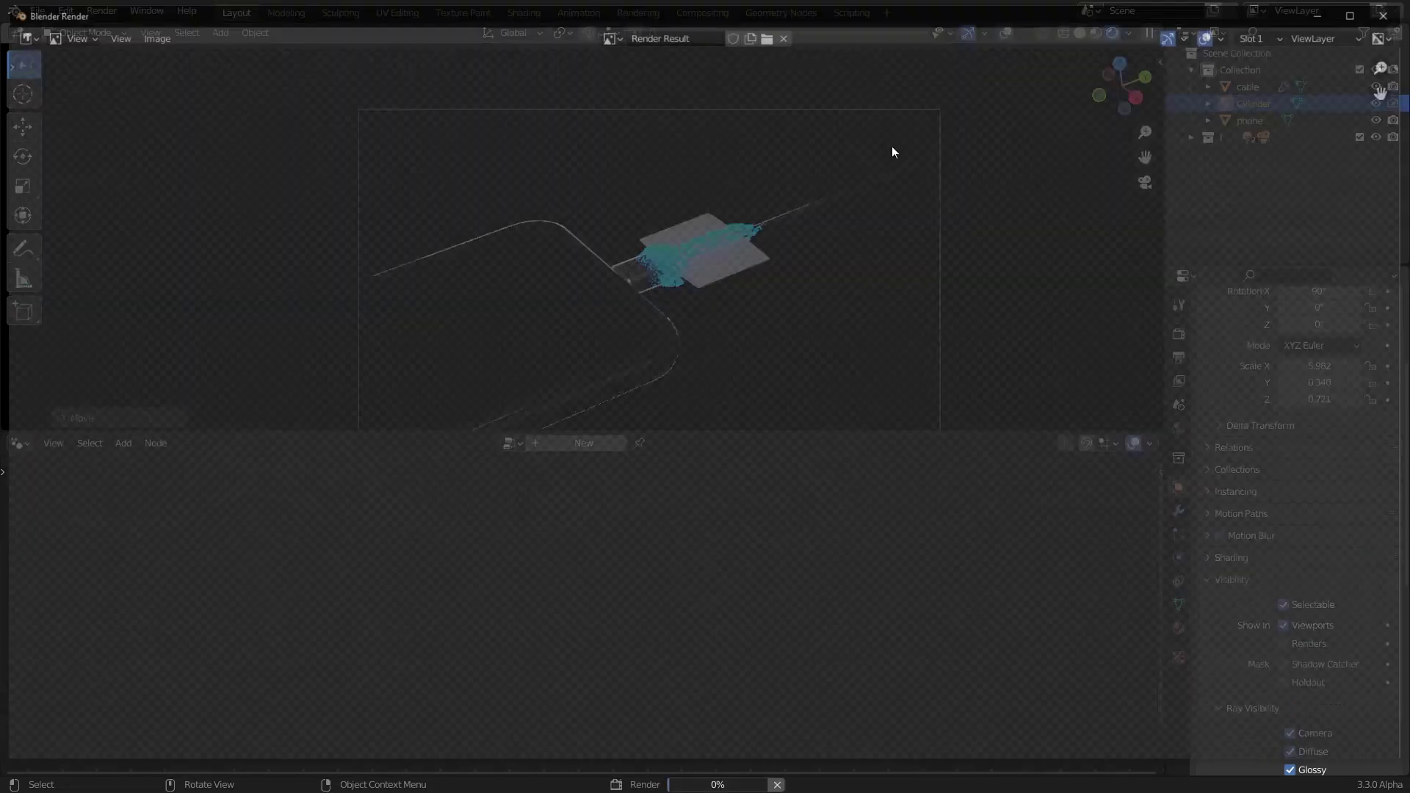
scroll(874, 255, up, 3)
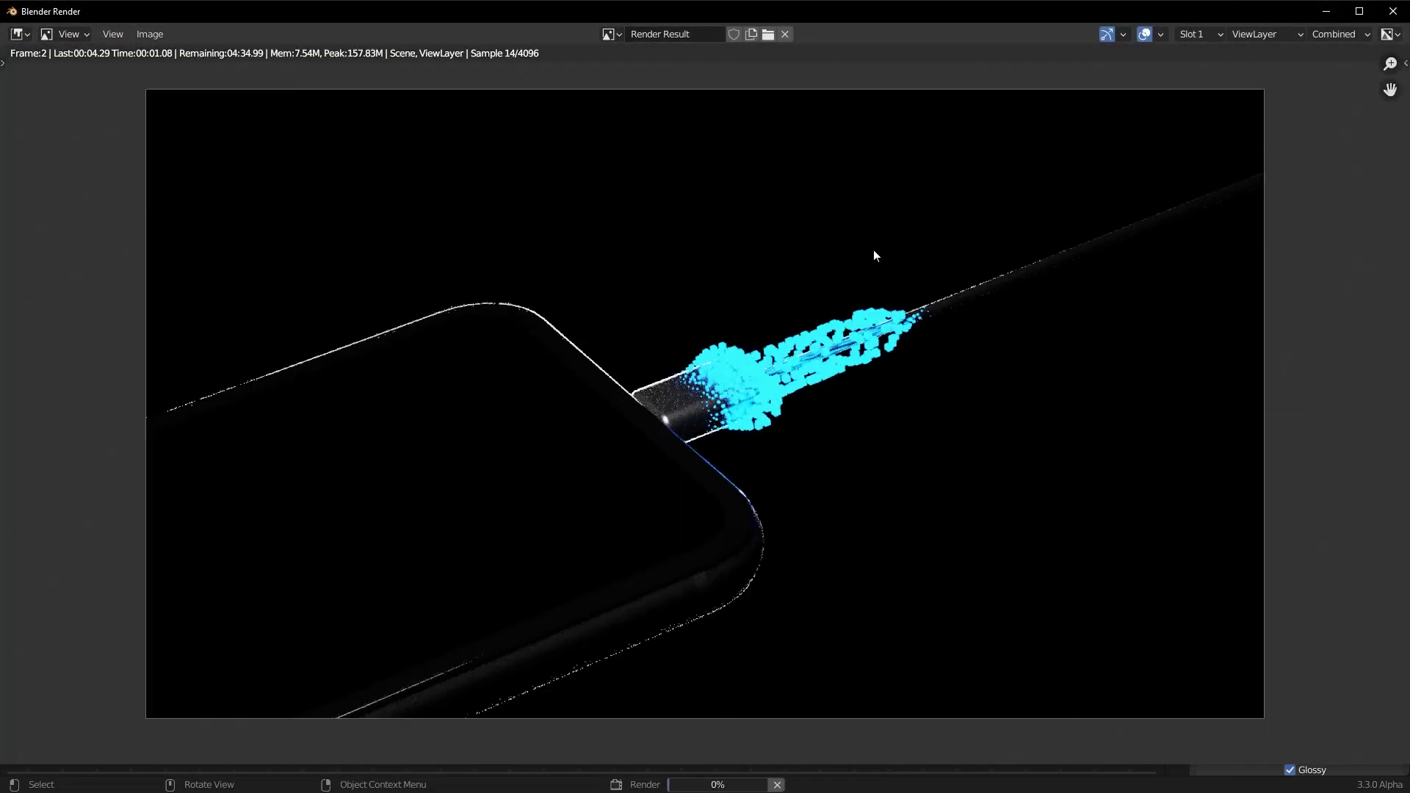
key(Escape)
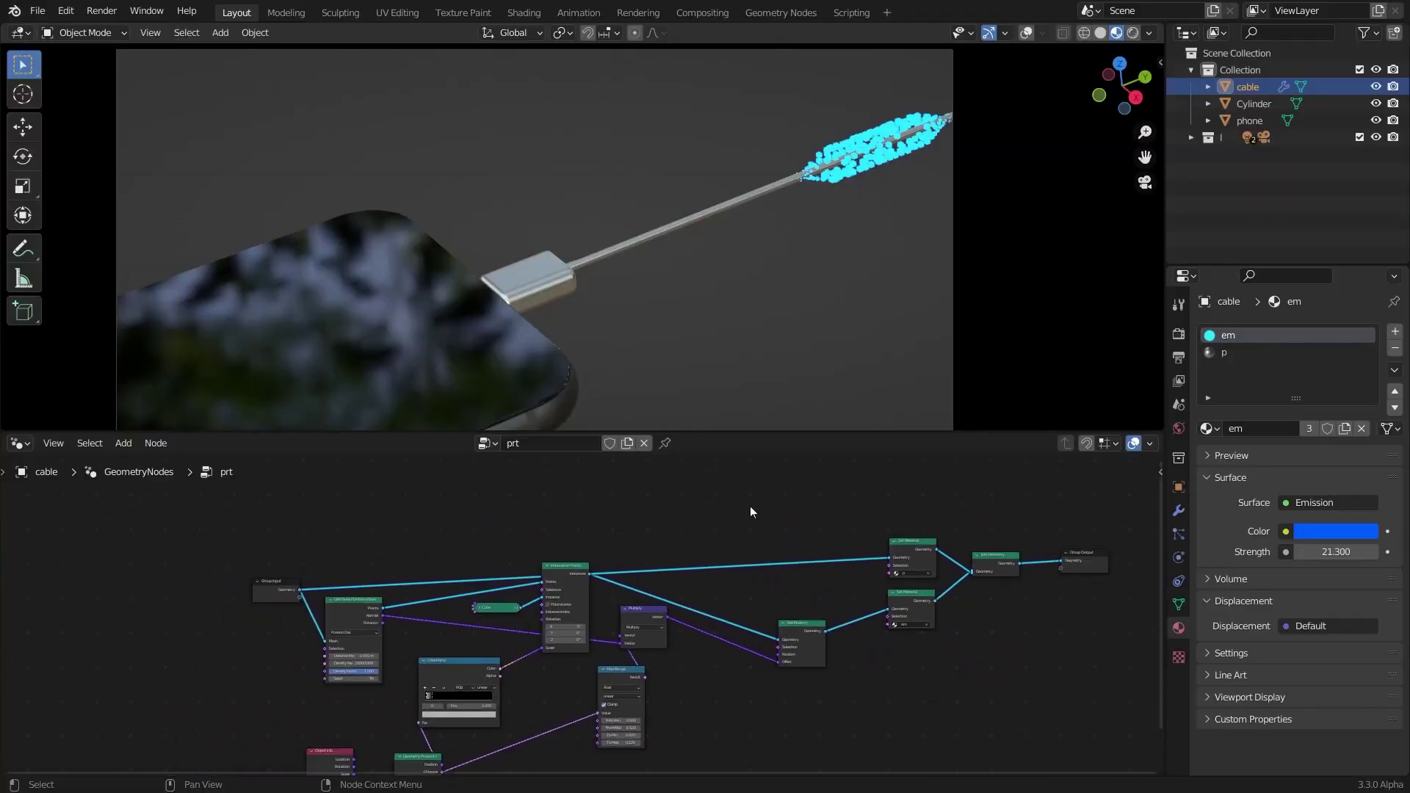
scroll(712, 181, down, 2)
shift+middle_drag(711, 181, 733, 152)
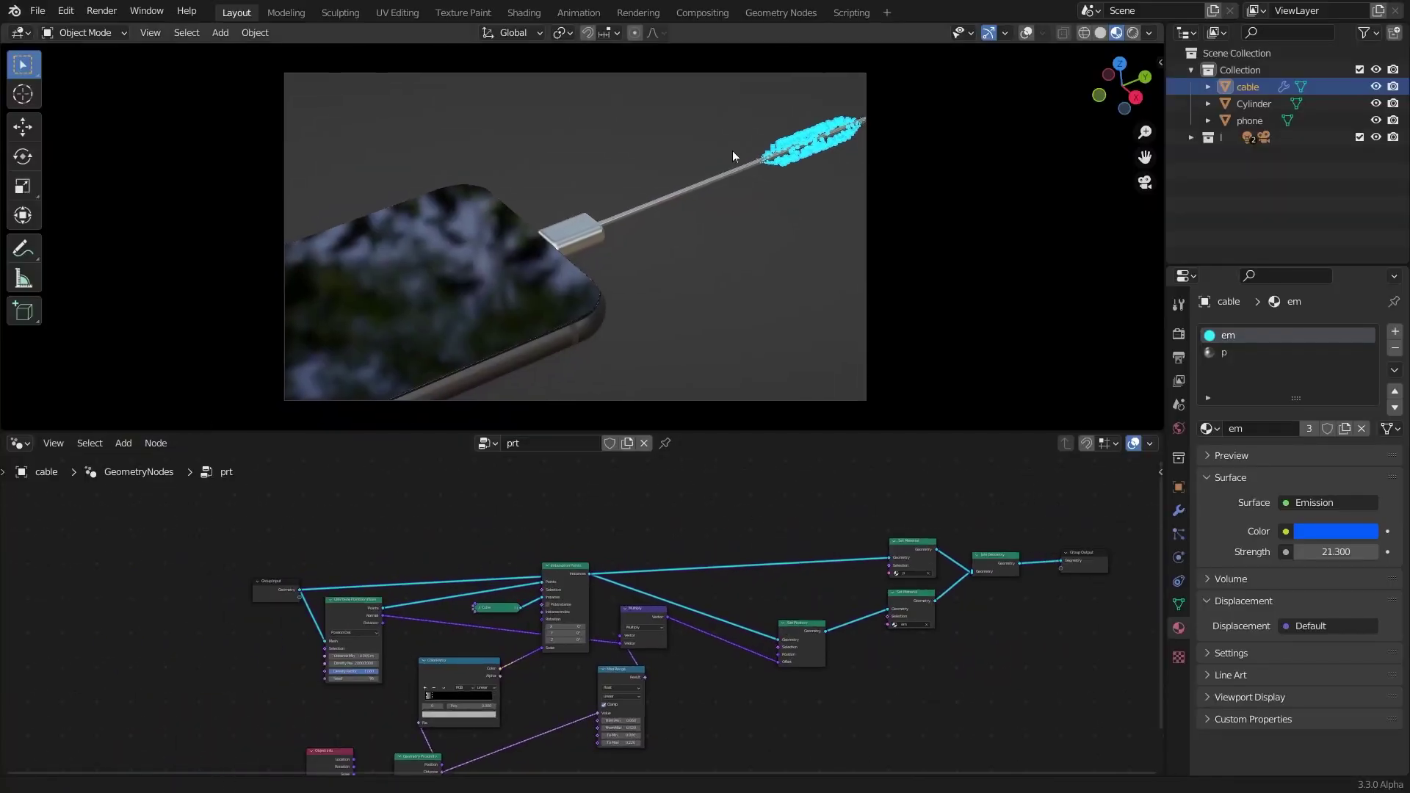
scroll(733, 151, up, 2)
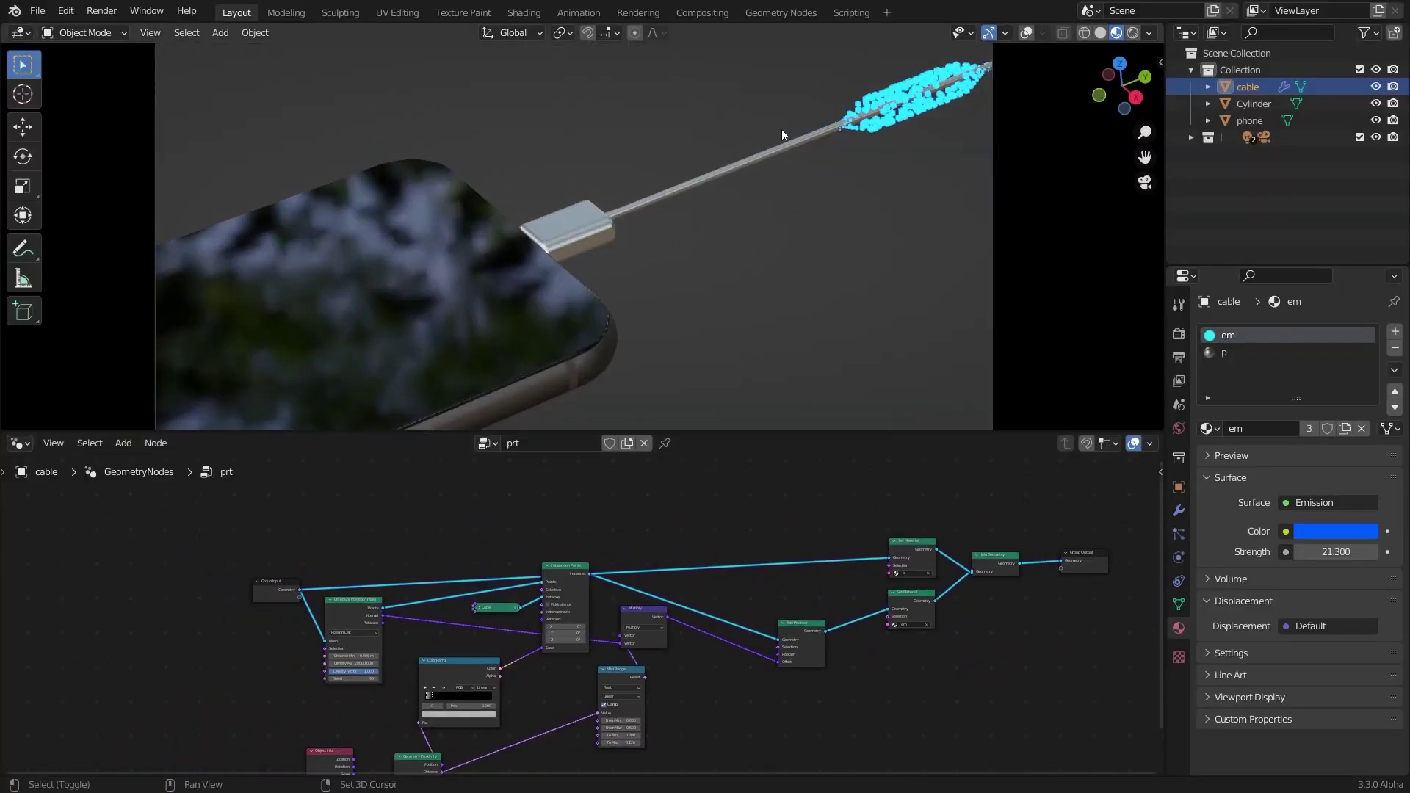
scroll(724, 131, up, 2)
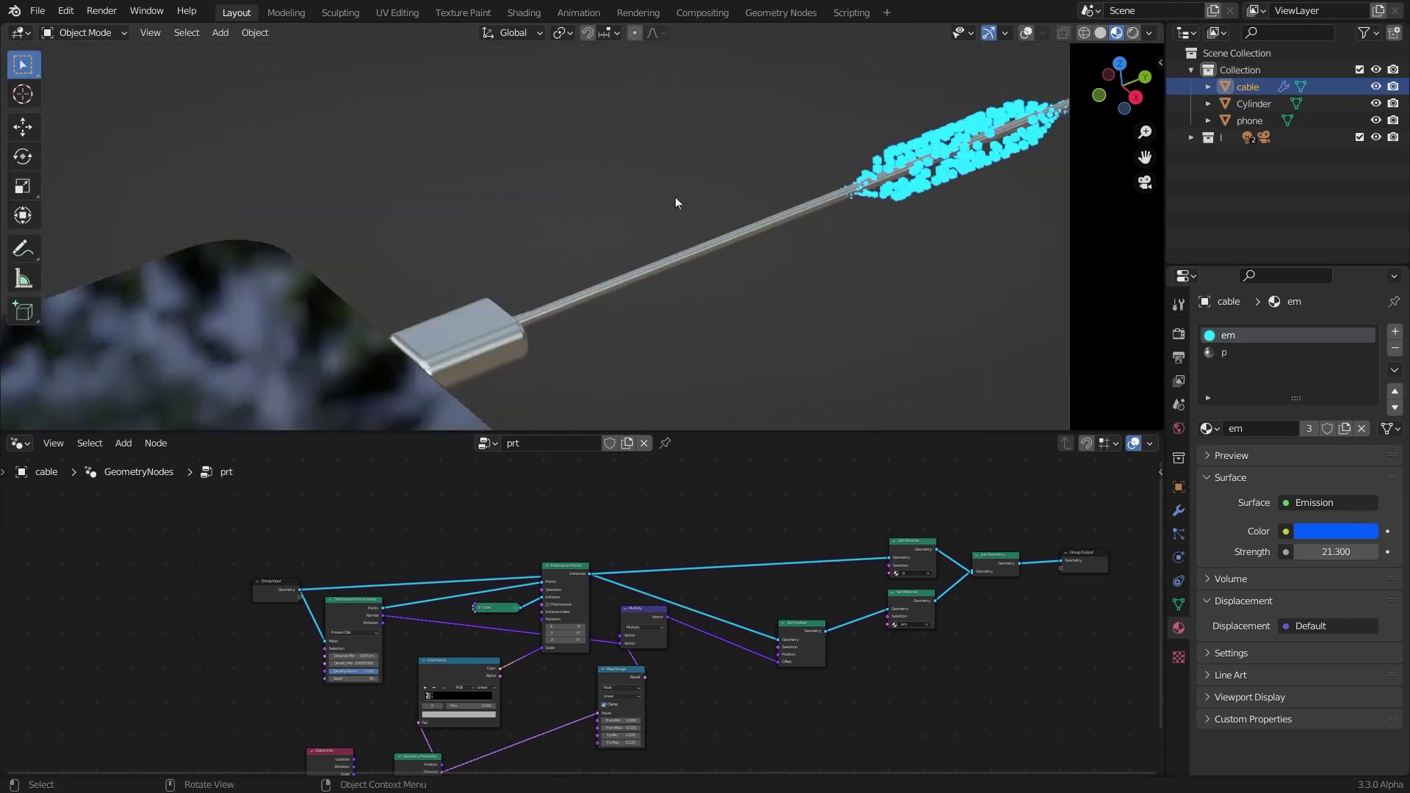
scroll(675, 202, down, 2)
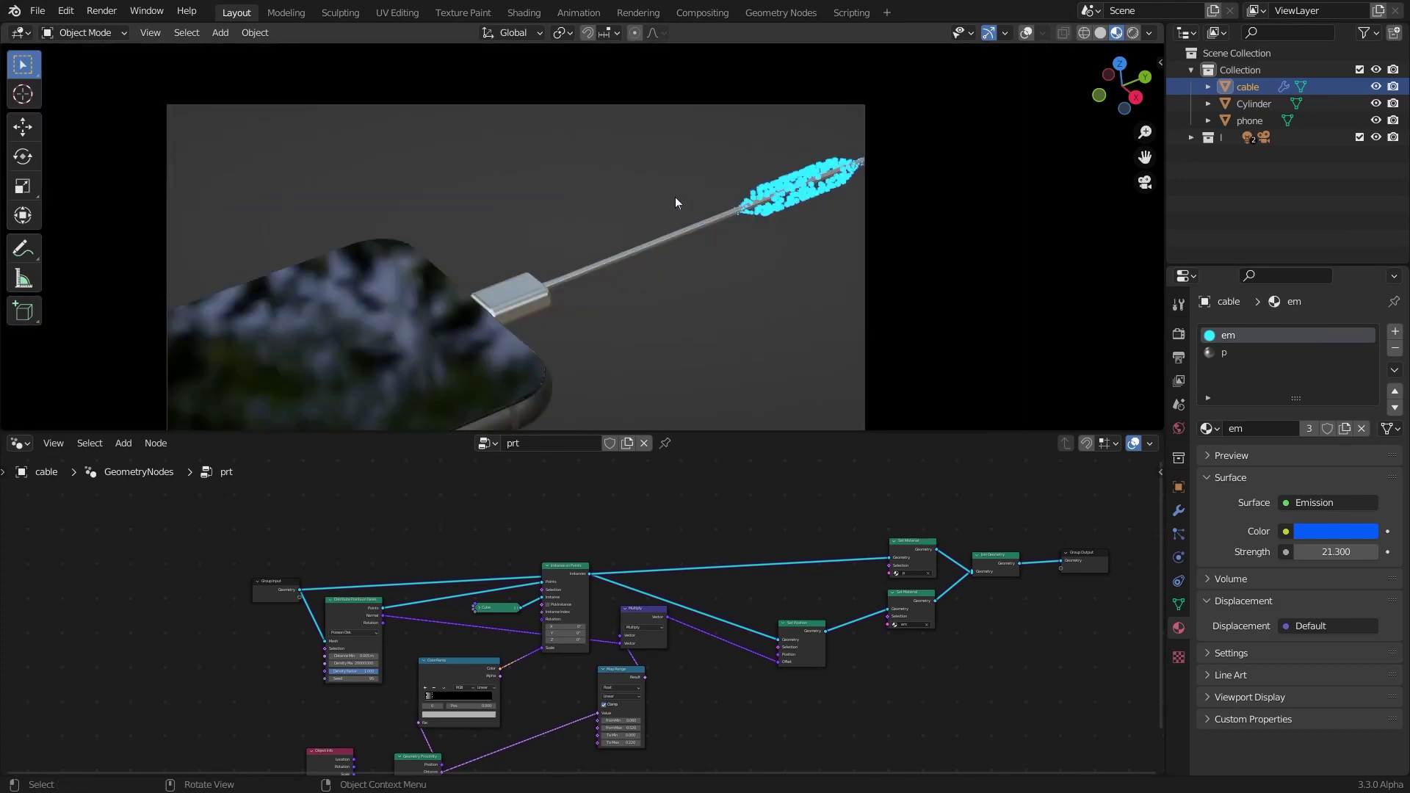
scroll(675, 202, up, 4)
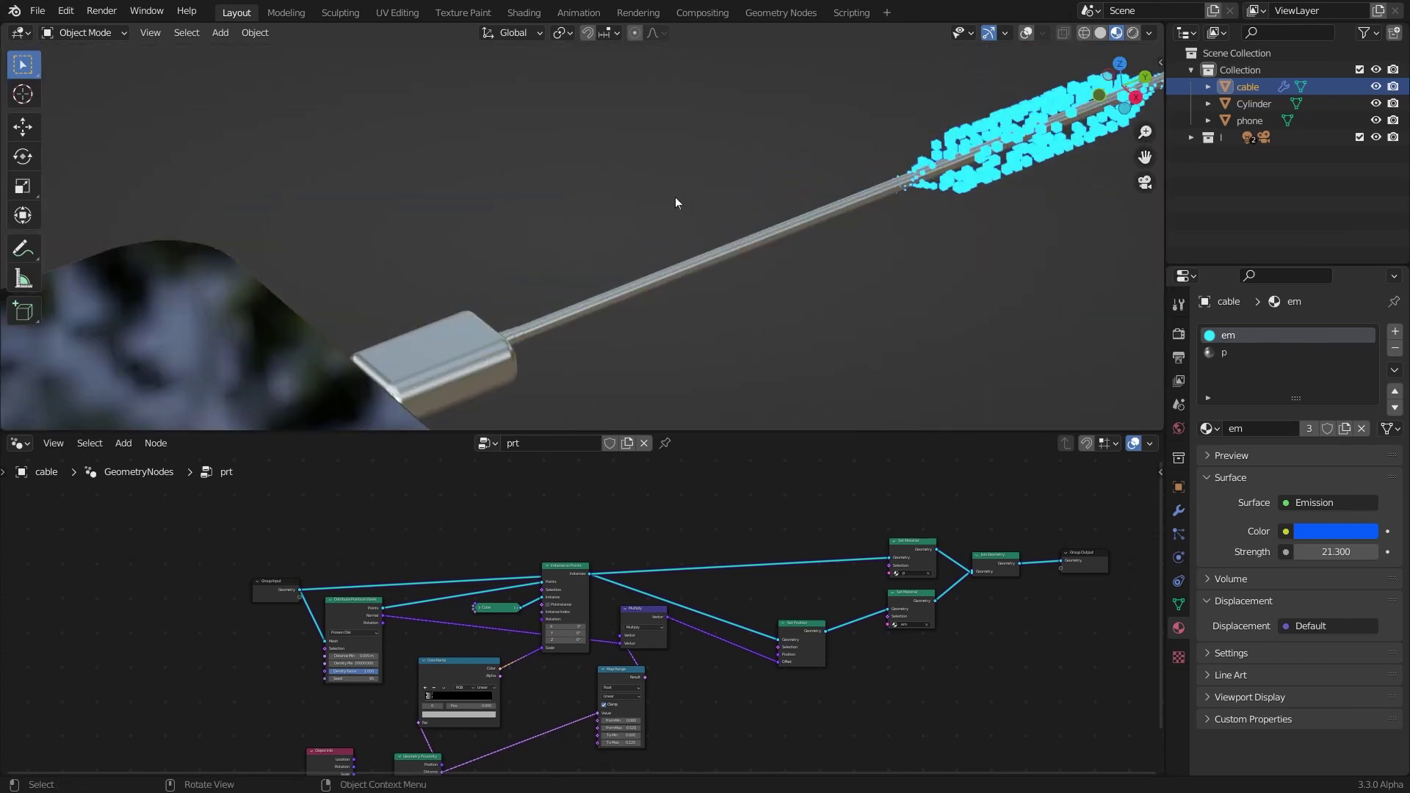